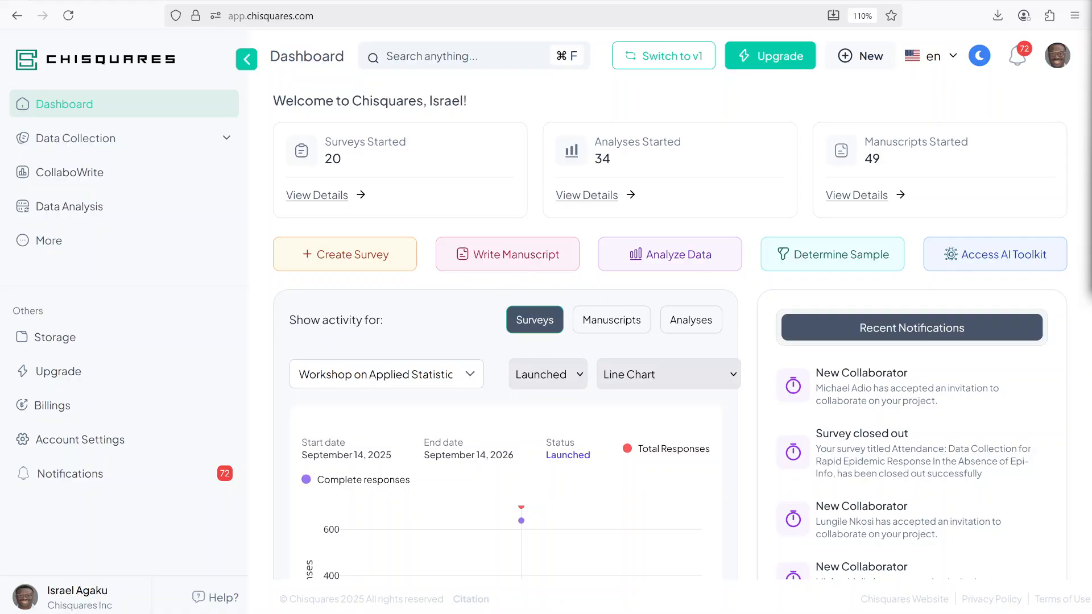
Step: Create a new data analysis project titled Case definitions
click(101, 206)
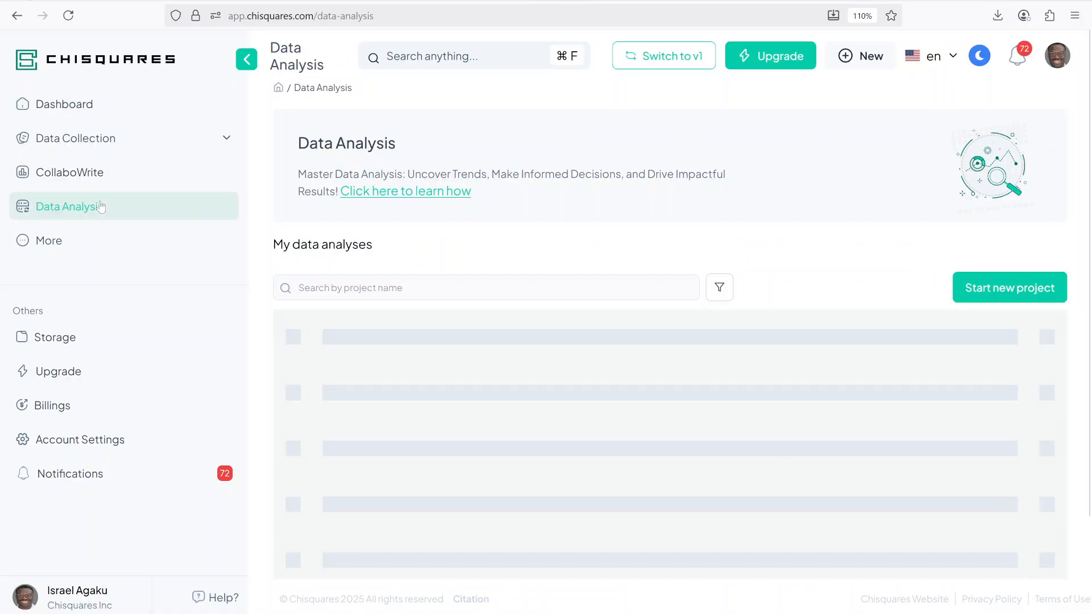
click(1013, 291)
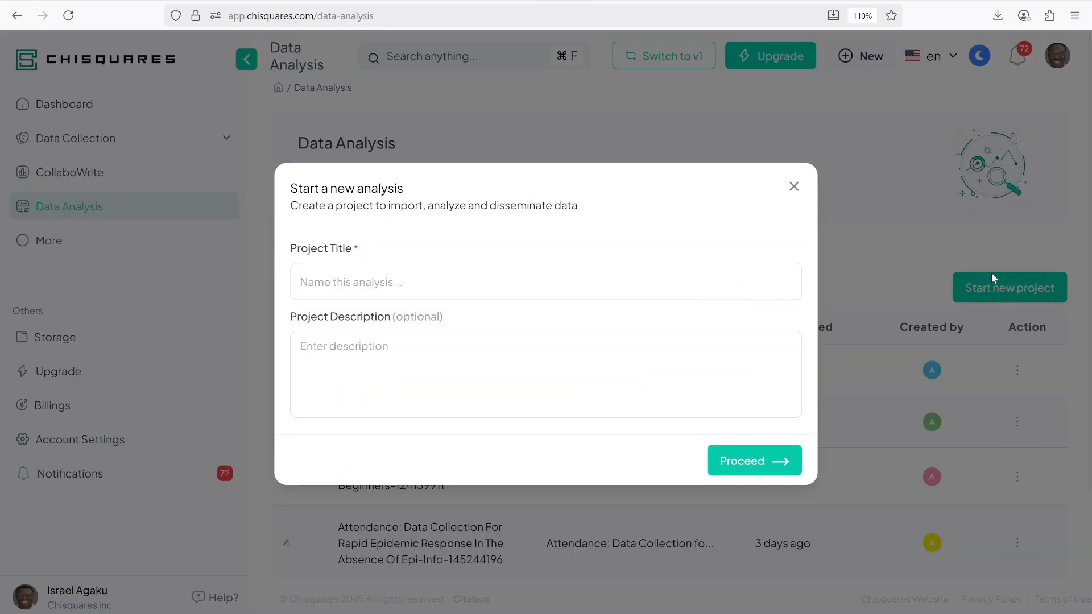
click(398, 284)
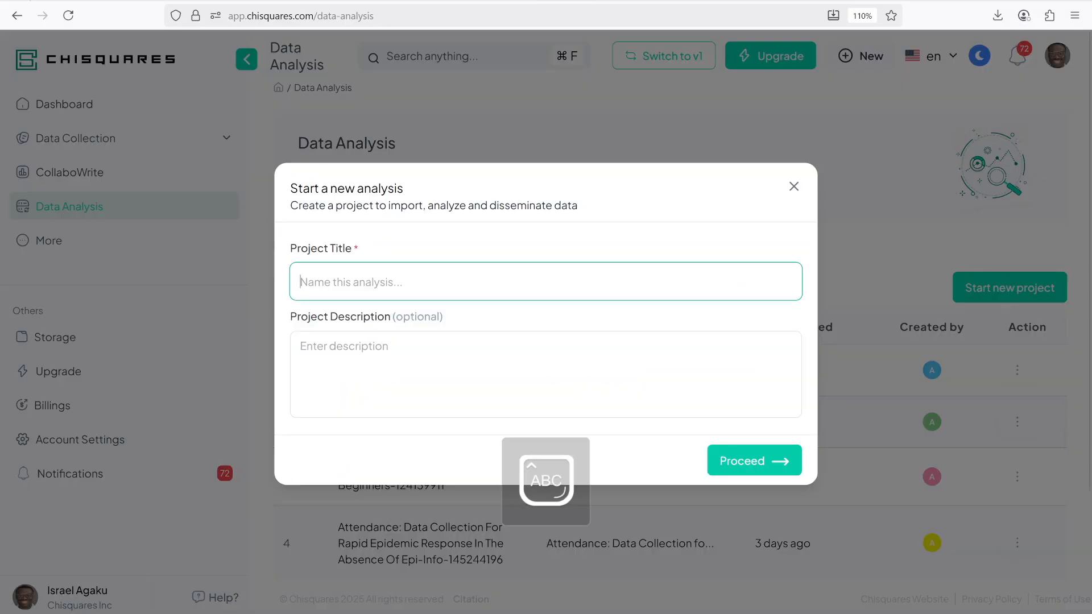
text(Case defi)
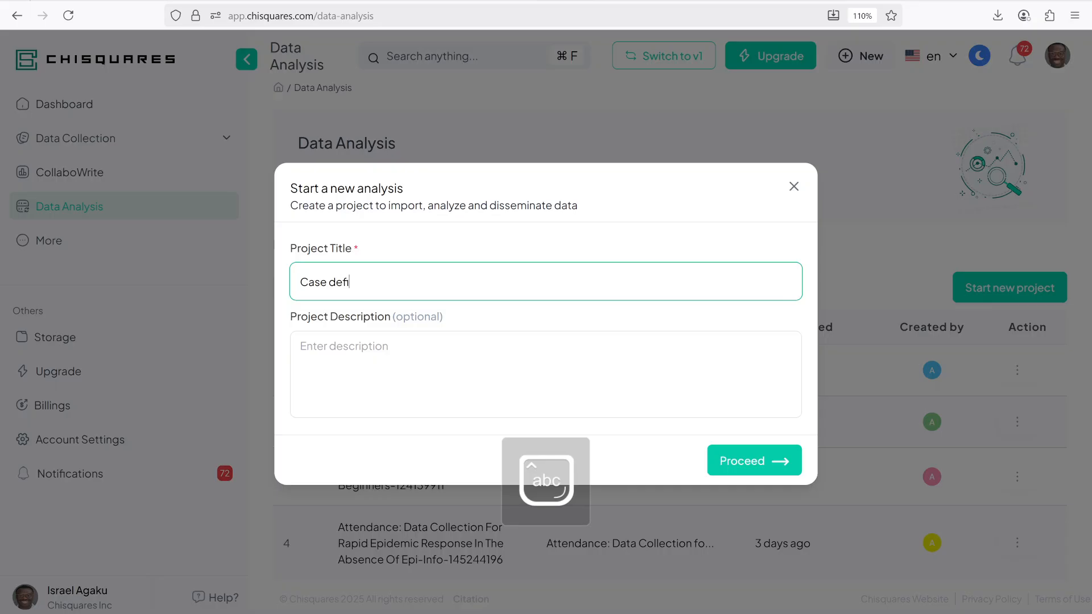
text(nitions)
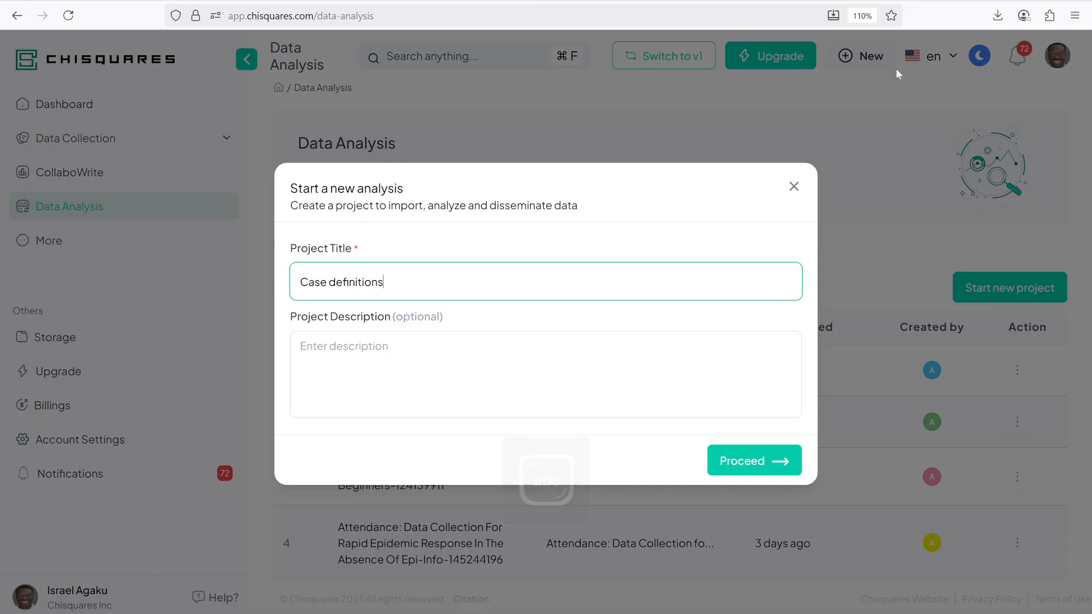
click(756, 460)
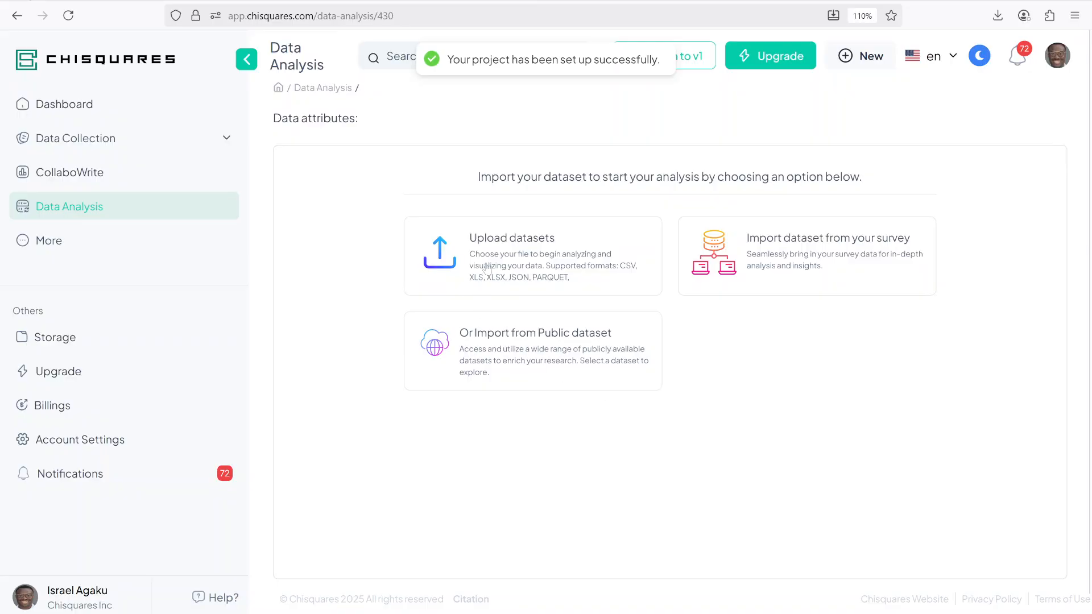
Step: Import the recent file OHXPER_F_(1)_0349-002_2025-09-20 as the dataset and decline weighted analysis
click(504, 240)
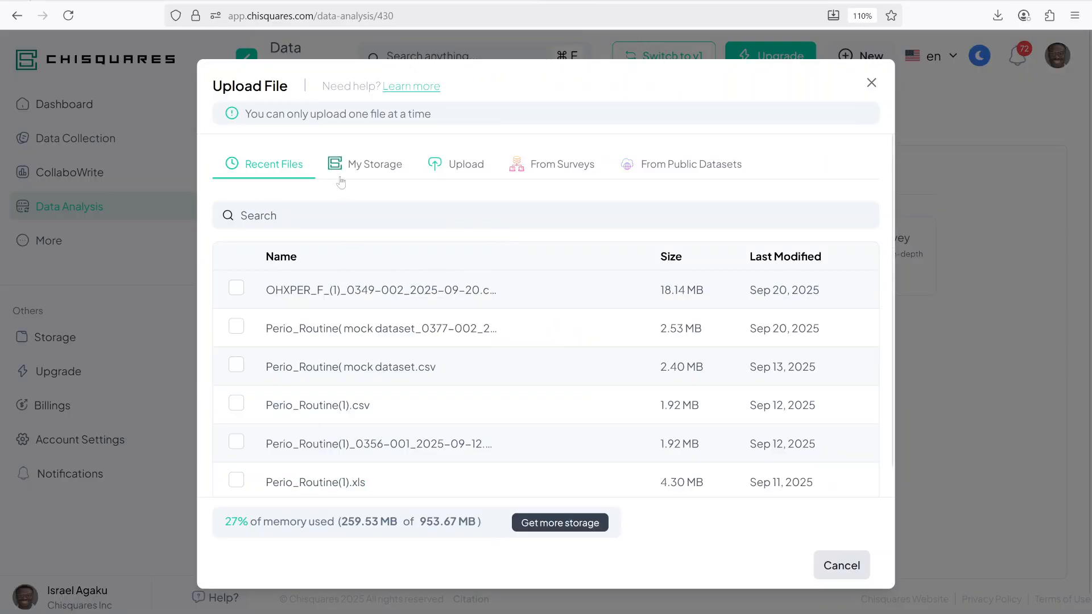
click(369, 291)
click(841, 568)
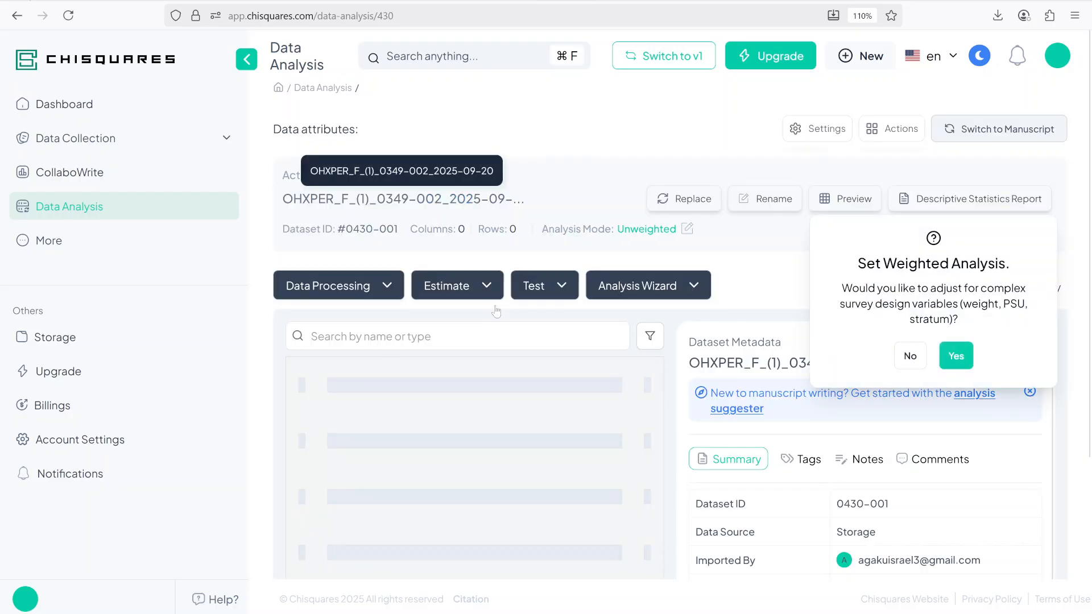
click(912, 356)
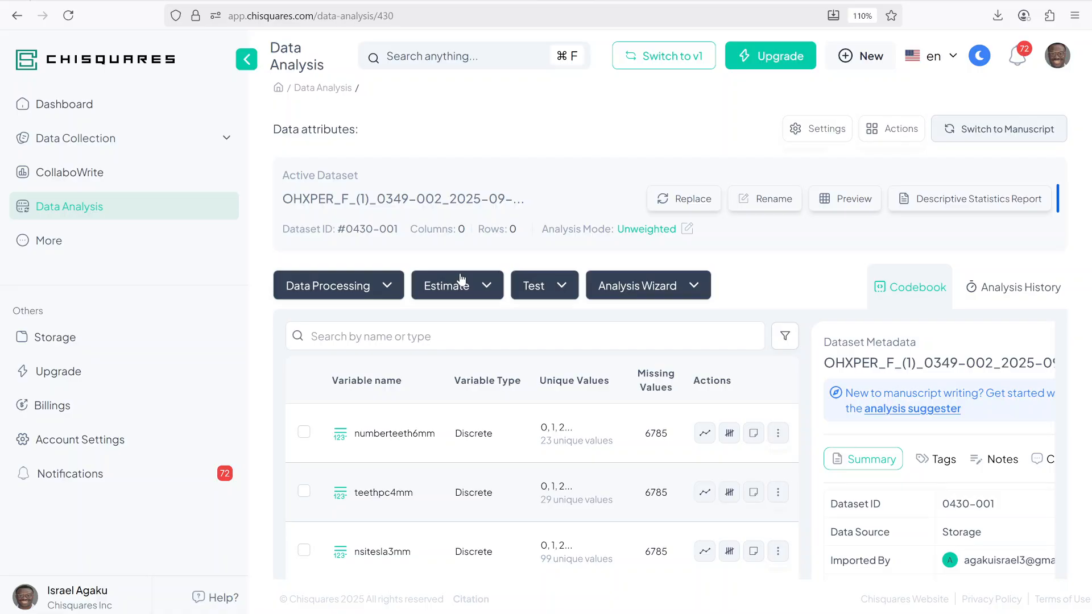
Step: Open the Statistical Summary Across Variables arithmetic transformation and its variable selector
scroll(382, 450, down, 3)
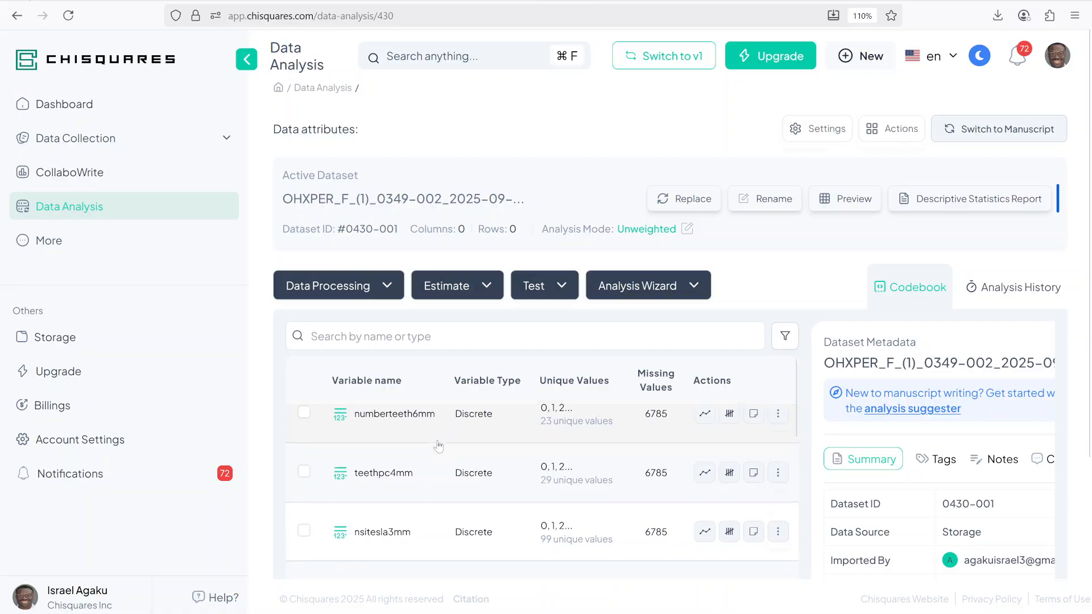
scroll(379, 473, down, 5)
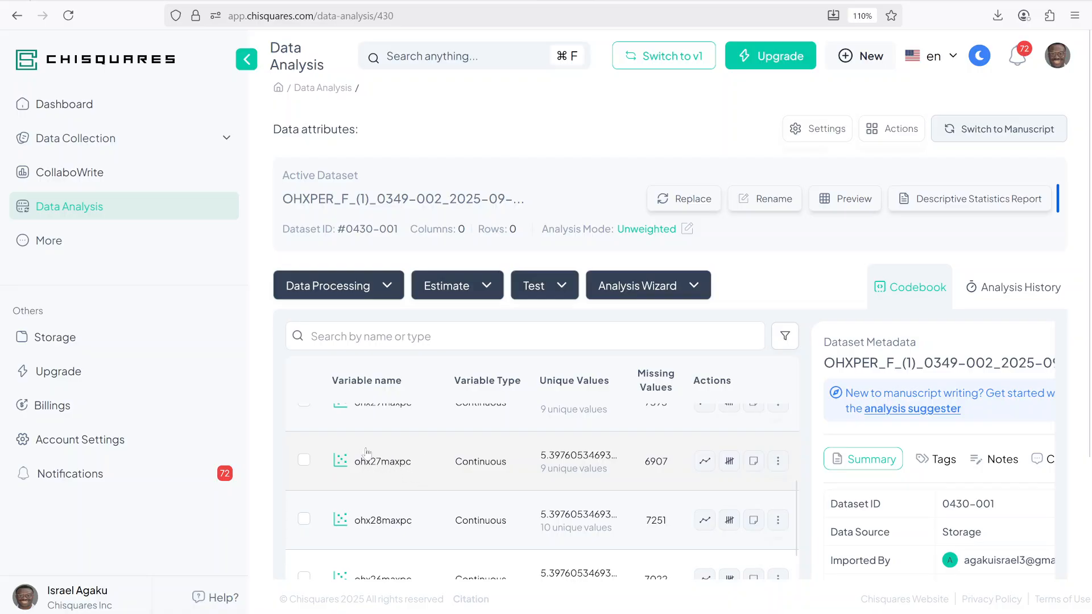
scroll(392, 483, down, 5)
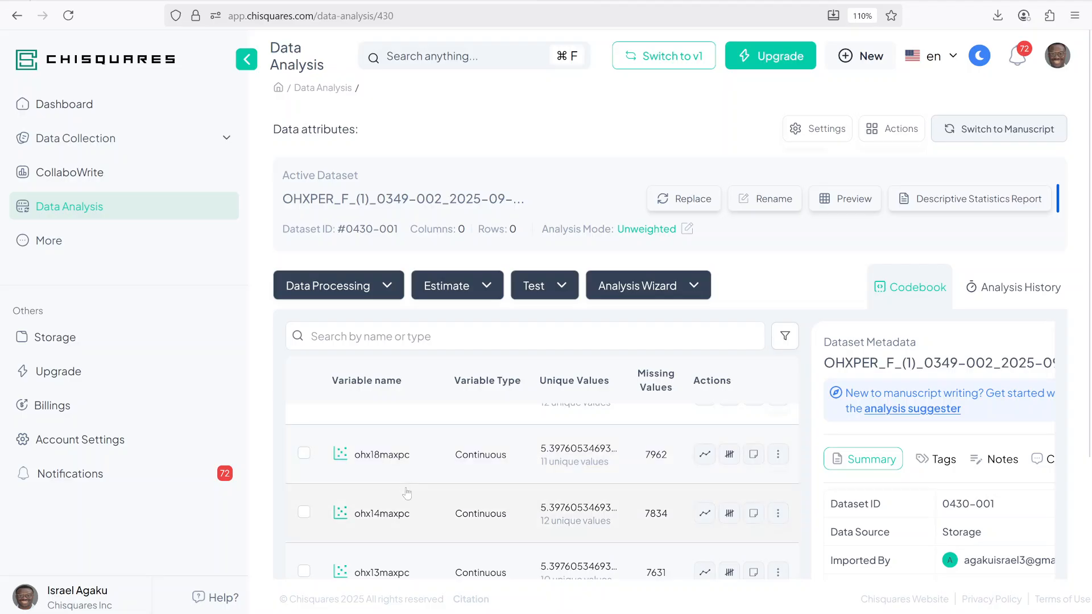
scroll(408, 496, down, 5)
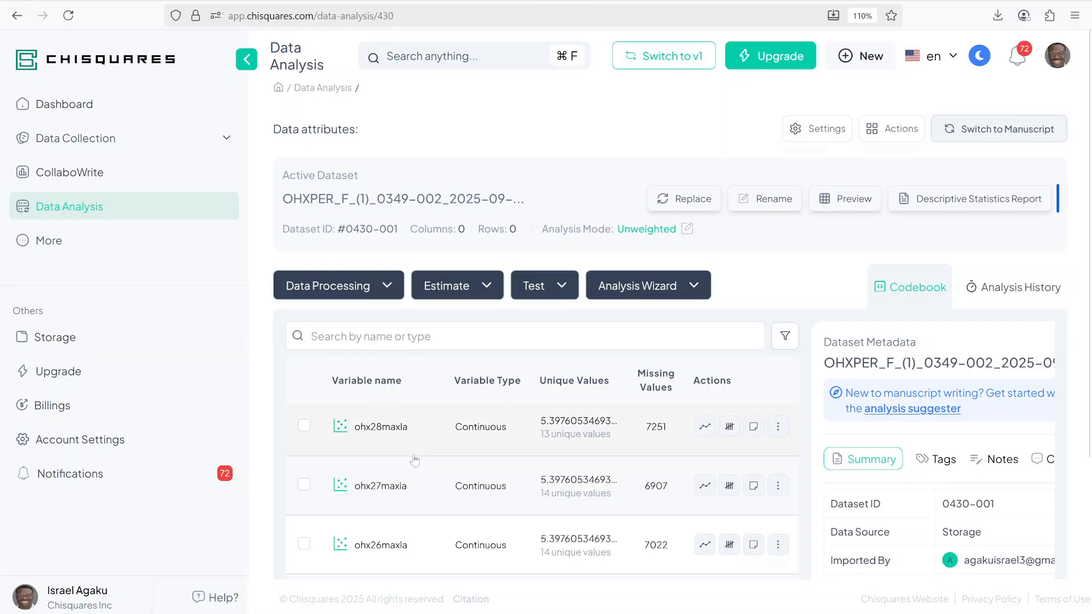
click(355, 290)
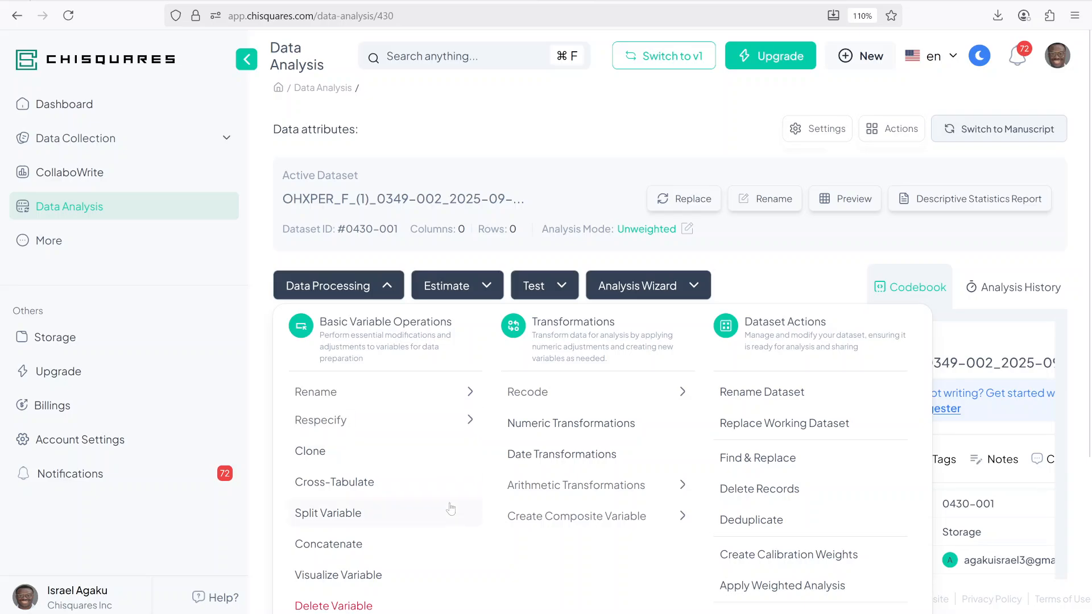
click(573, 495)
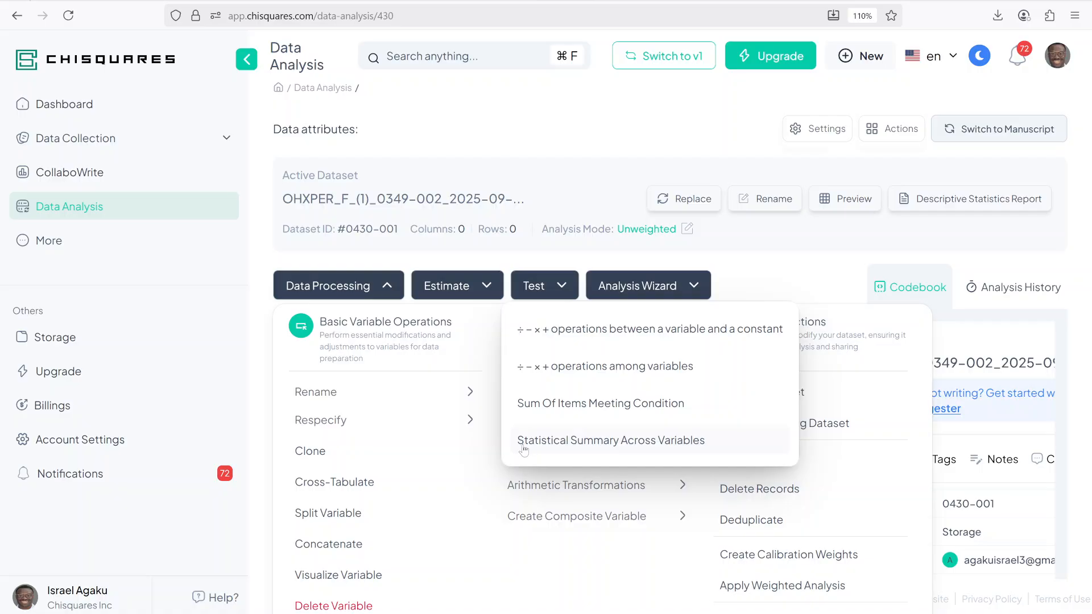
click(628, 444)
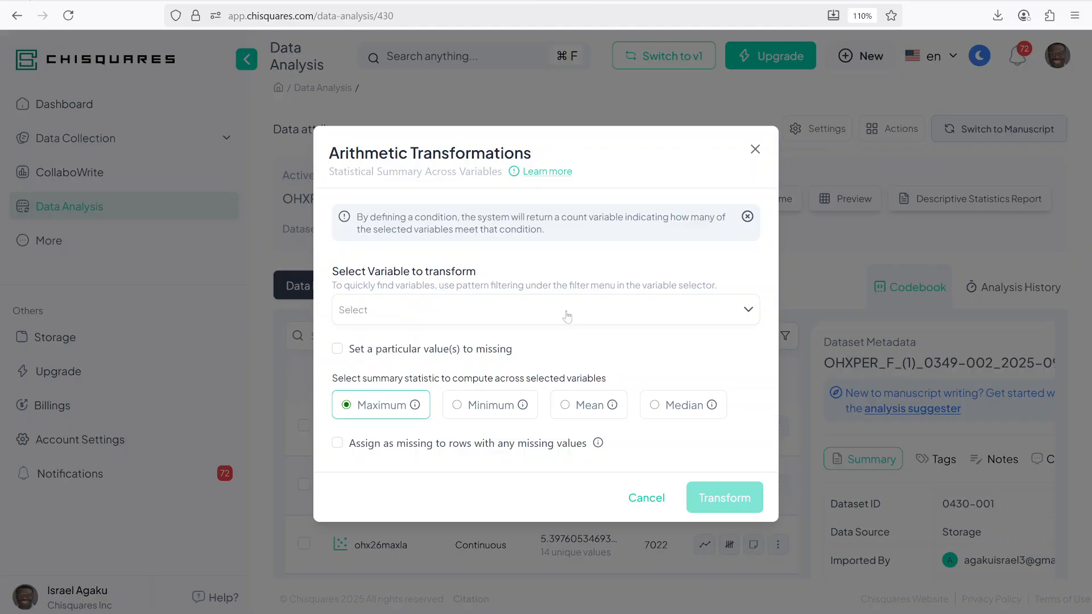
click(639, 314)
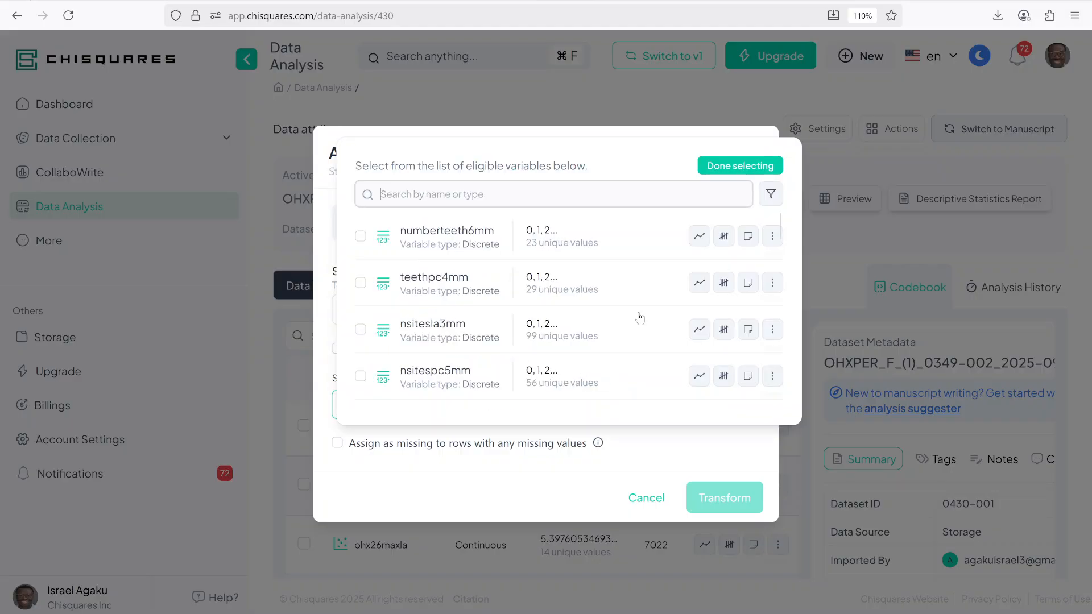
click(361, 238)
click(361, 318)
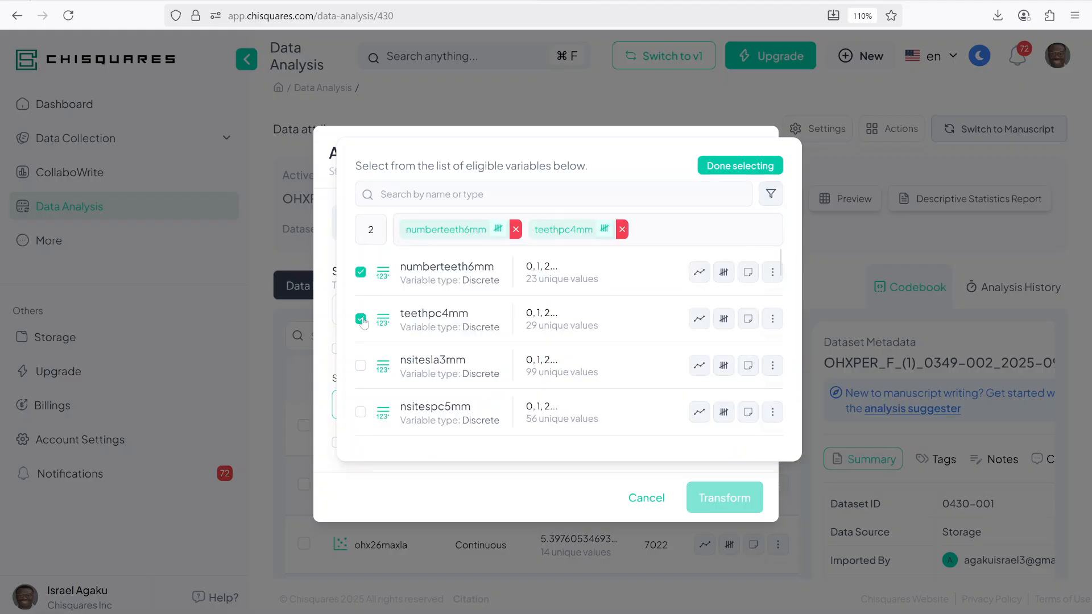
click(360, 318)
click(360, 274)
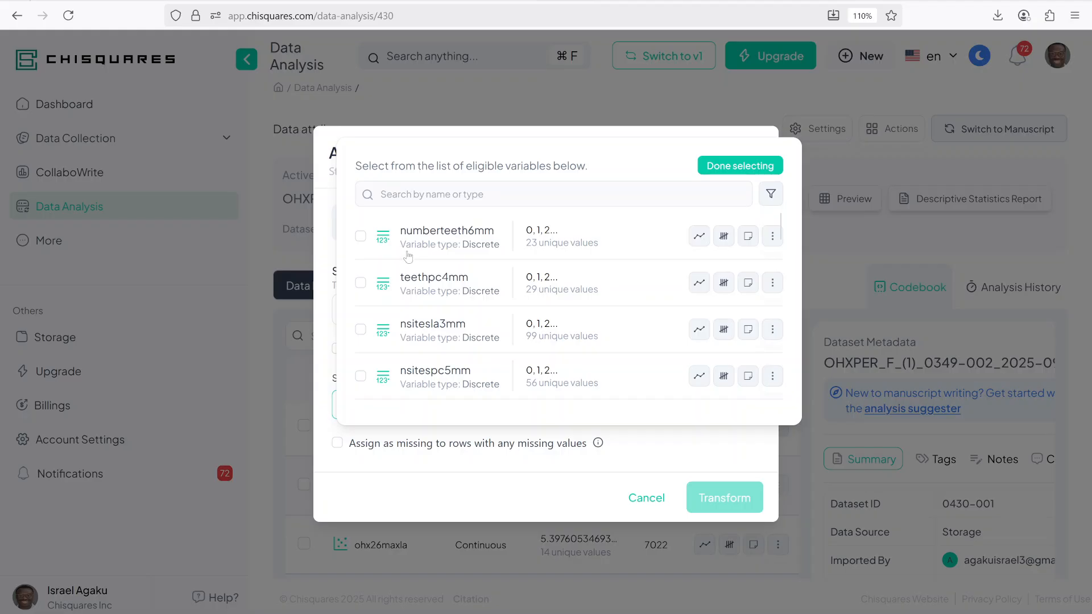
Step: Switch to pattern filtering and select all variables containing 02la
click(783, 194)
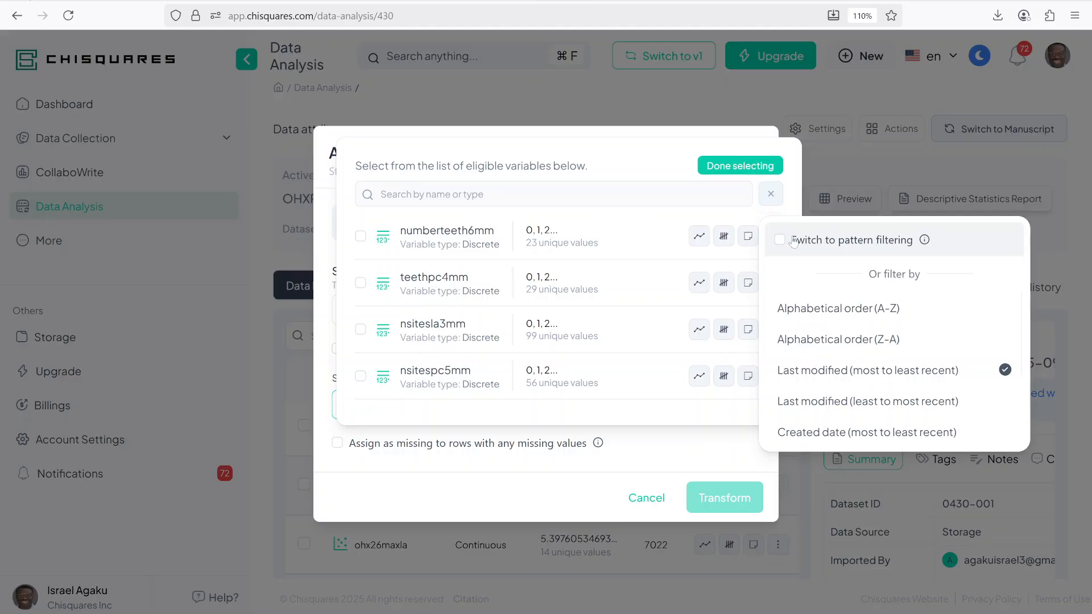
click(834, 241)
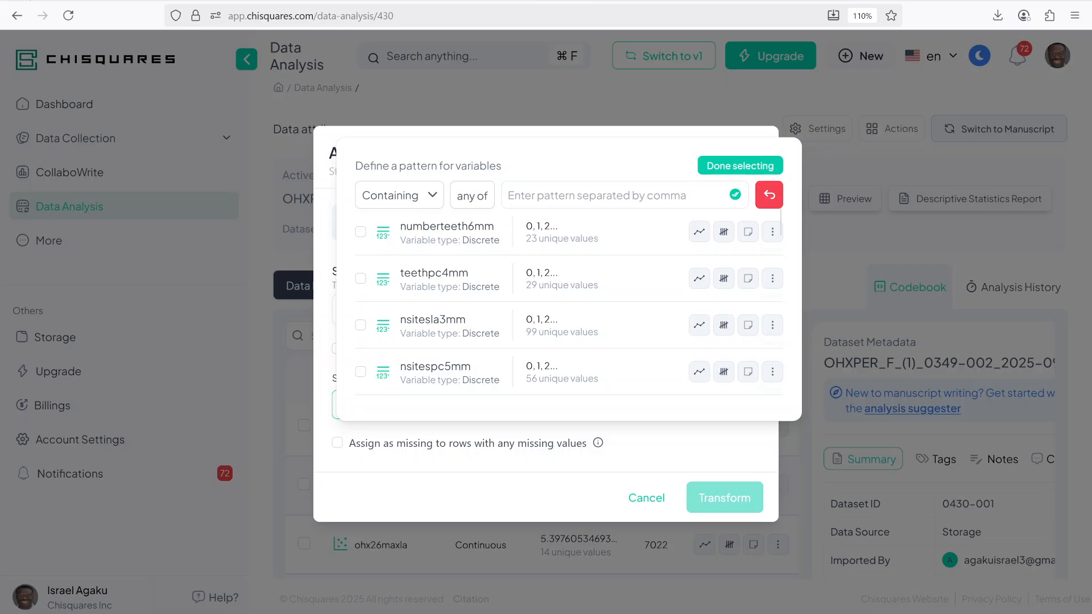
text(02la)
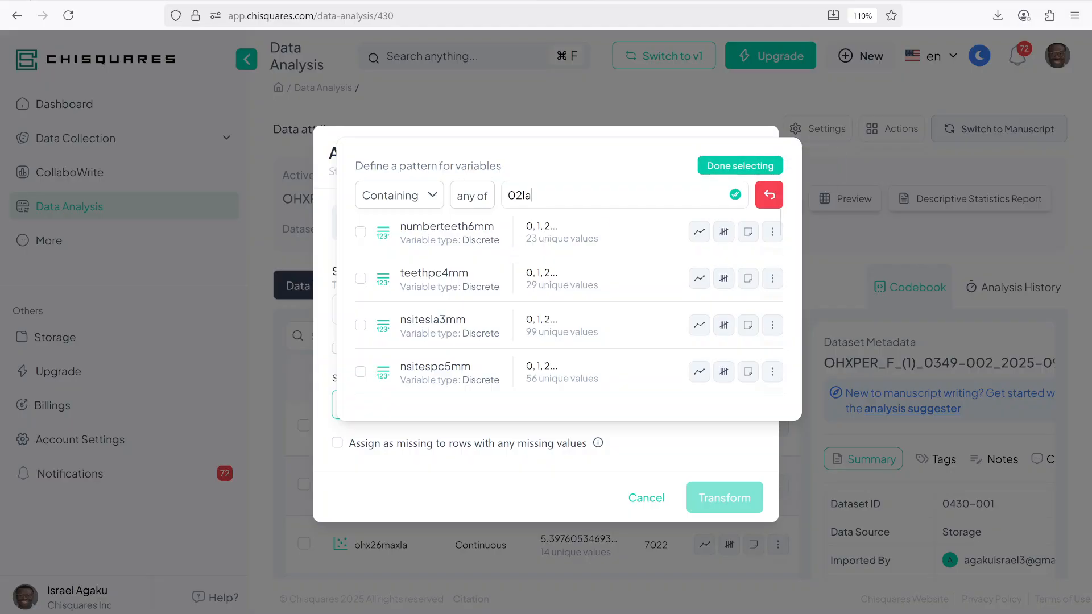
key(Return)
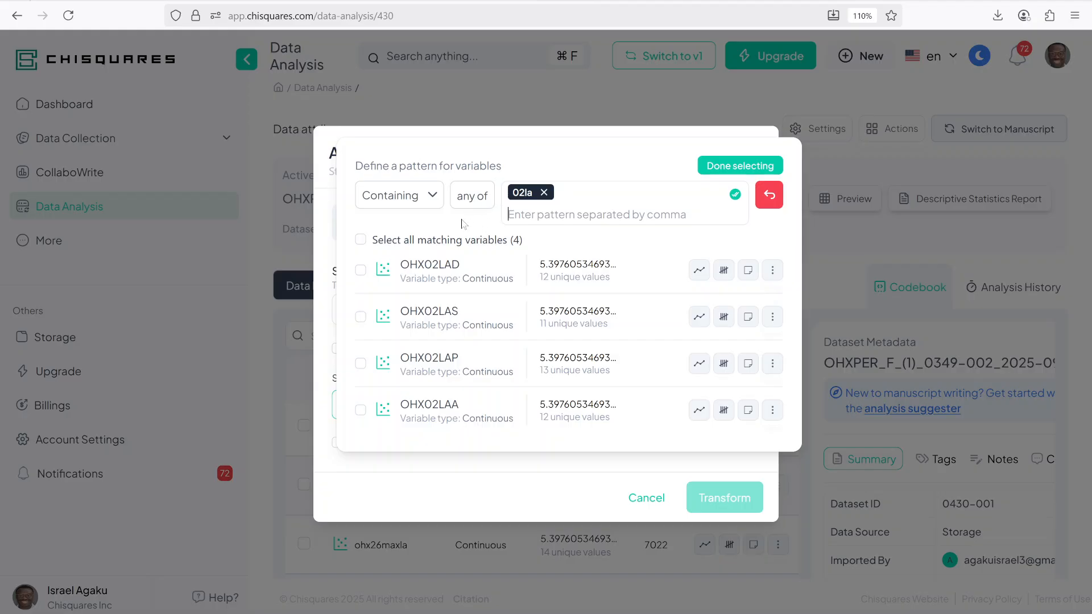
click(361, 243)
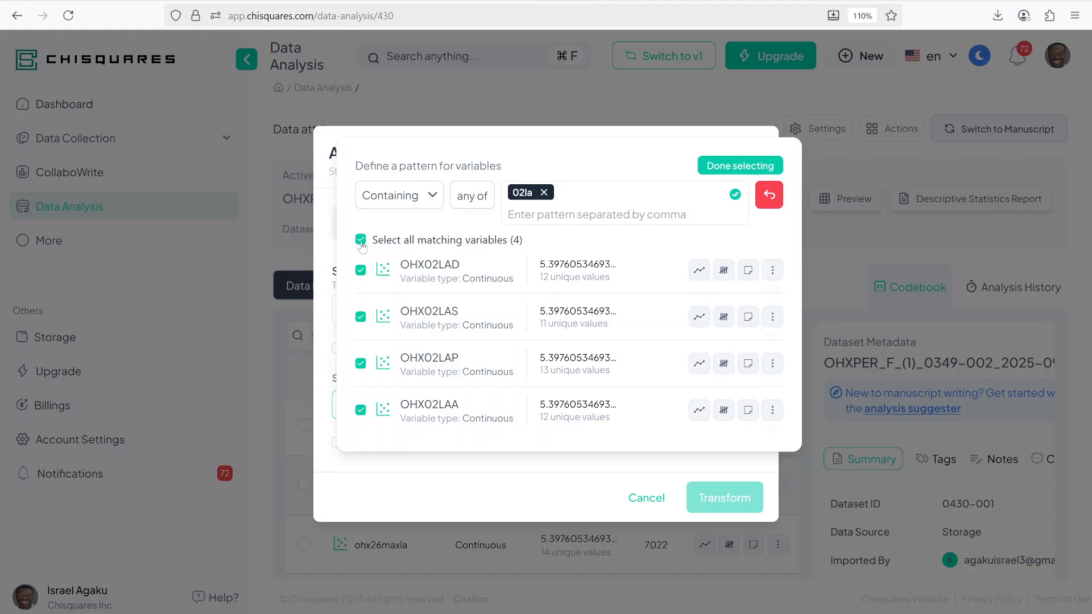
click(759, 166)
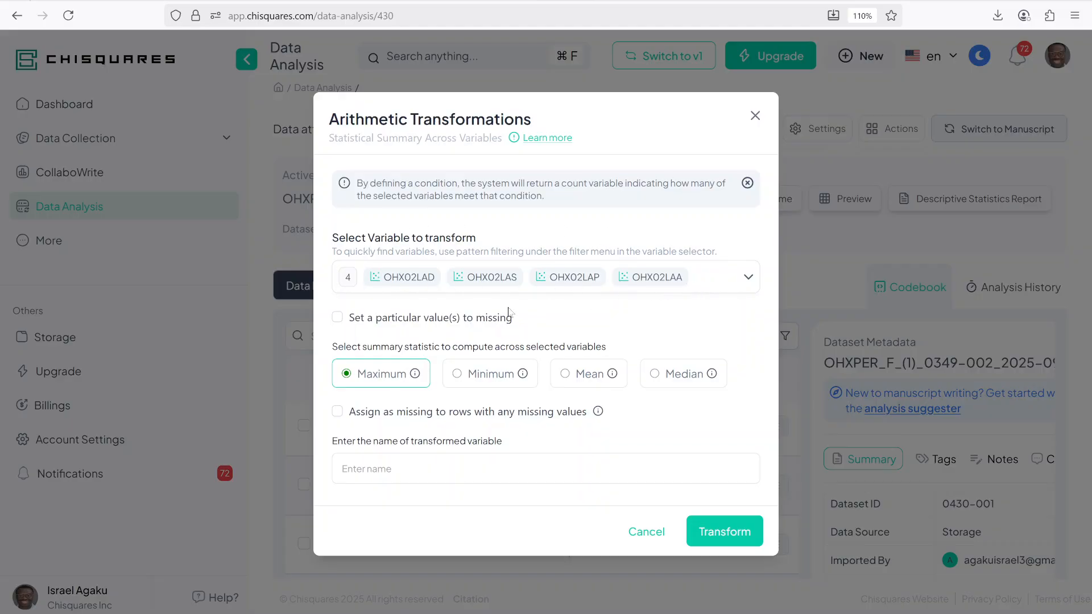
Step: Set 99 as missing and compute the Maximum across the selected variables into a new variable named maxla02
click(337, 318)
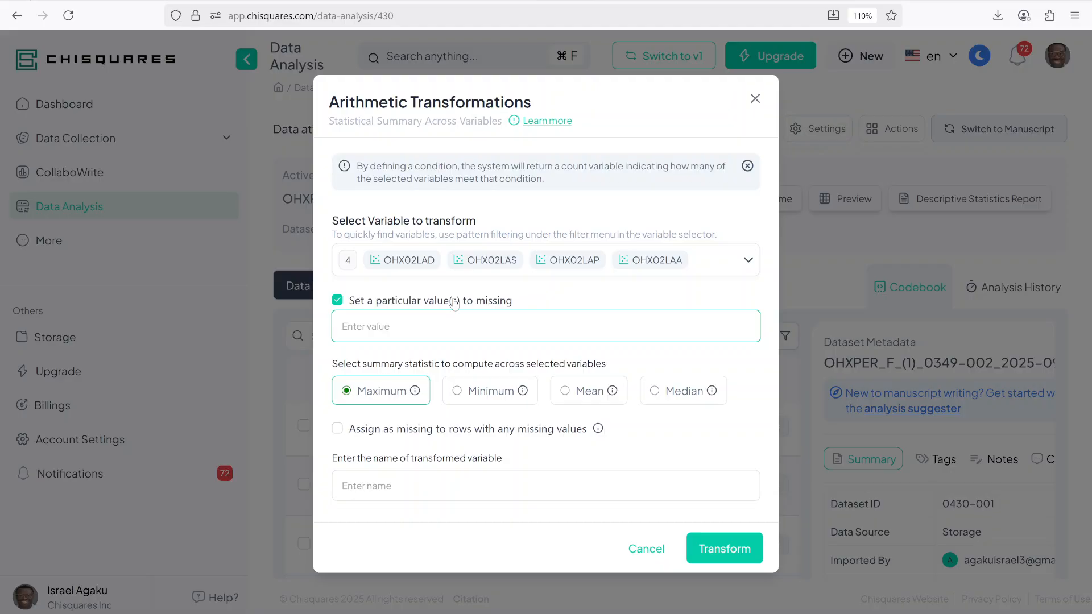
text(99)
click(347, 485)
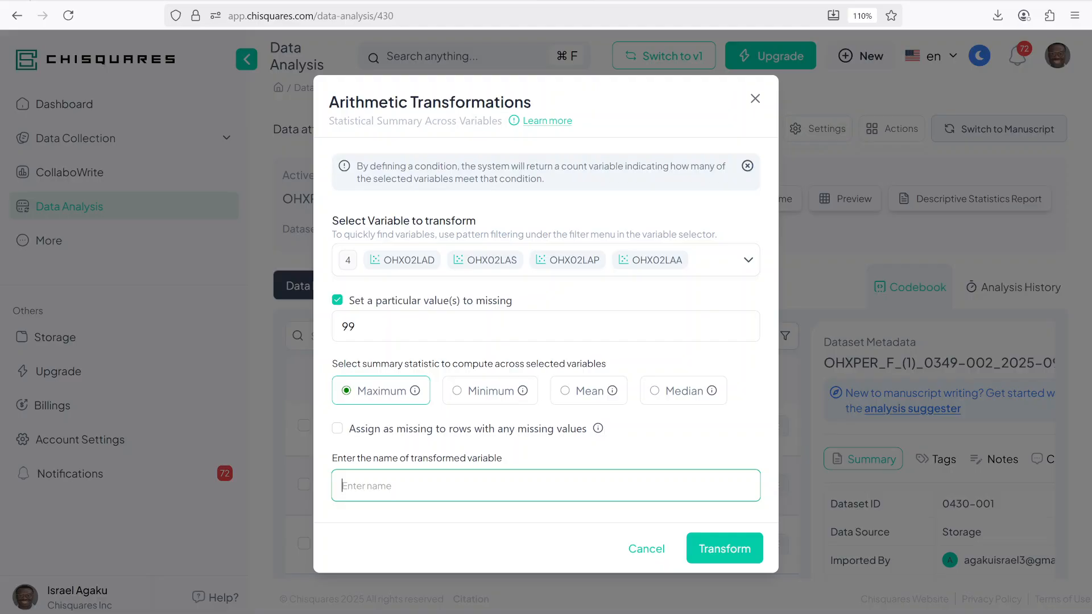
text(maxla02)
click(736, 552)
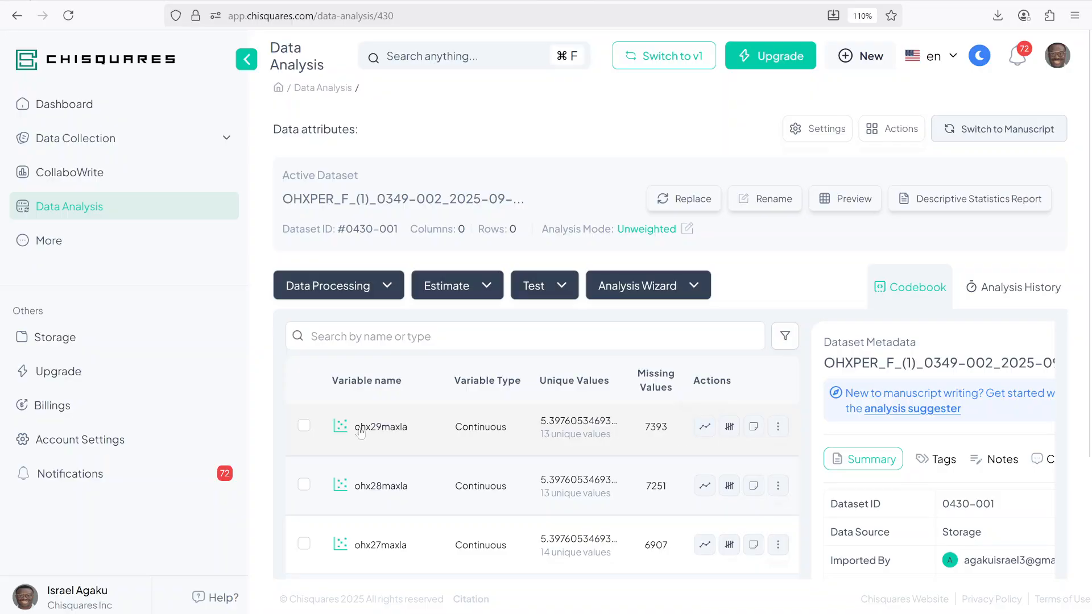
Step: Inspect the visualization and summary statistics of the maxla02 variable
scroll(399, 451, down, 10)
scroll(399, 451, up, 10)
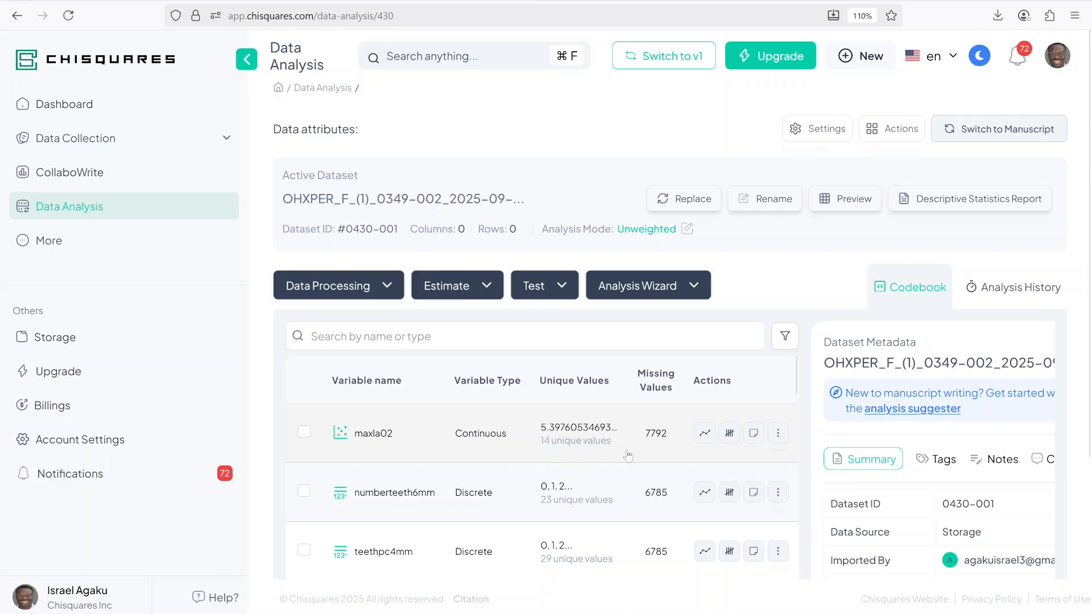
click(705, 434)
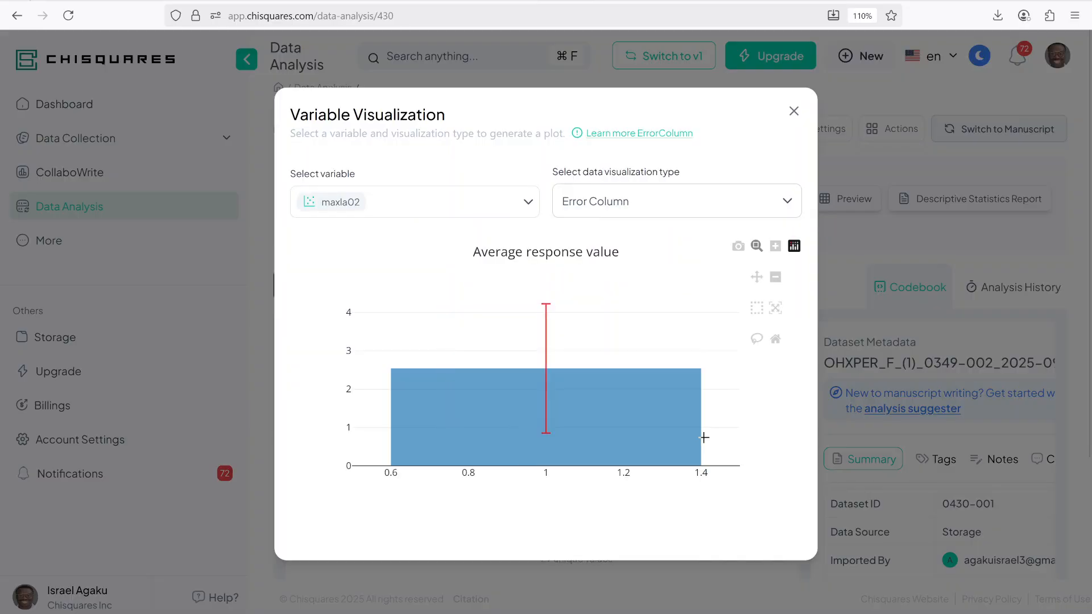
click(793, 111)
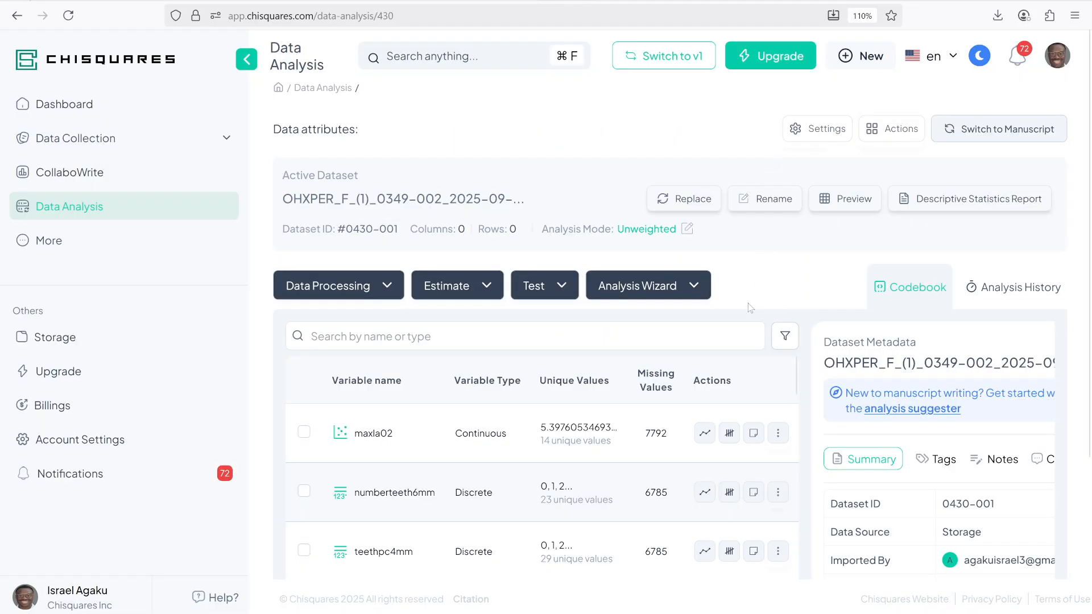
click(730, 434)
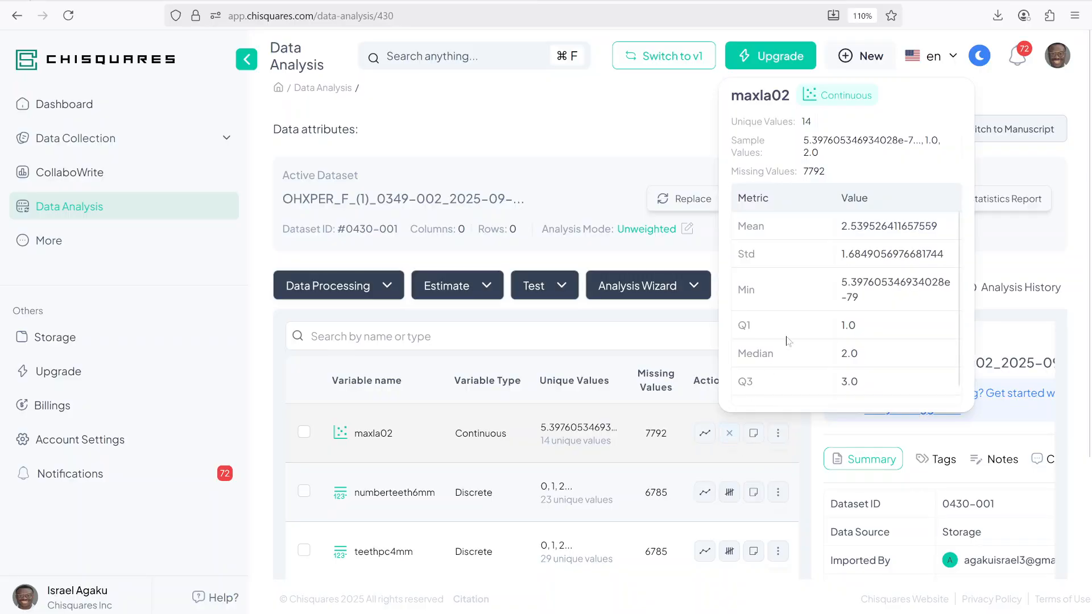
click(647, 158)
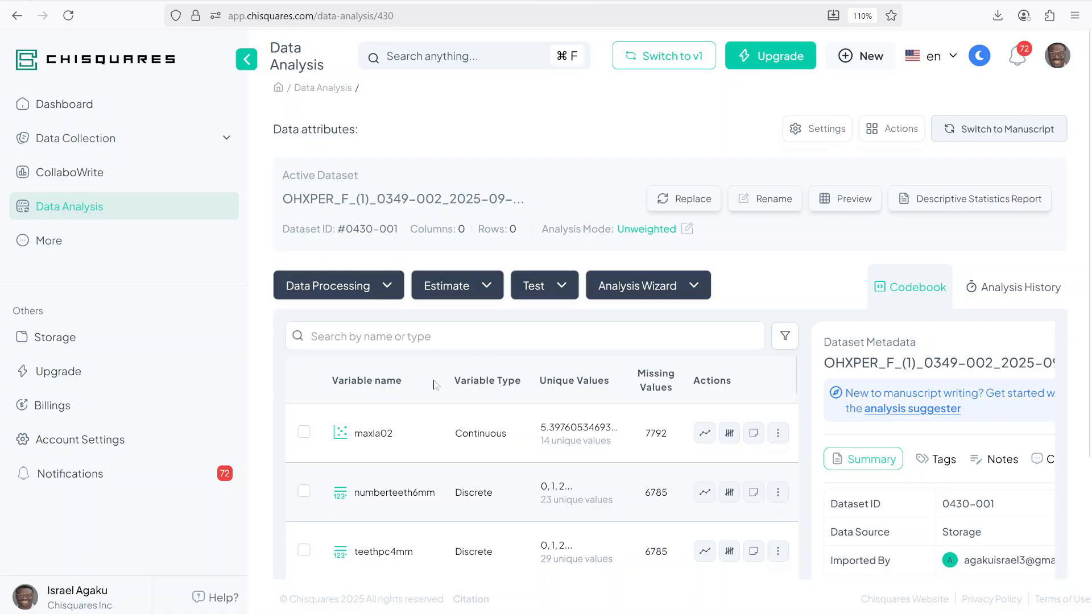
Step: Delete the maxla02 variable from the dataset
click(304, 432)
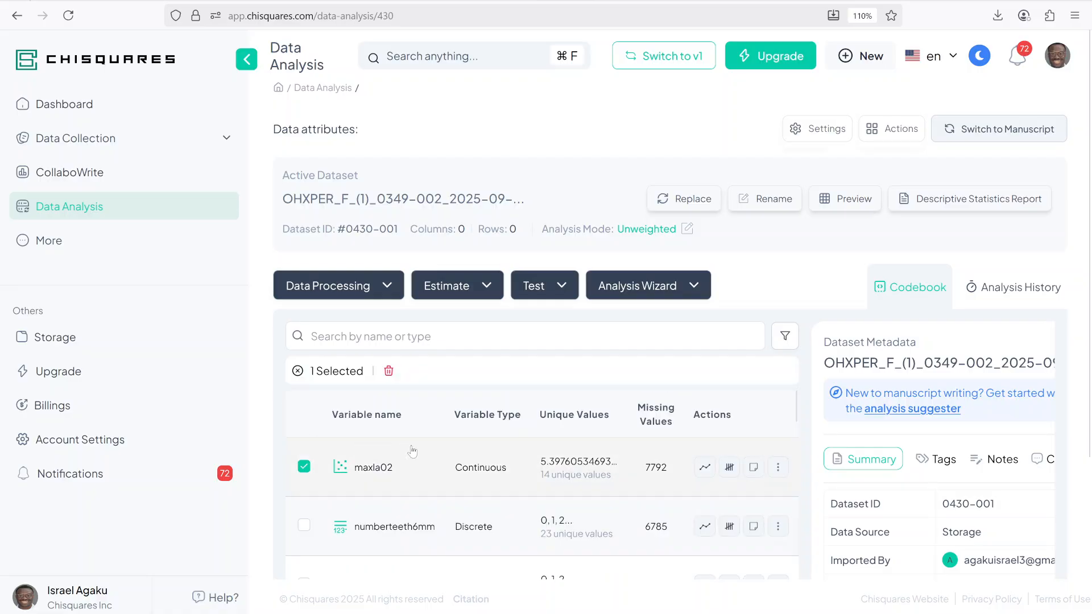
click(389, 373)
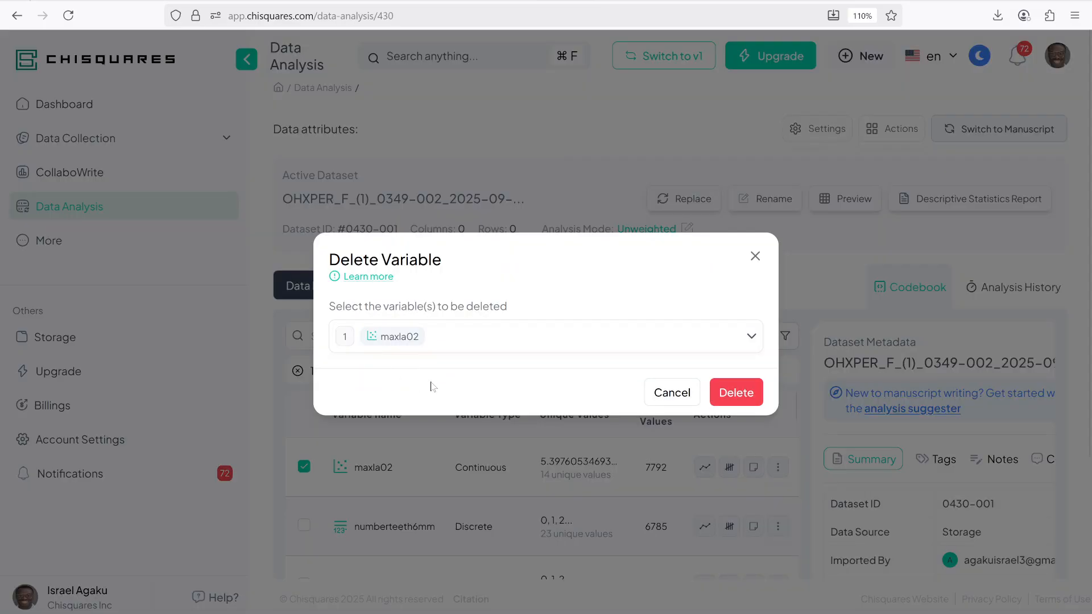
click(737, 389)
click(641, 379)
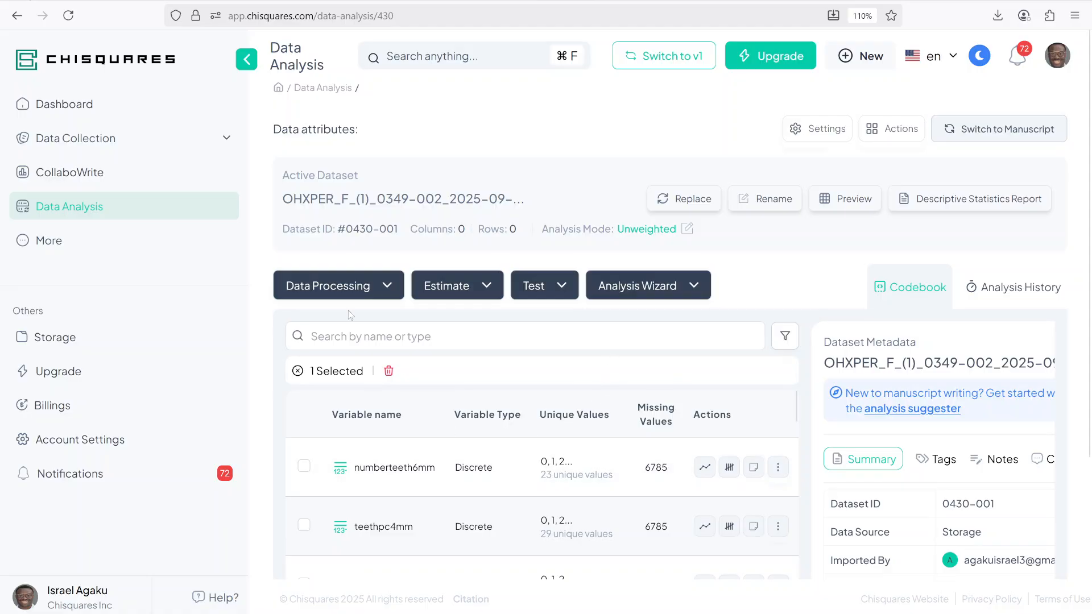
Step: Open the Sum Of Items Meeting Condition arithmetic transformation and its variable selector
click(351, 281)
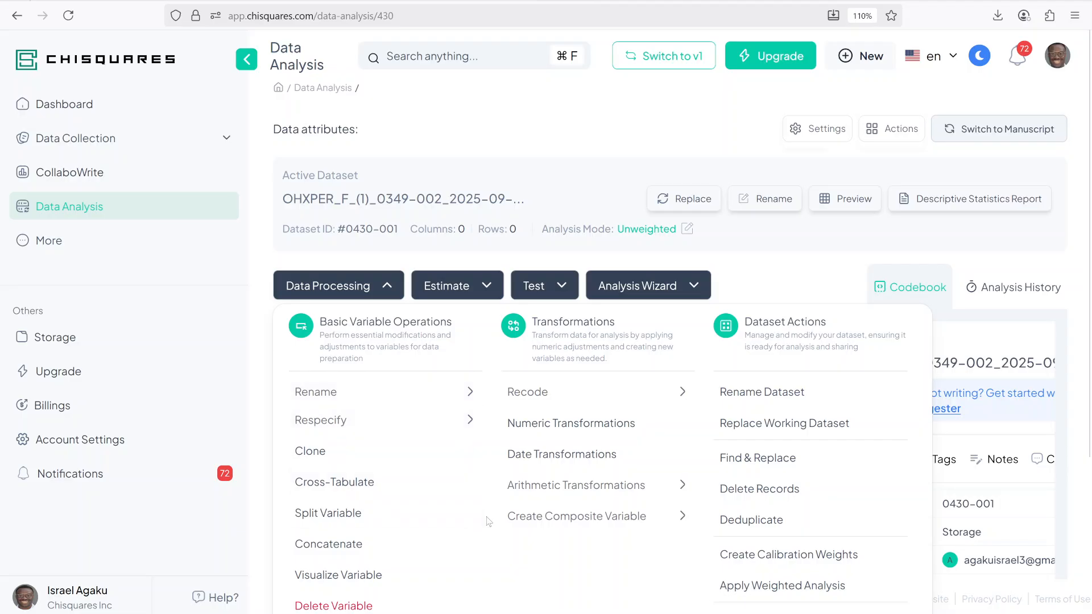
click(596, 493)
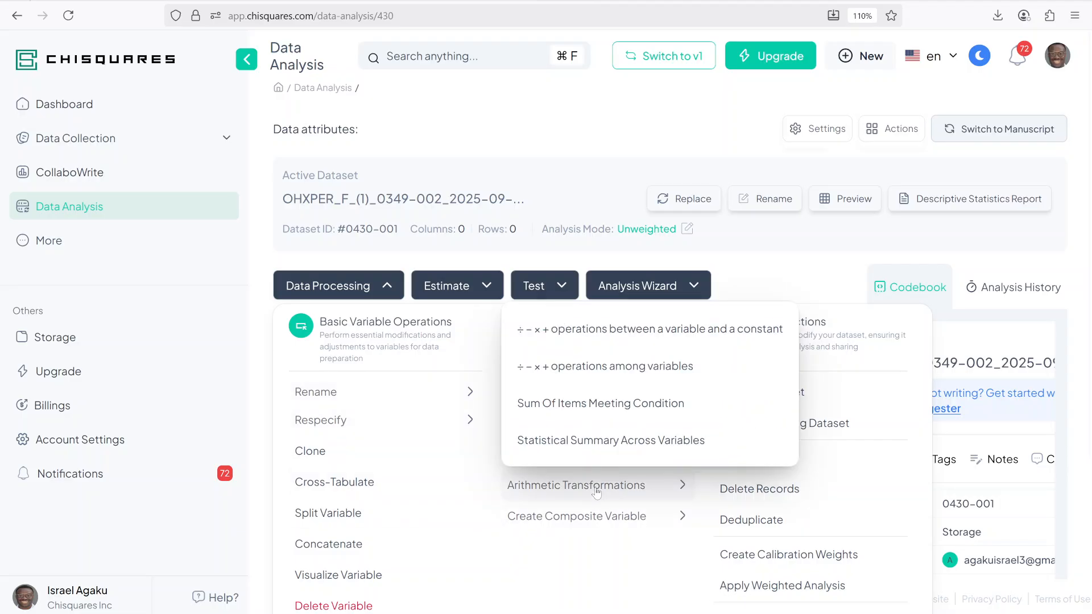
click(566, 404)
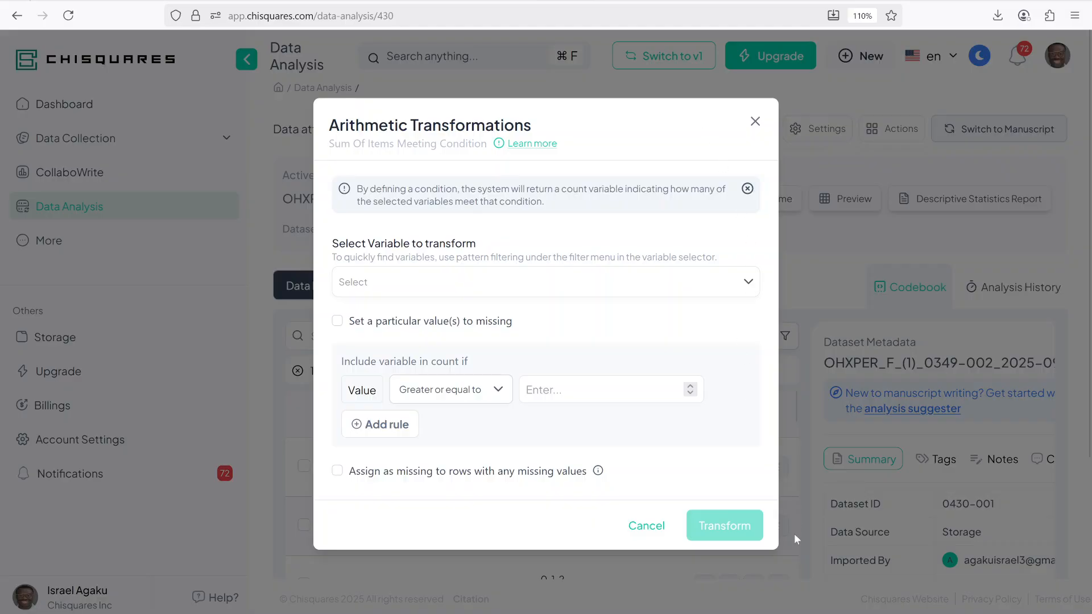
click(461, 289)
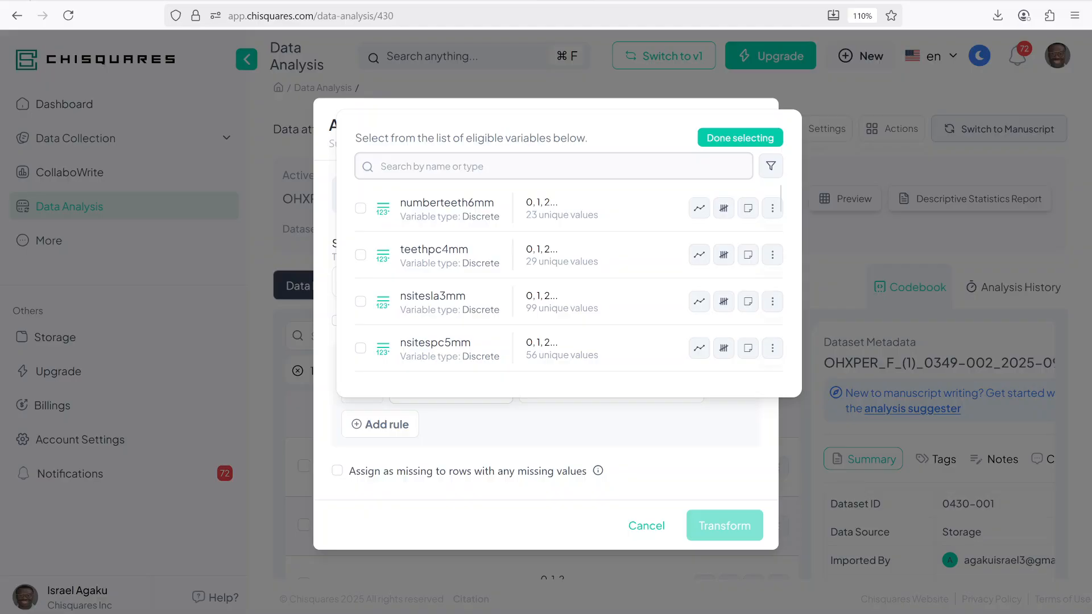
Step: Switch to pattern filtering and select all variables containing maxla
click(772, 167)
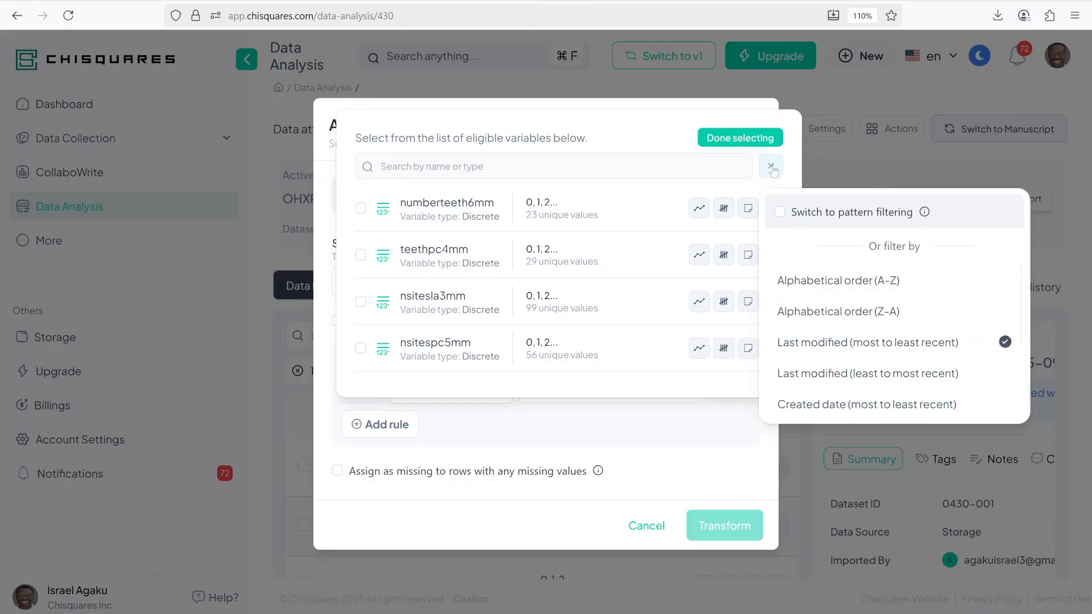
click(802, 215)
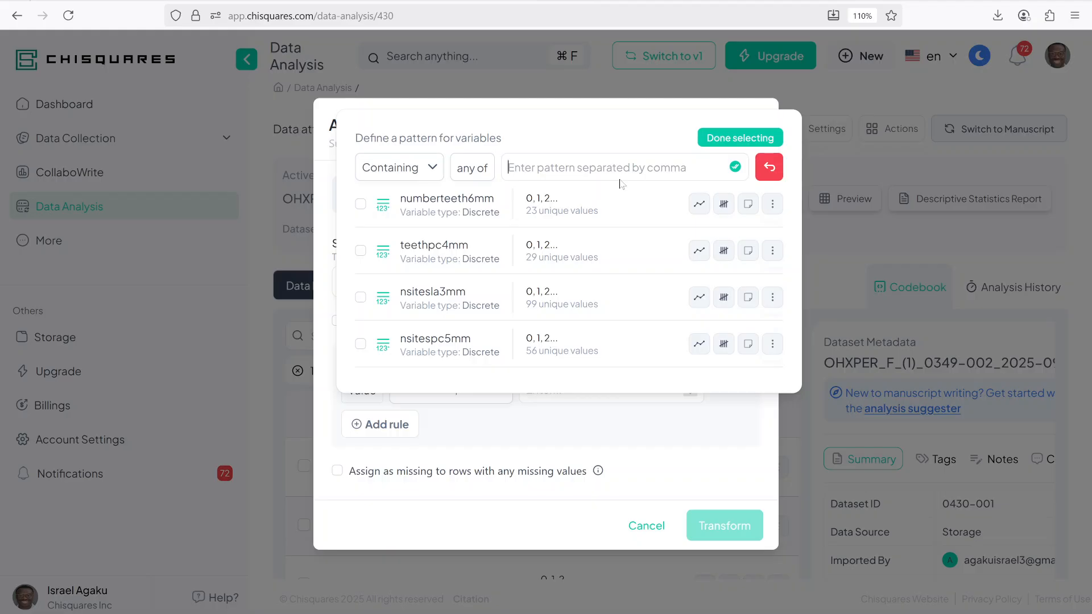
text(maxla)
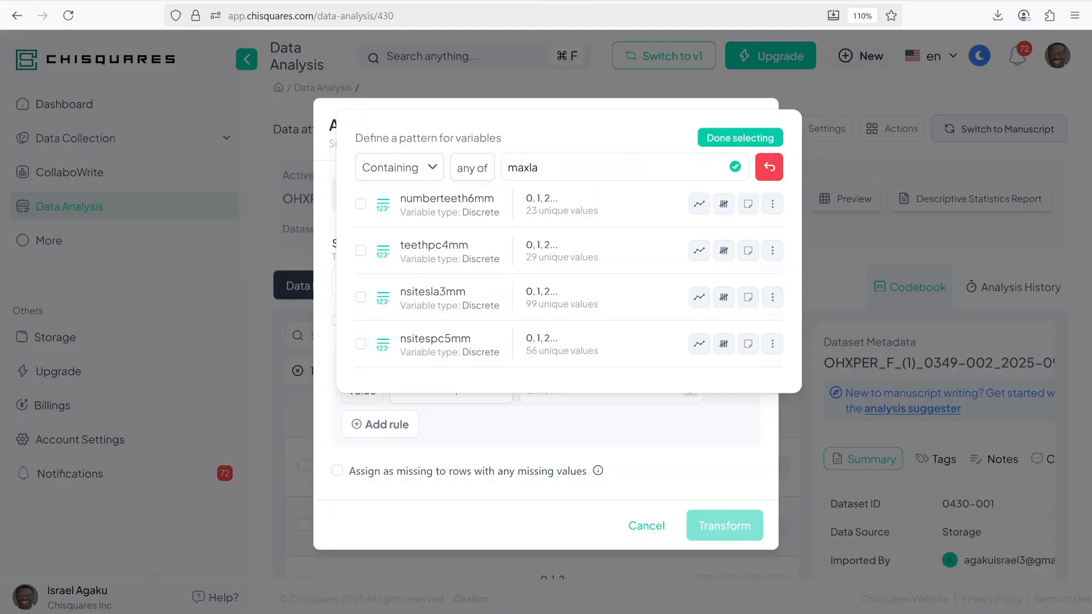
key(Return)
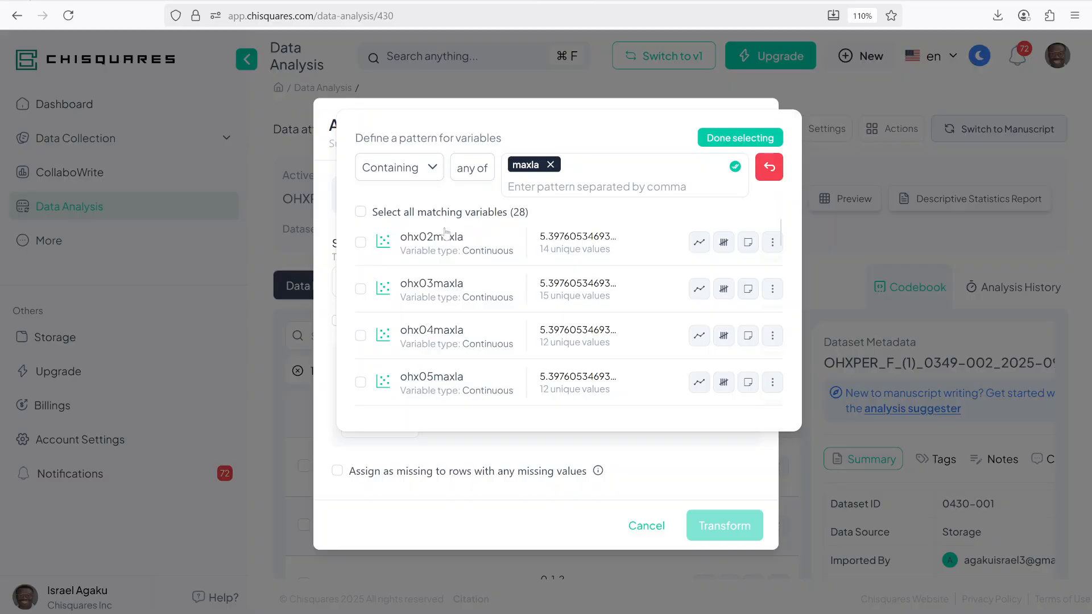
scroll(482, 348, down, 2)
scroll(475, 328, up, 2)
click(360, 213)
click(729, 138)
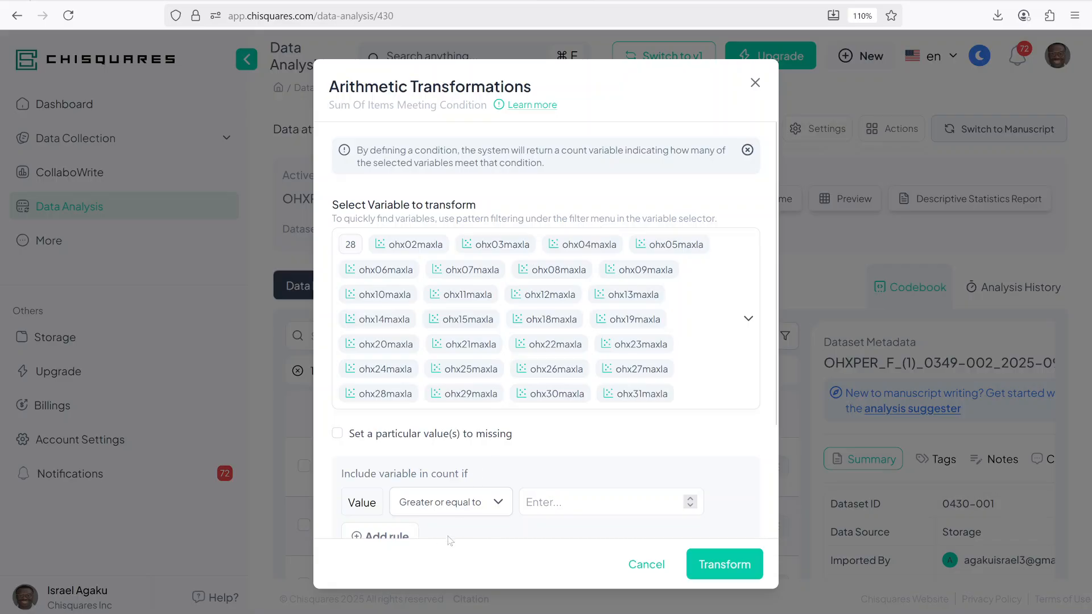
Step: Set the count condition to values greater than or equal to 6
scroll(424, 494, down, 3)
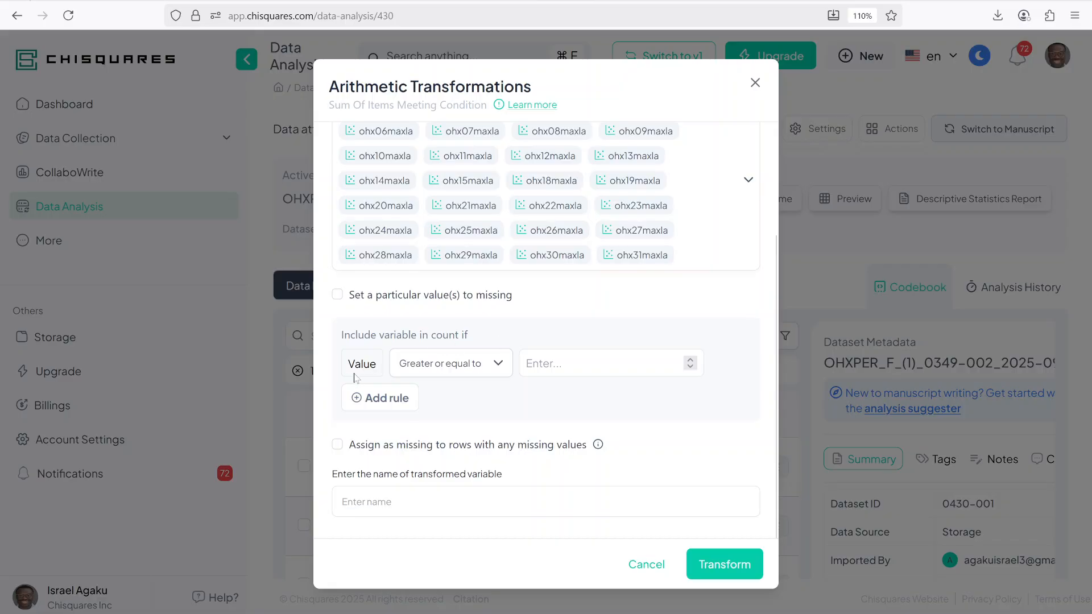
click(433, 366)
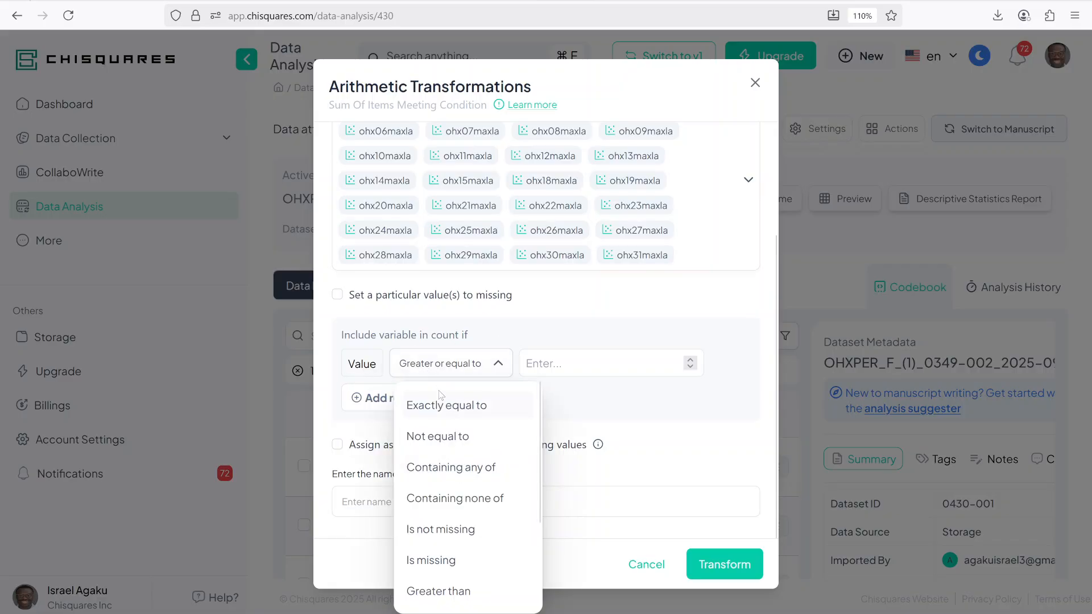
click(545, 363)
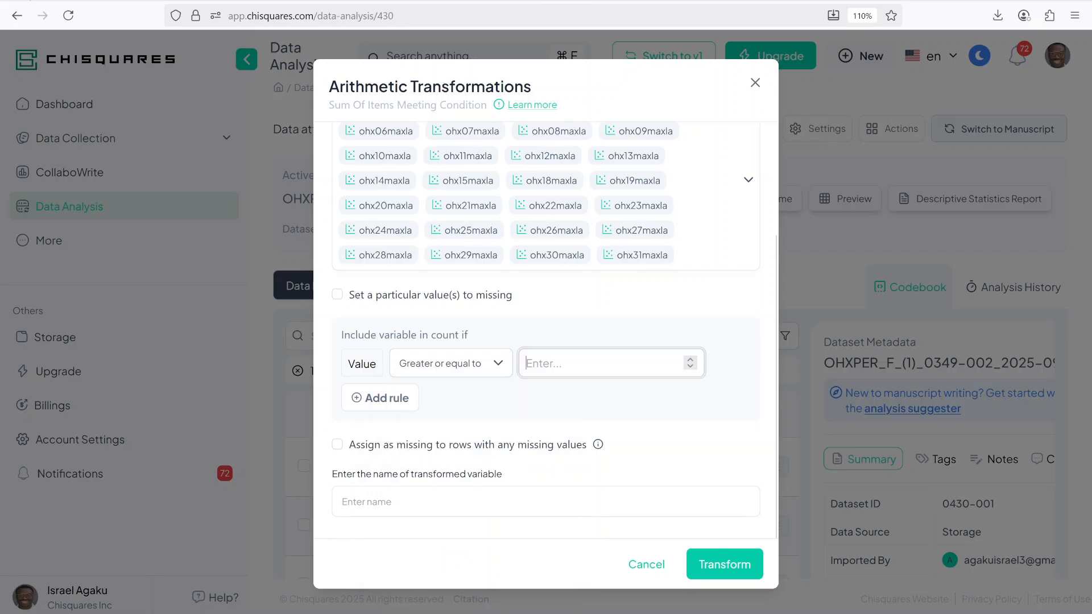
text(6)
Step: Name the new count variable nteeth_6mmla and run the transformation
click(503, 503)
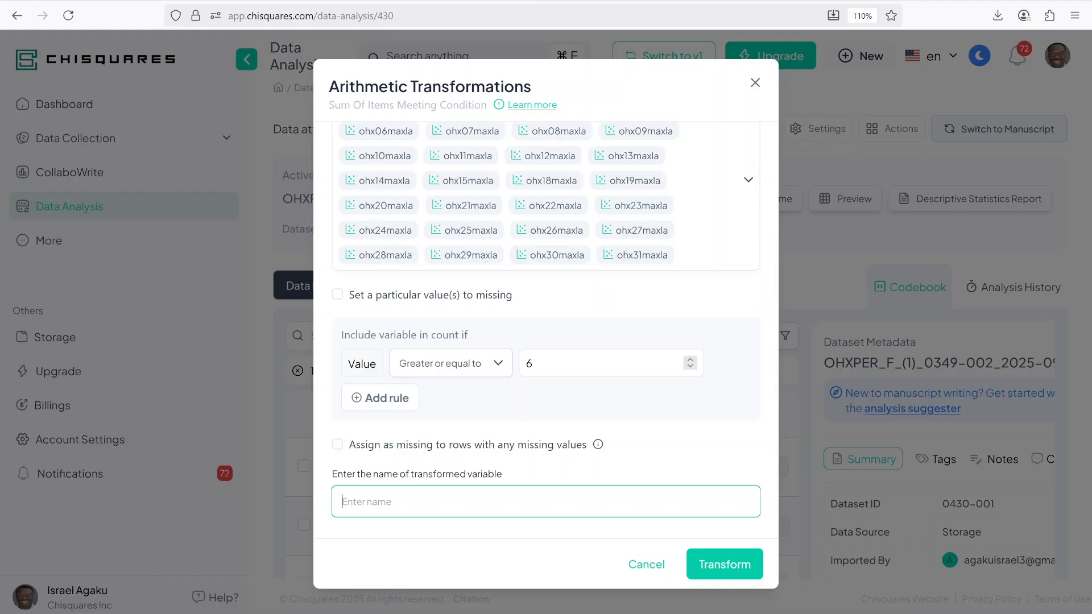
text(nteeth_6mmla)
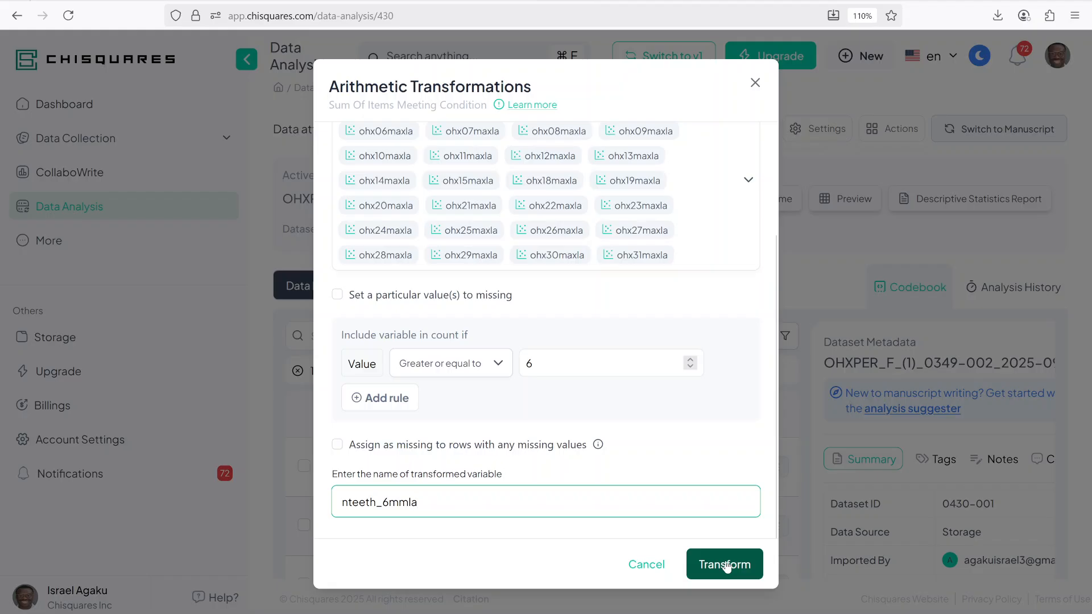
click(726, 566)
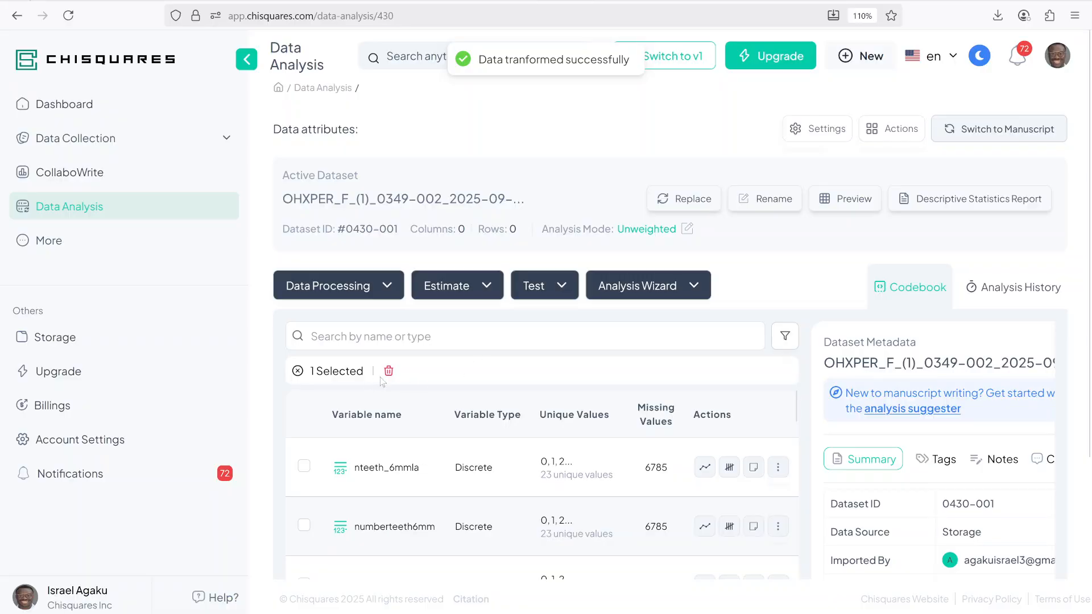
Step: Delete the nteeth_6mmla variable from the dataset
click(297, 371)
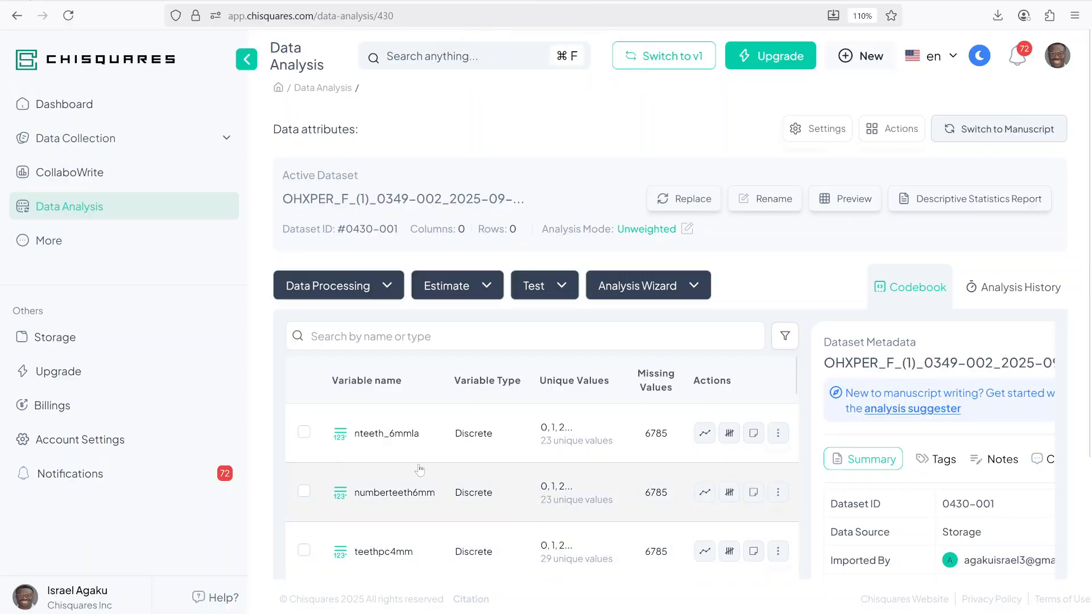
click(304, 434)
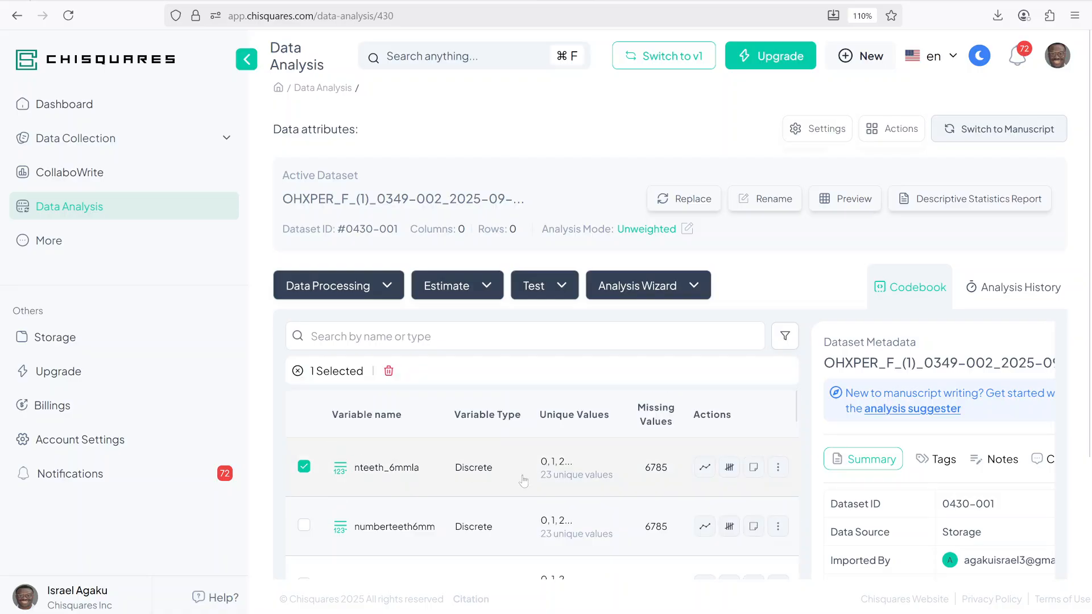
click(389, 373)
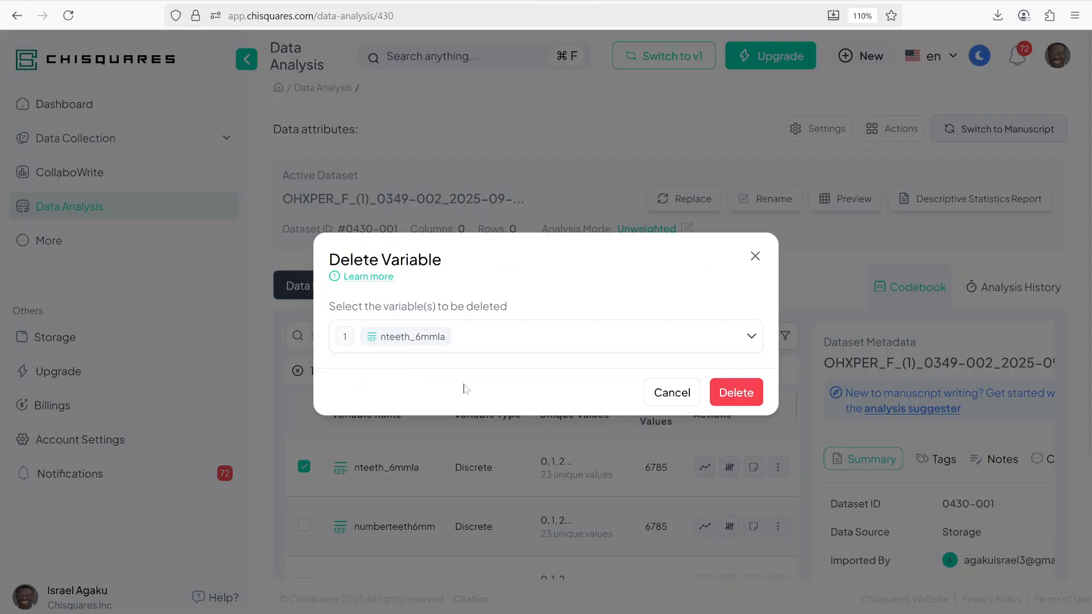
click(736, 392)
click(626, 382)
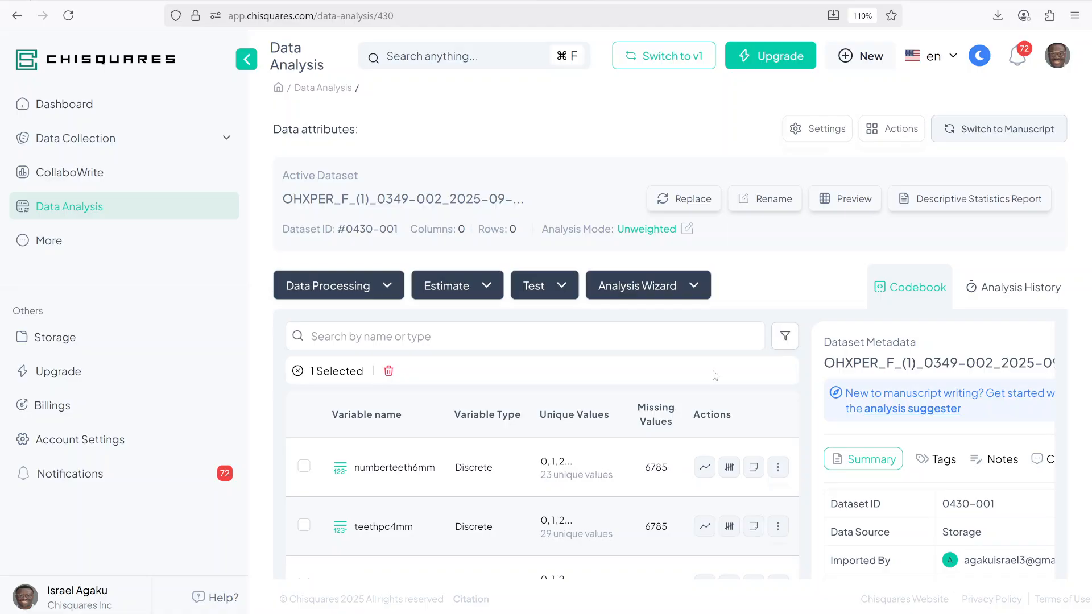
Step: Open Create Composite Variable using conditions and switch to the Classic Method
click(356, 293)
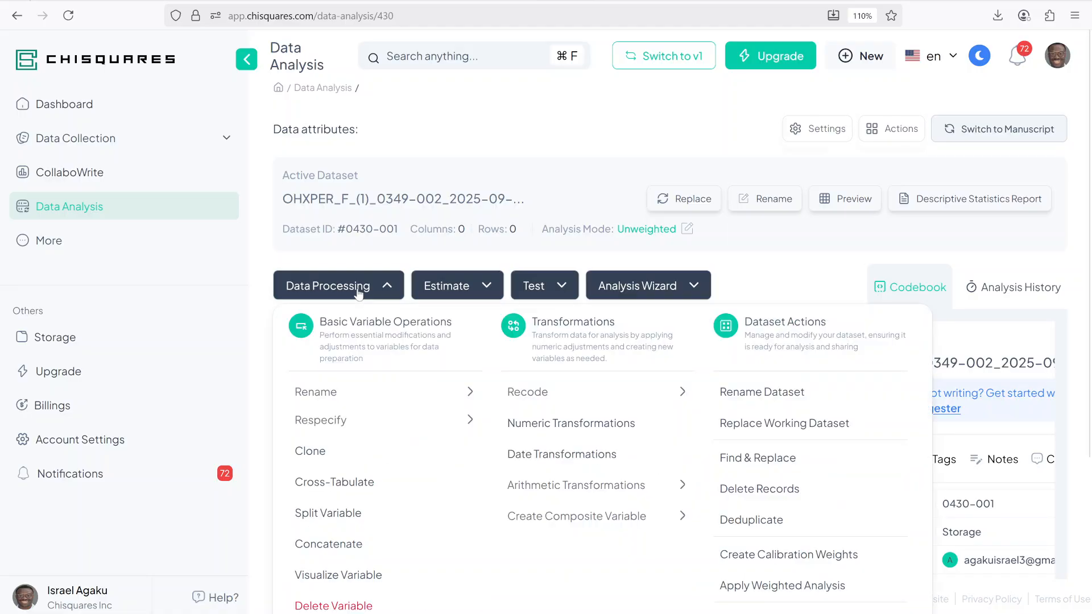
click(586, 521)
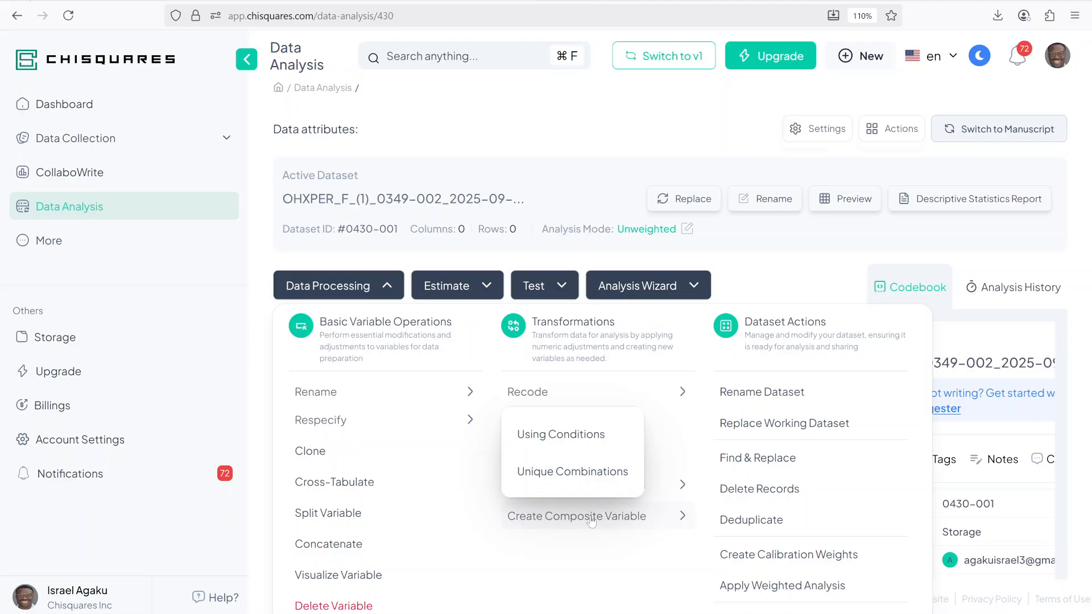
click(567, 436)
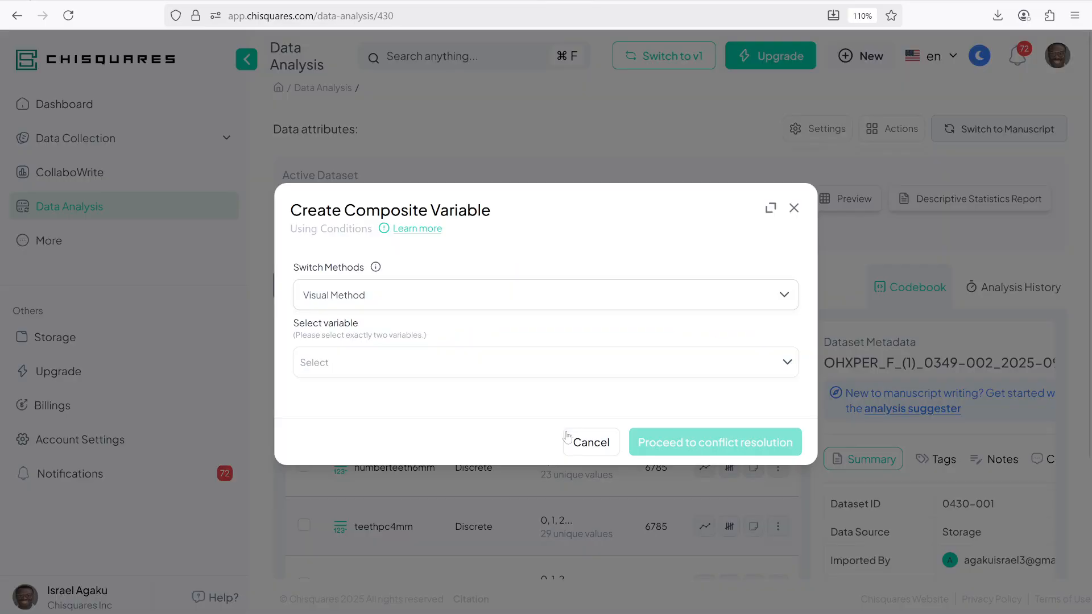
click(407, 300)
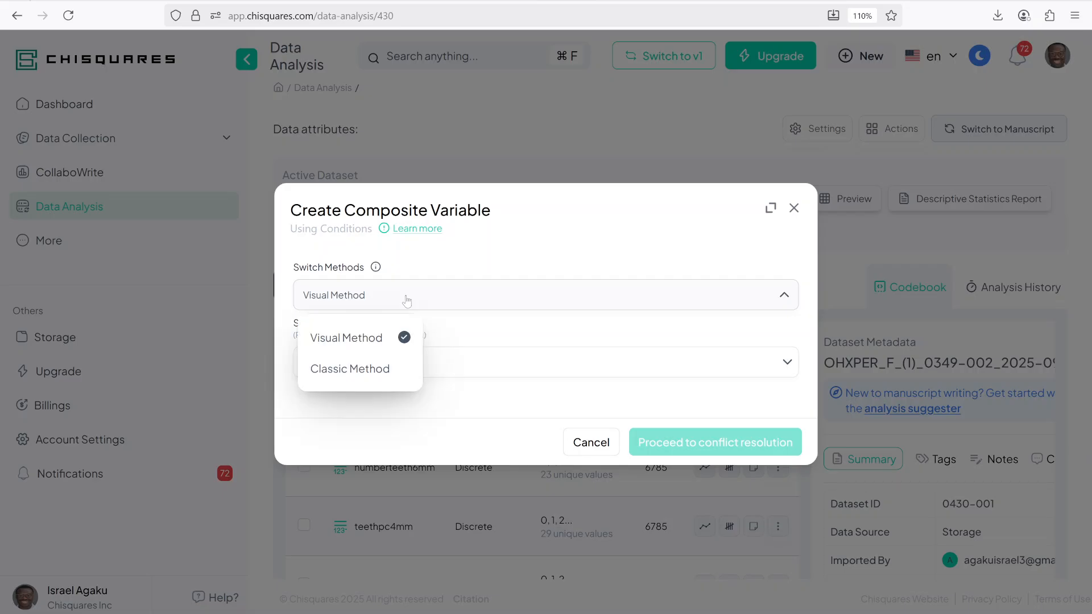
click(369, 373)
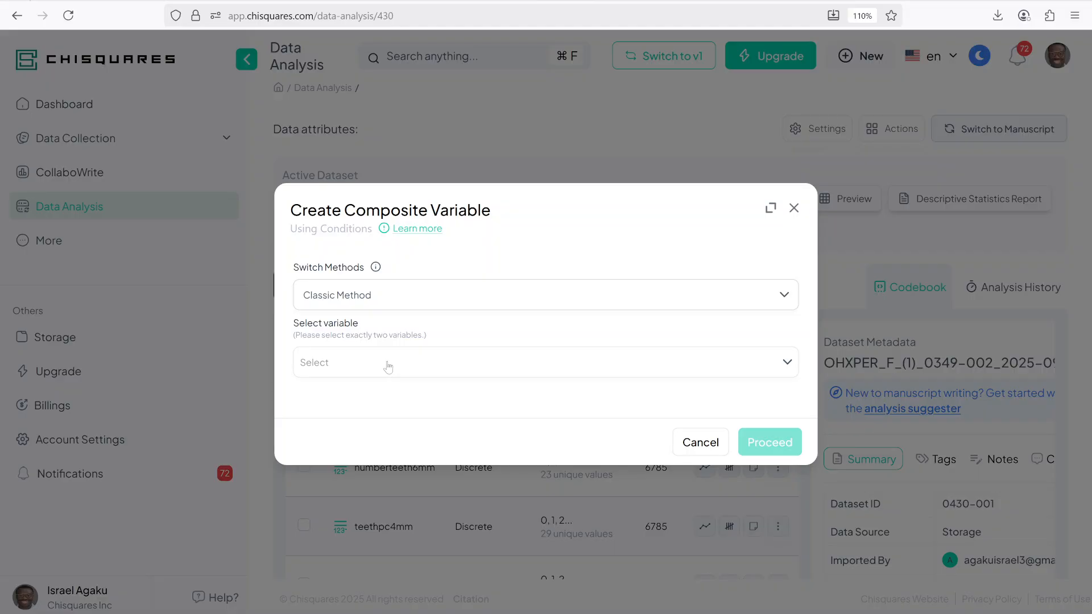
Step: Select nteethla6mm and nsitespc5mm as the variables to combine and add a first category
click(388, 367)
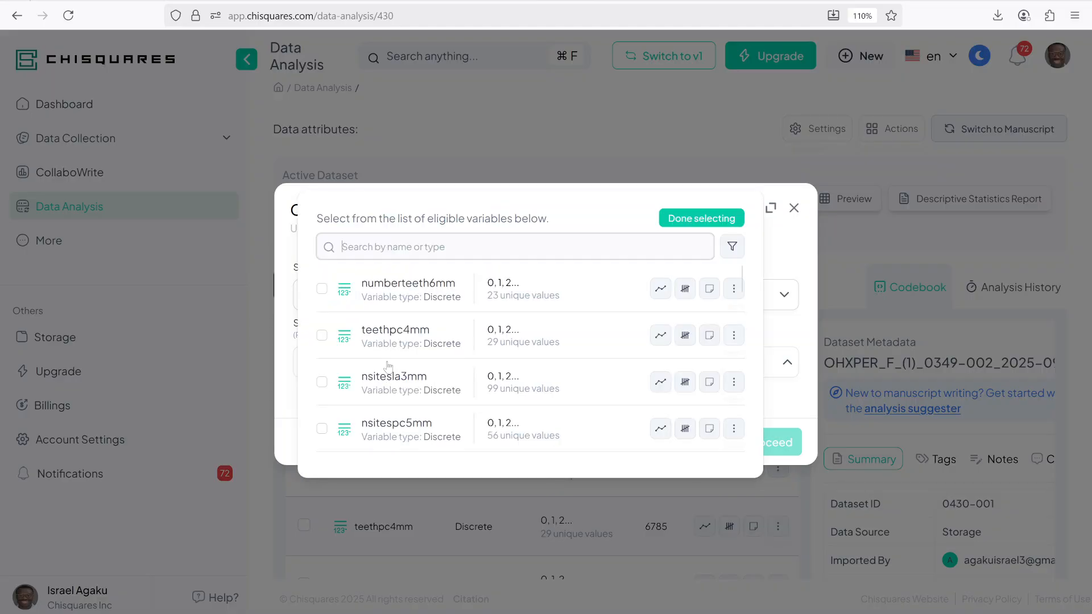
scroll(426, 347, down, 2)
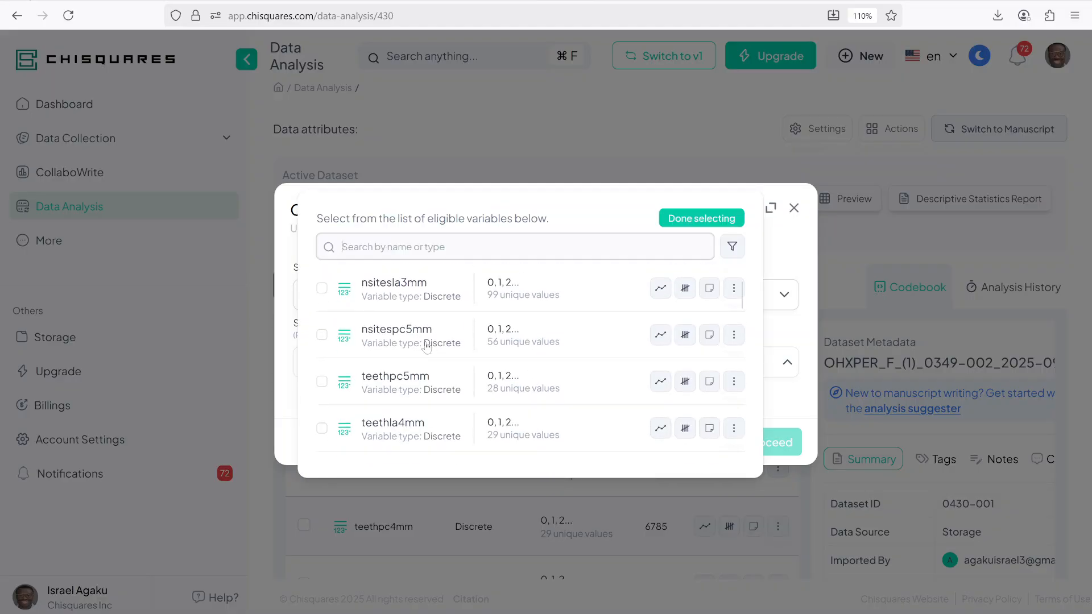
scroll(426, 347, down, 2)
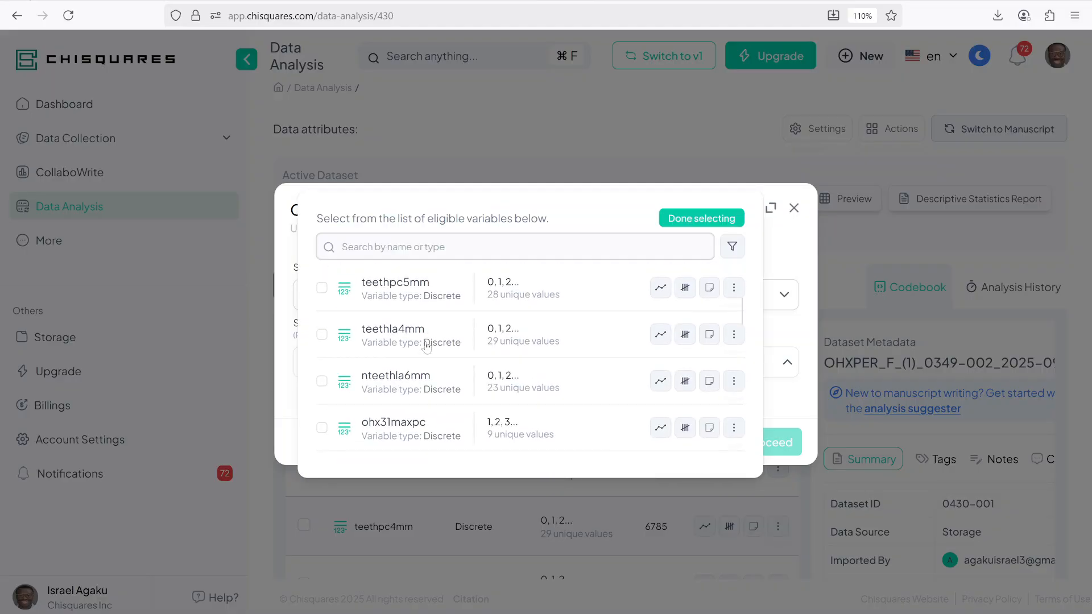
click(397, 383)
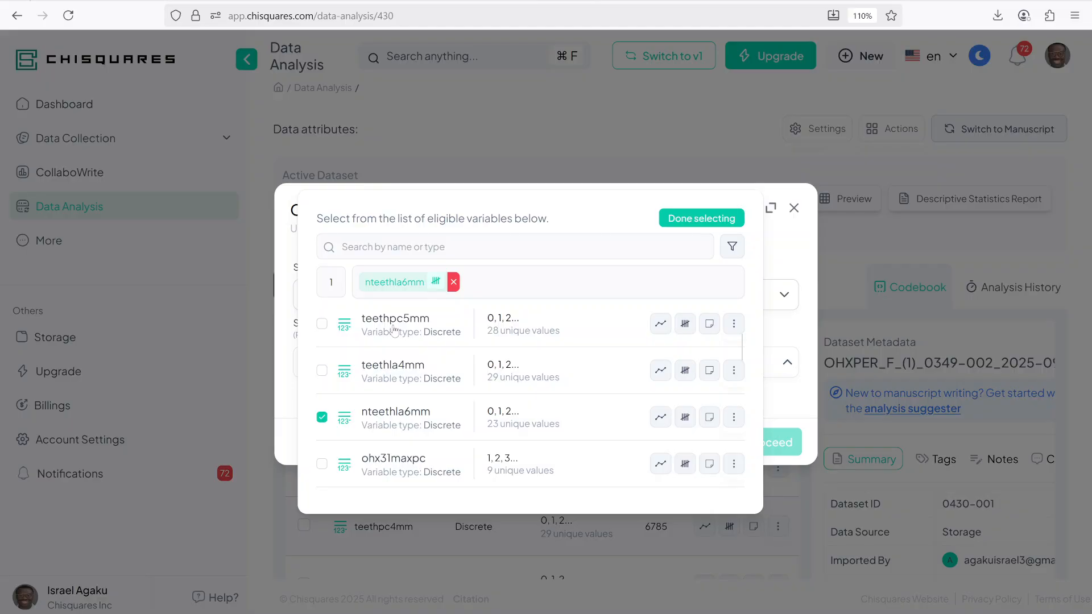
scroll(391, 370, up, 2)
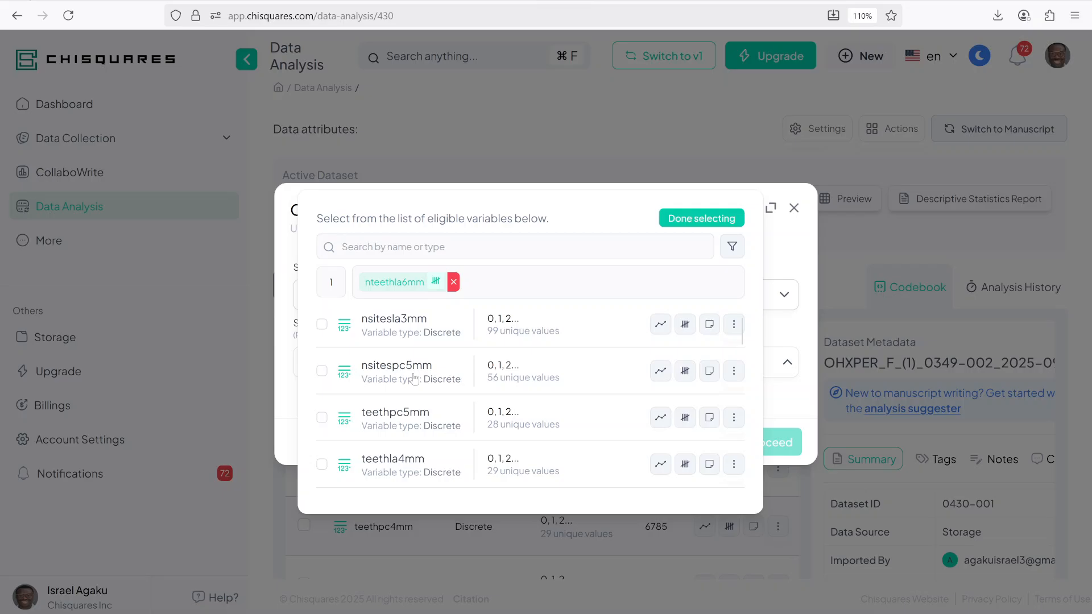
click(380, 382)
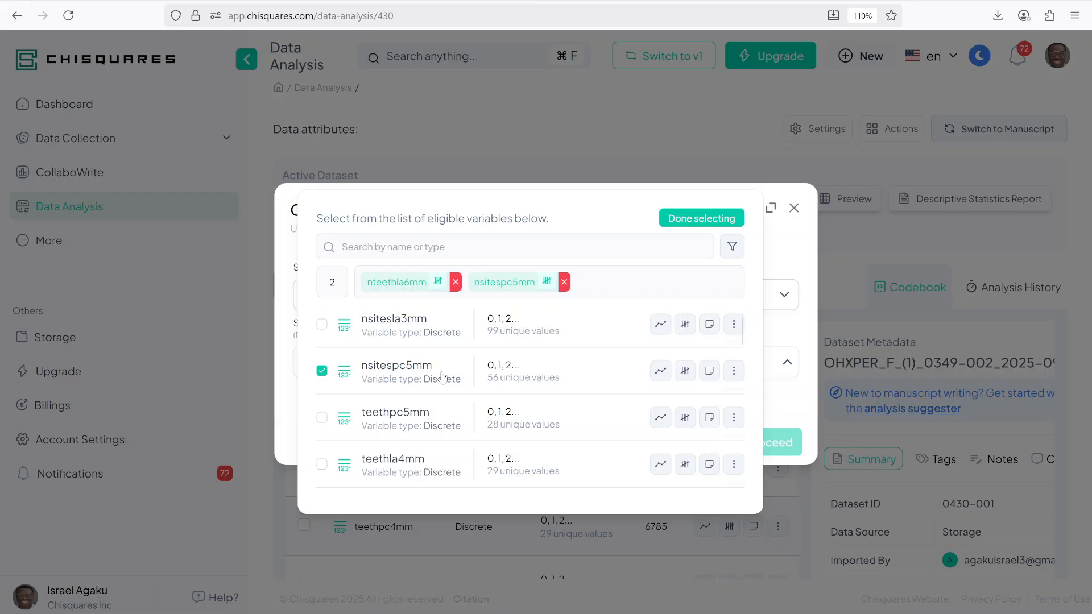
click(701, 219)
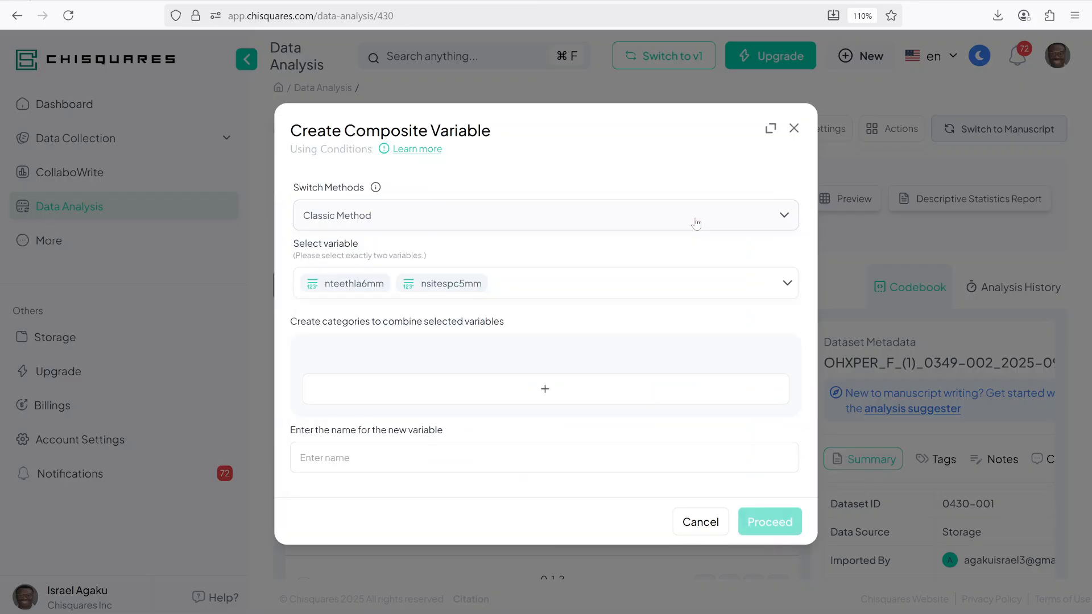
click(526, 391)
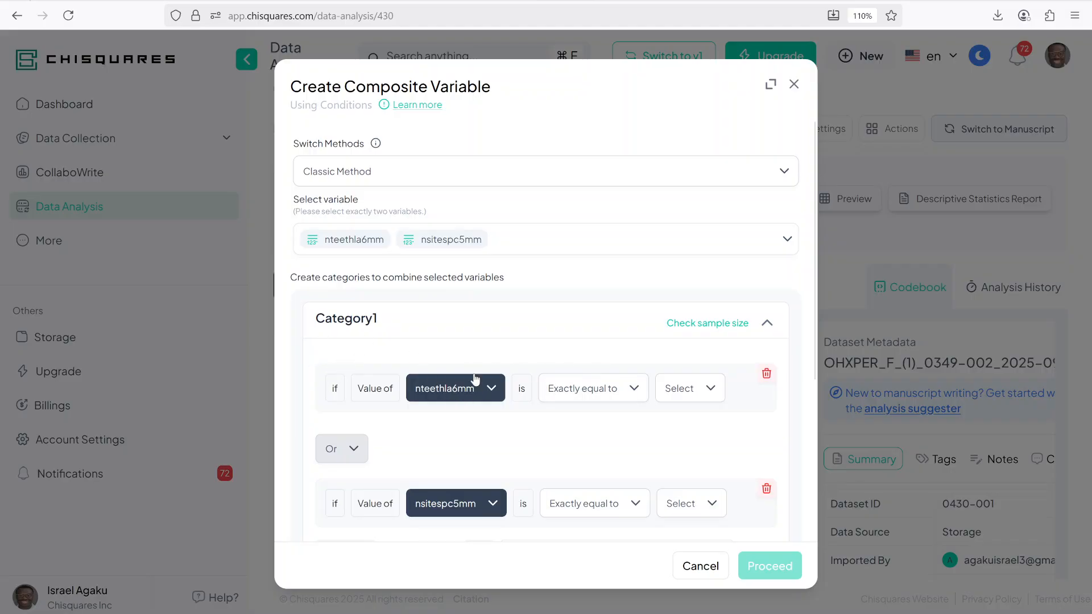
Step: Set the first condition to nteethla6mm greater than or equal to 2
click(558, 393)
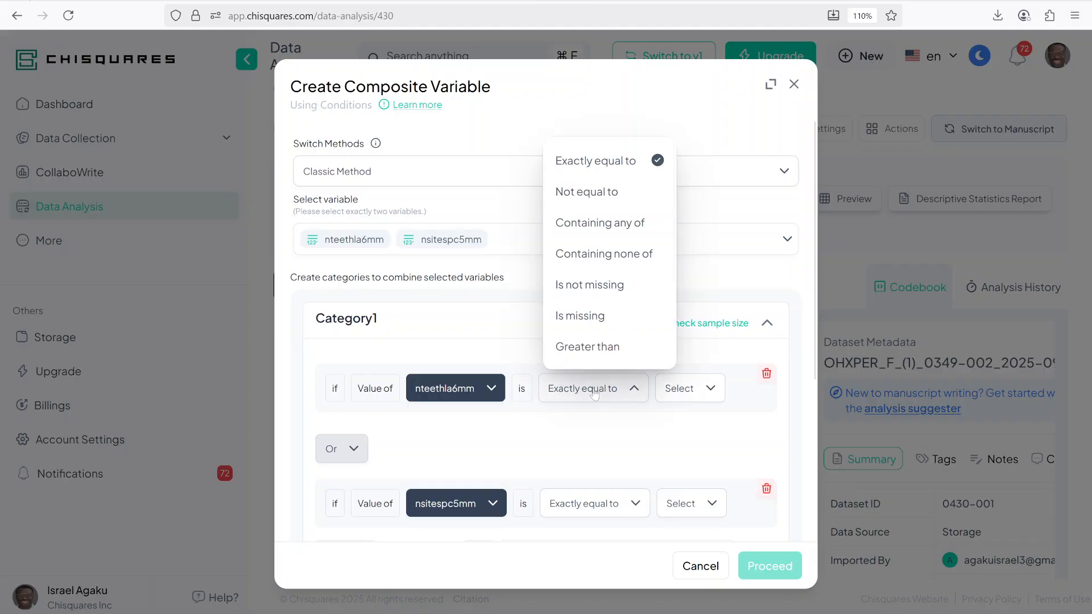
scroll(591, 267, down, 2)
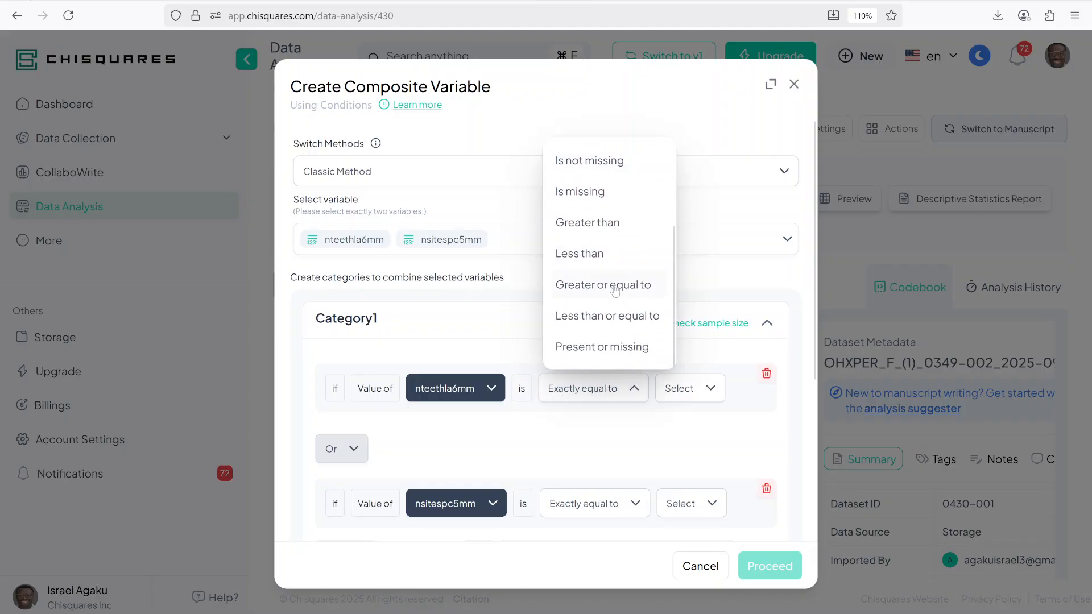
click(617, 289)
click(692, 390)
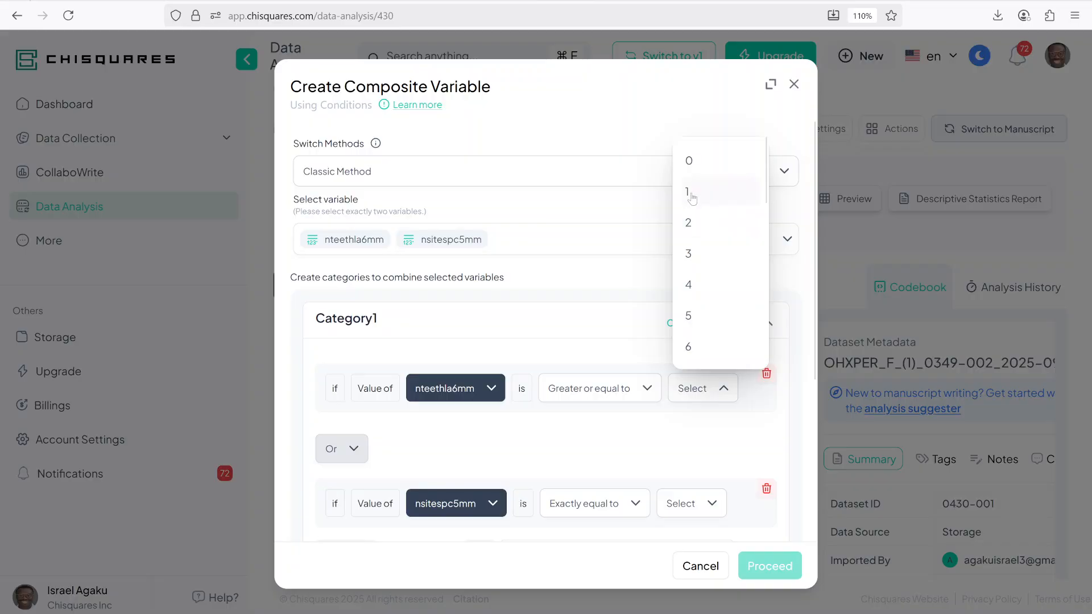
click(693, 227)
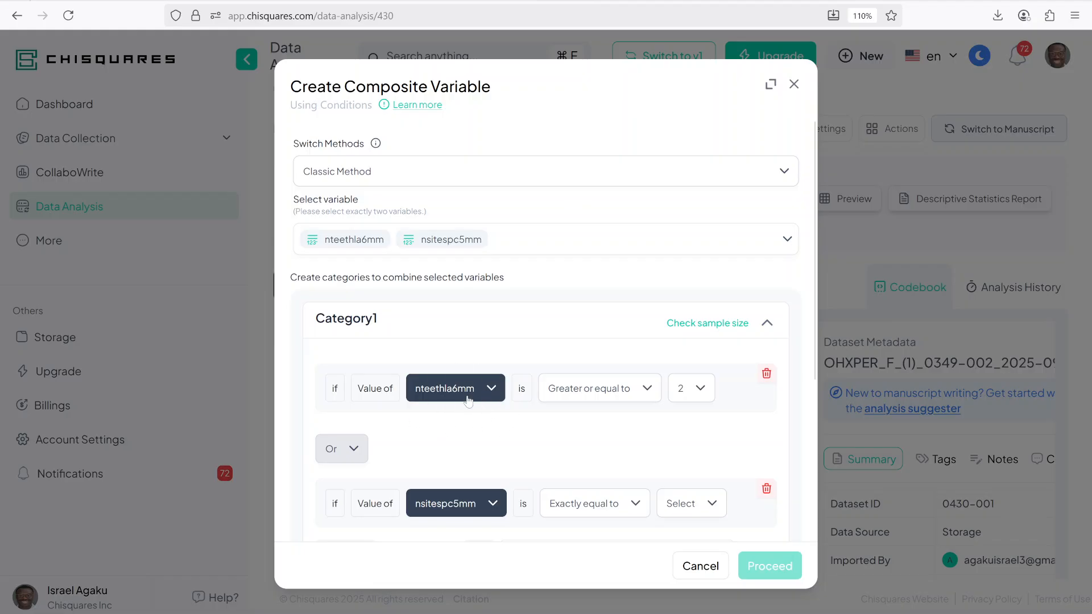
Step: Join the conditions with And and set the second condition to nsitespc5mm greater than or equal to 1
click(360, 455)
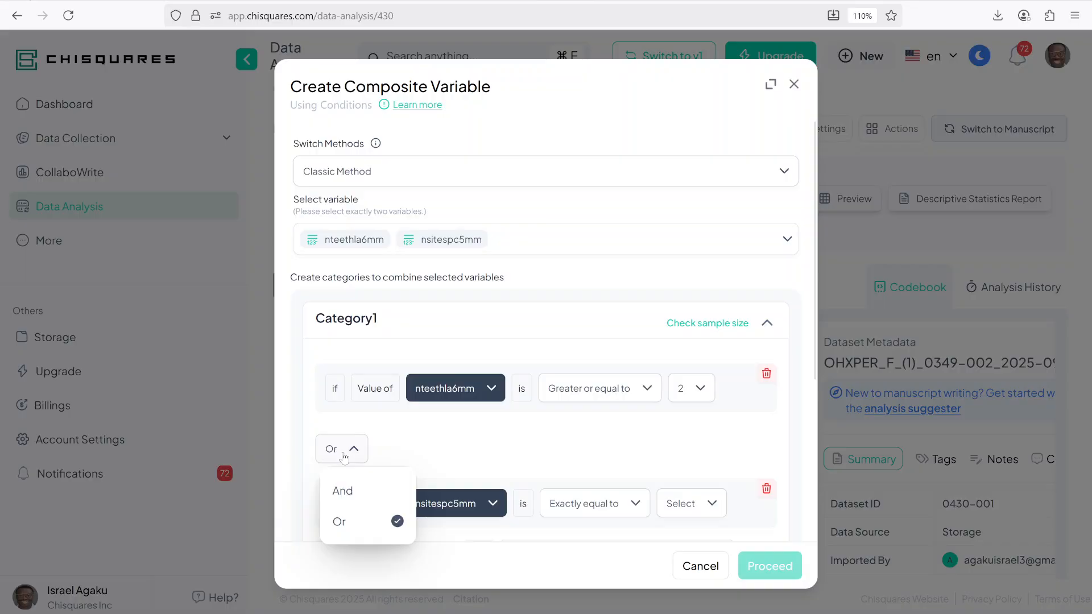
click(347, 494)
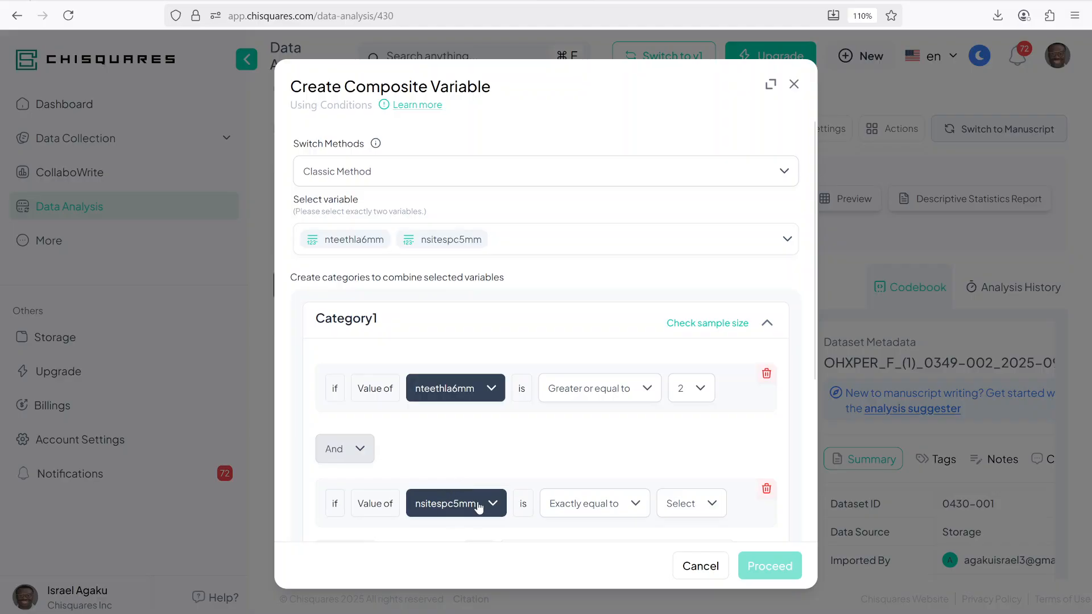
click(604, 507)
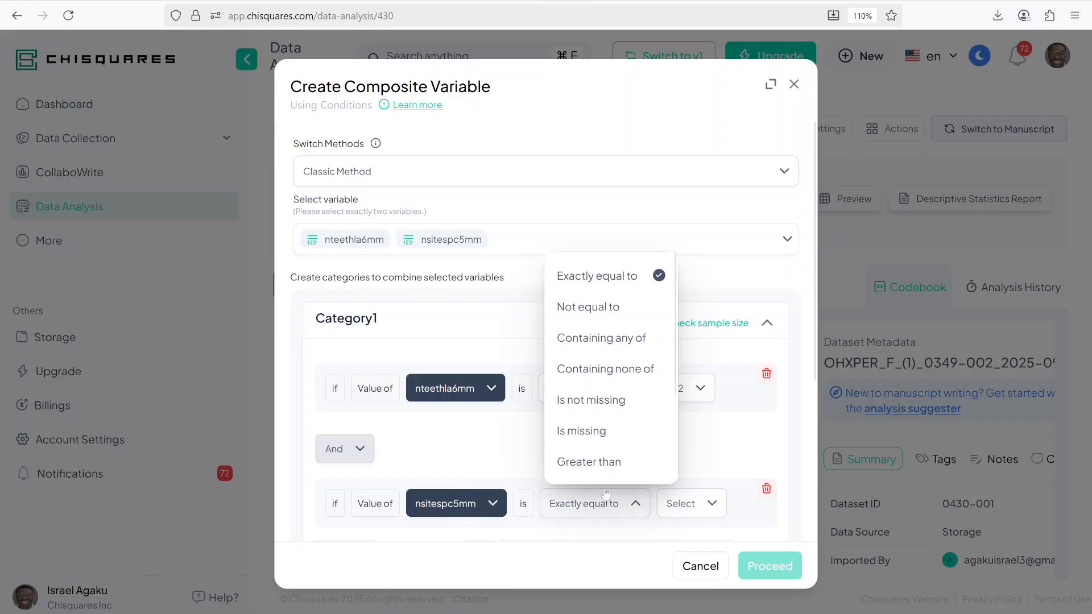
scroll(605, 370, down, 2)
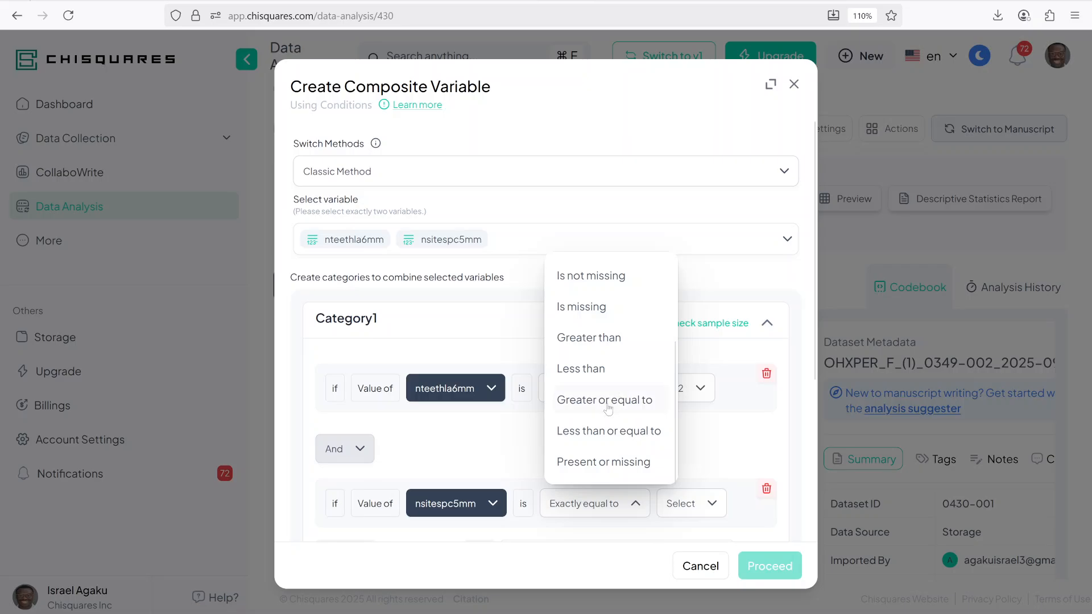
click(608, 401)
click(694, 503)
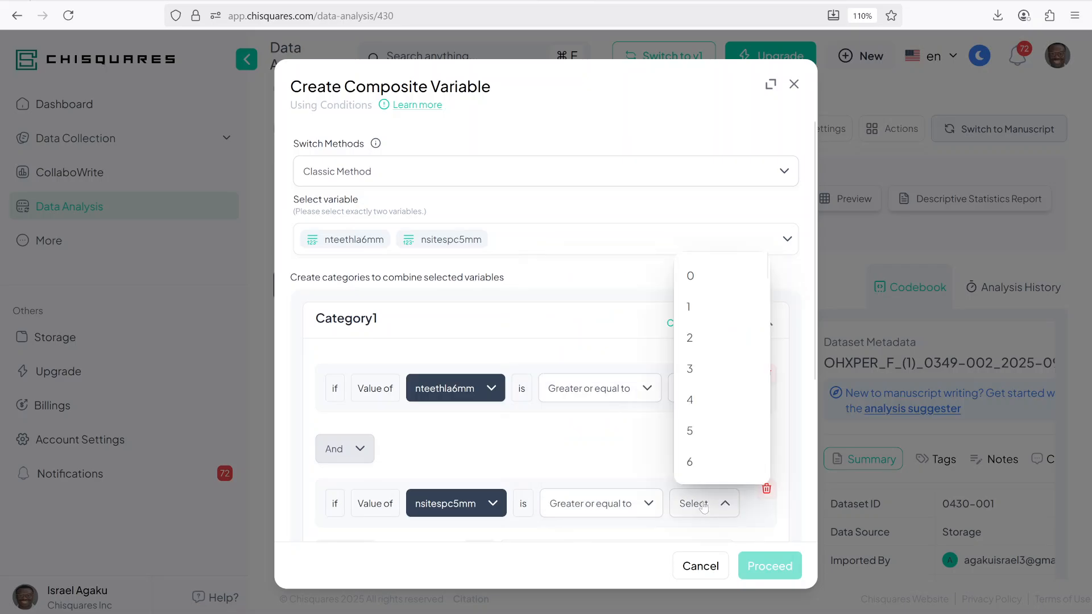
click(694, 307)
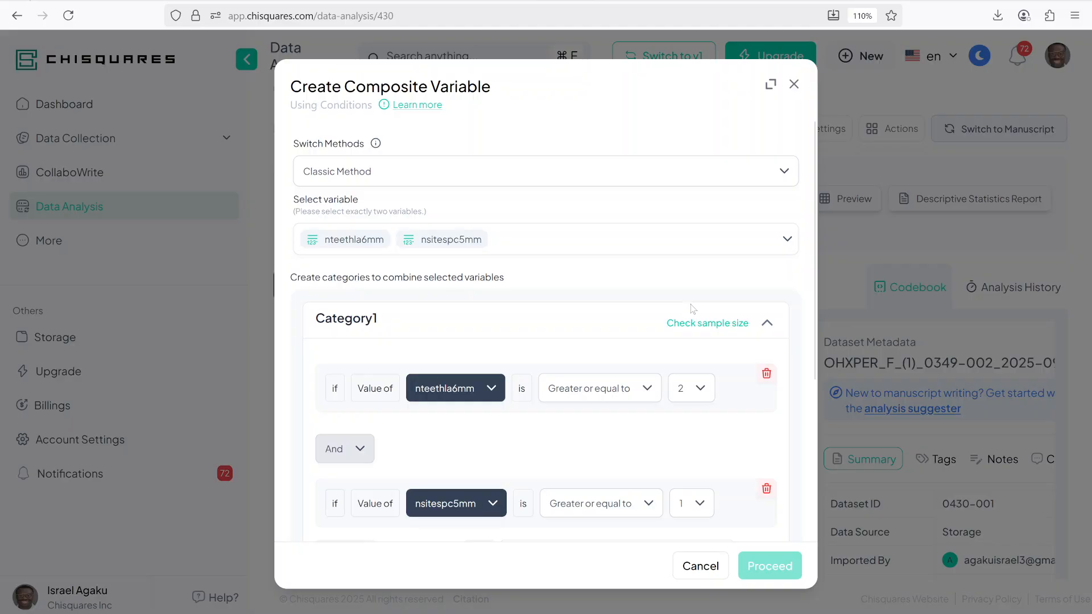
Step: Set the first category's output value to 1
scroll(668, 407, down, 2)
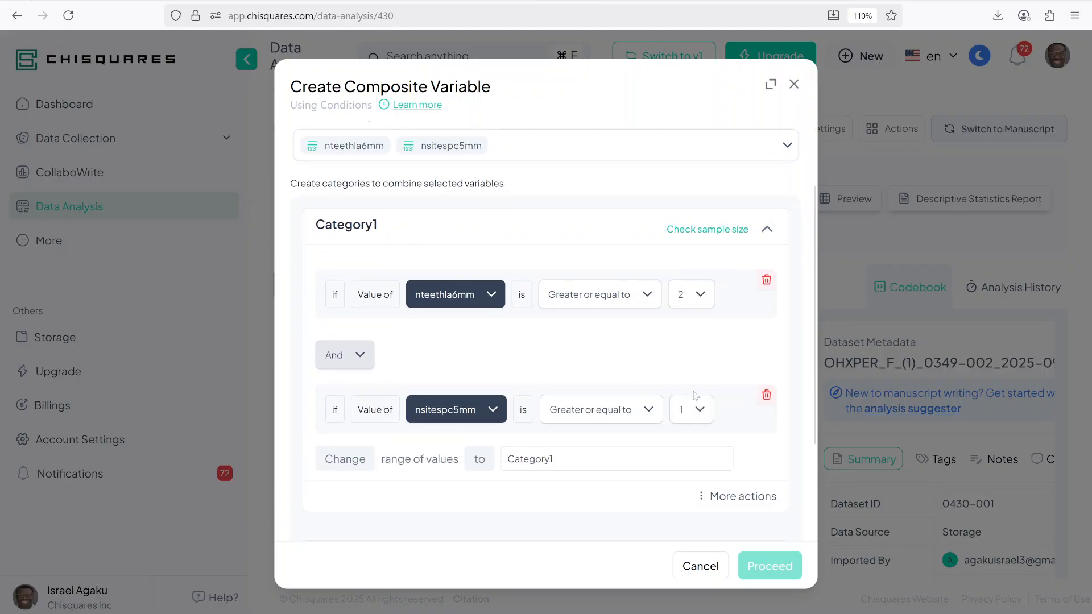
drag(553, 458, 491, 458)
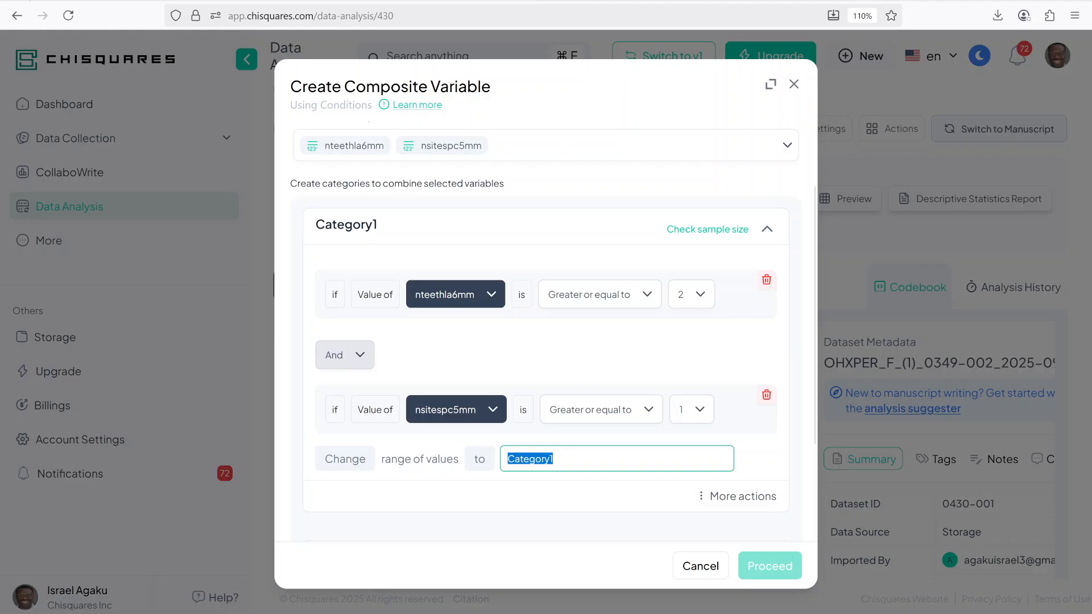
text(1)
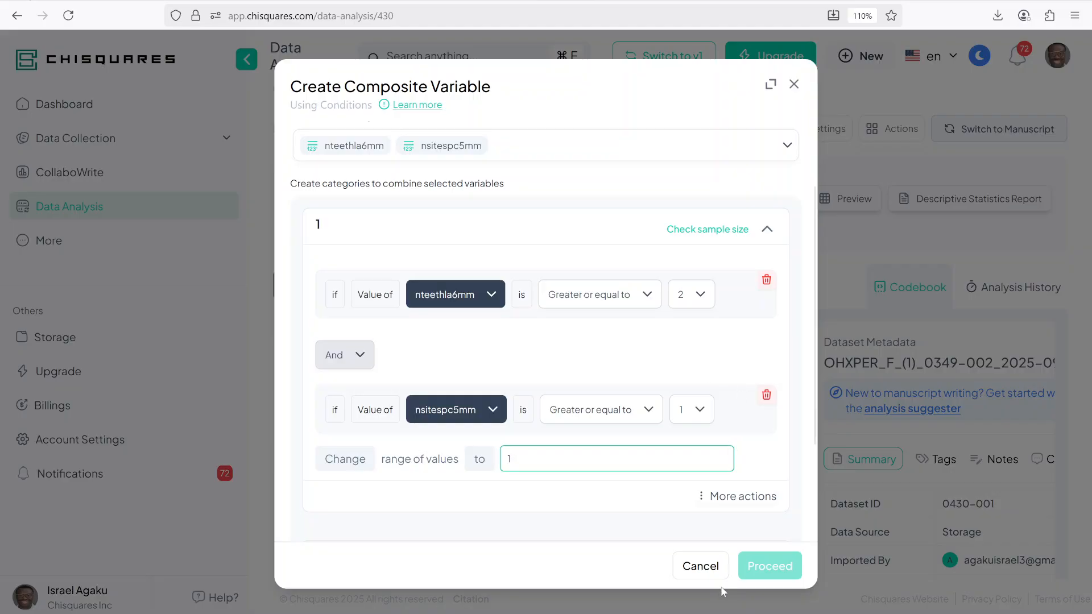
Step: Assign any remaining observations to a separate category, excluding missing values
scroll(722, 438, down, 3)
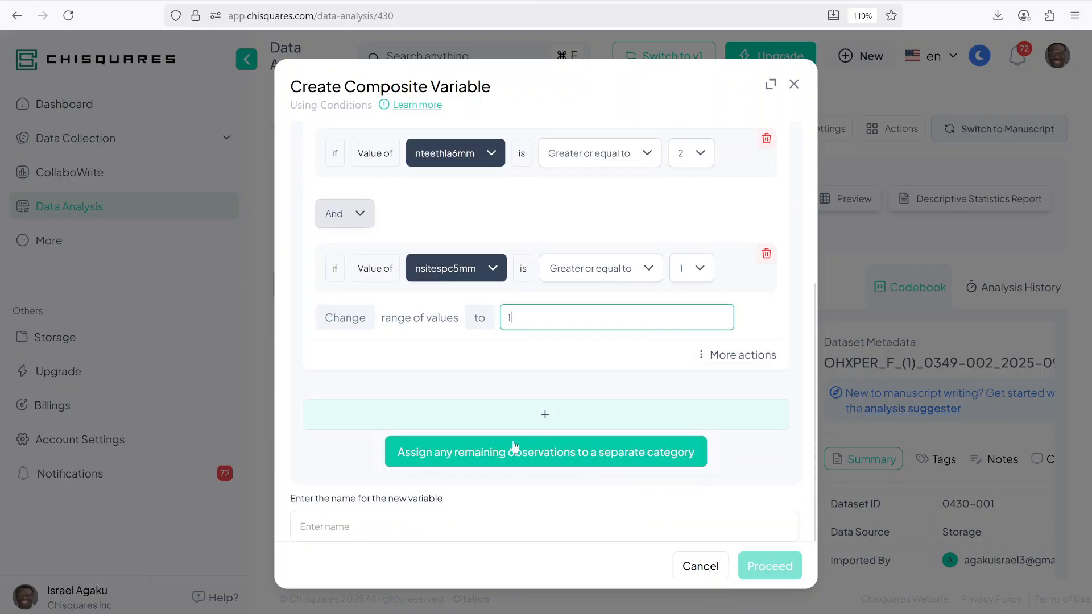
click(499, 383)
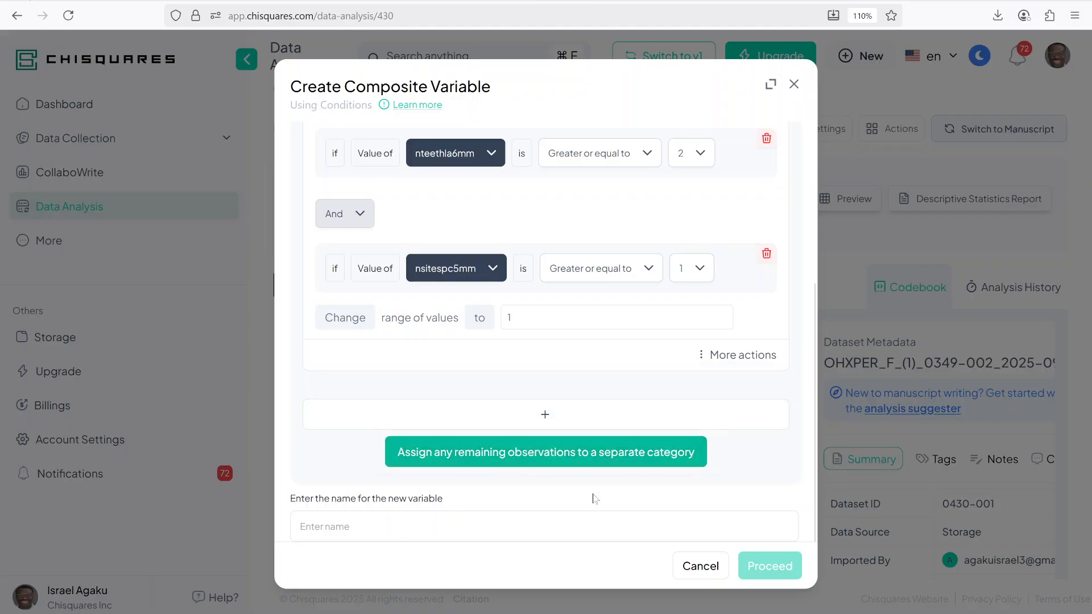
click(604, 454)
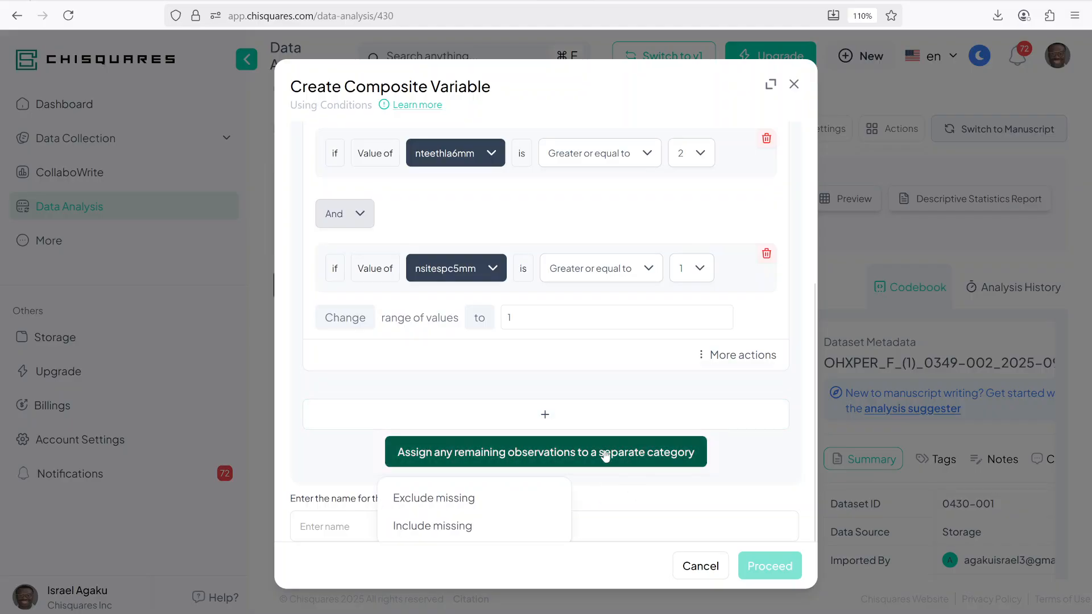
click(427, 499)
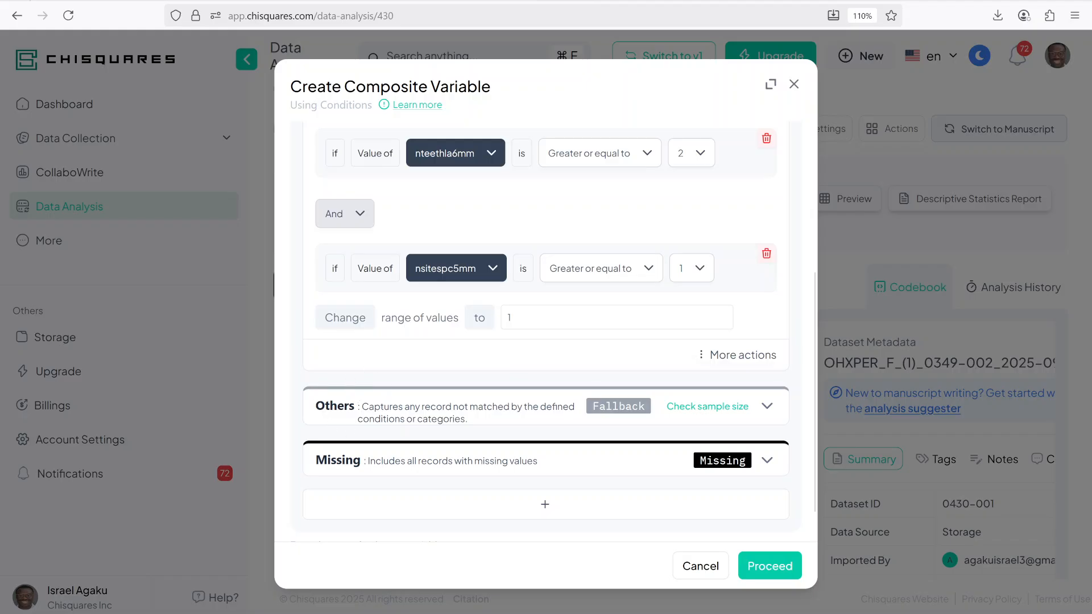
Step: Check the sample sizes of the Others fallback group and category 1
scroll(367, 311, up, 4)
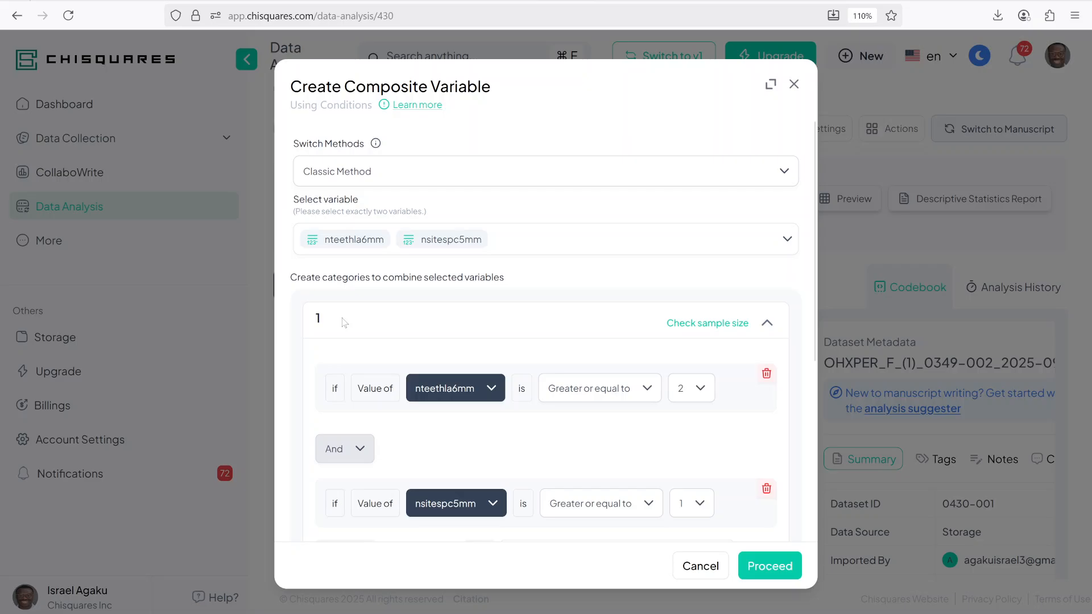
scroll(345, 322, down, 5)
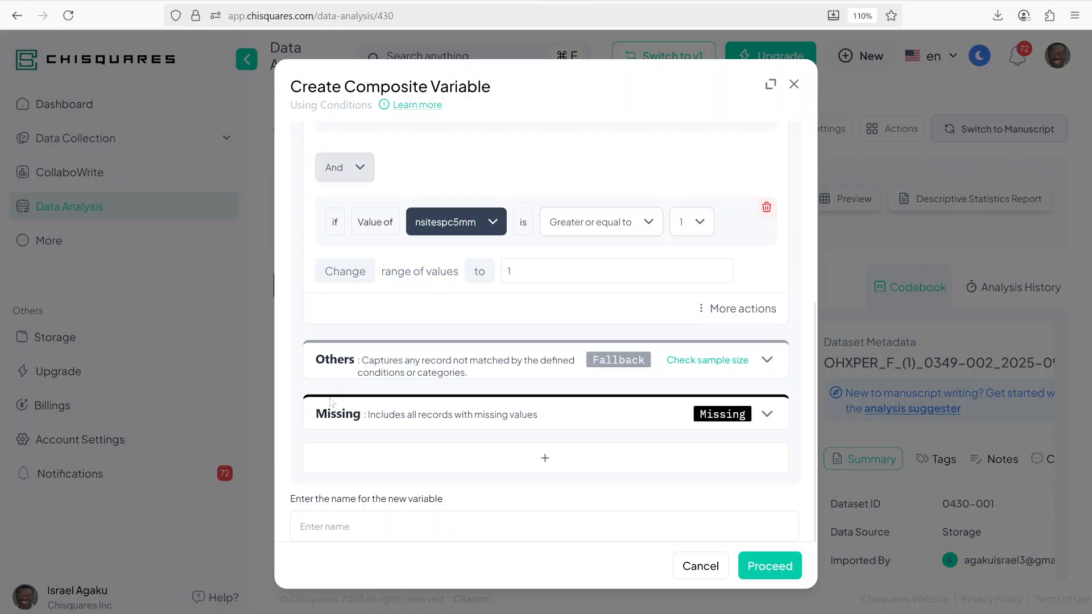
click(691, 362)
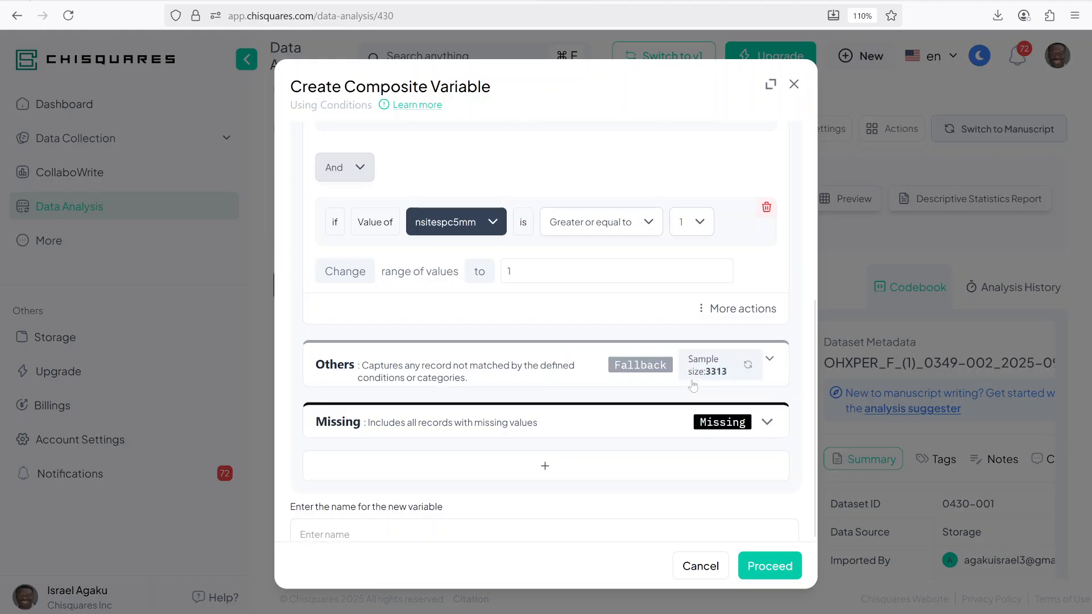
scroll(546, 330, up, 10)
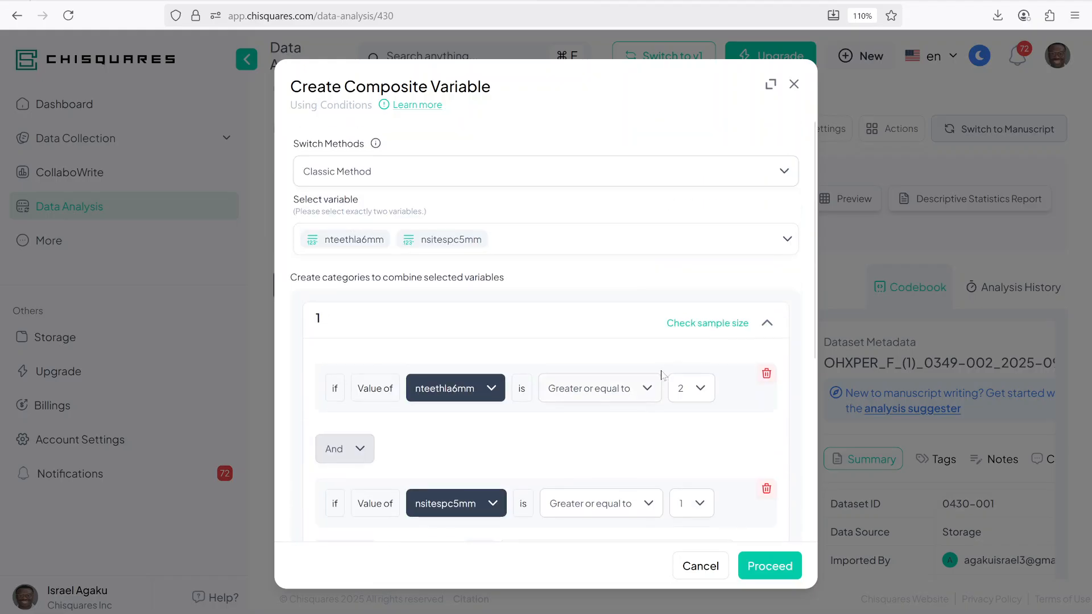
click(704, 329)
scroll(757, 386, down, 5)
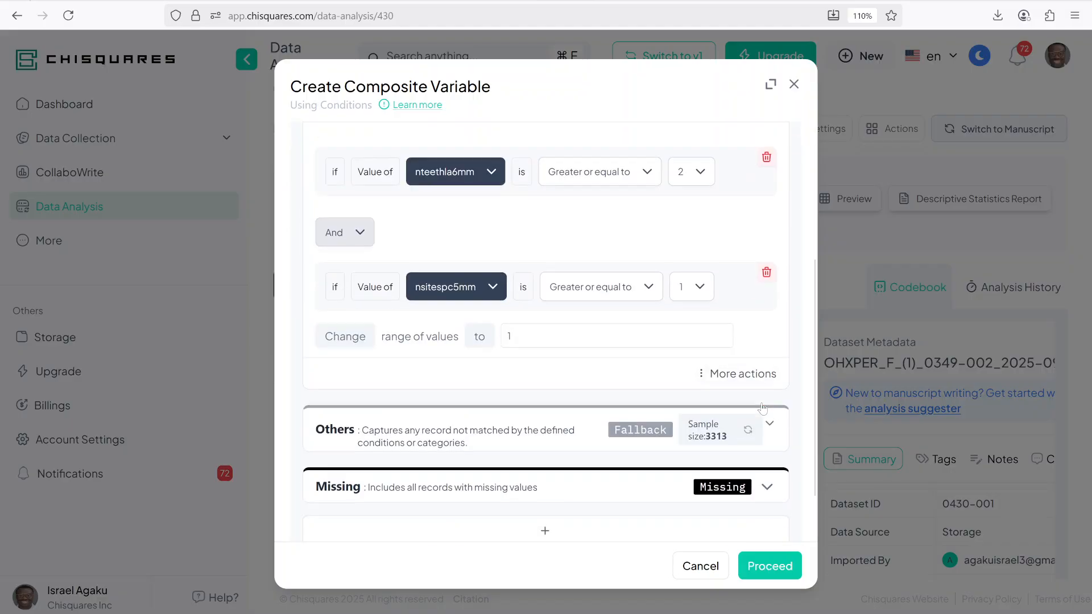
Step: Name the new composite variable severe_period and proceed to create it
click(443, 526)
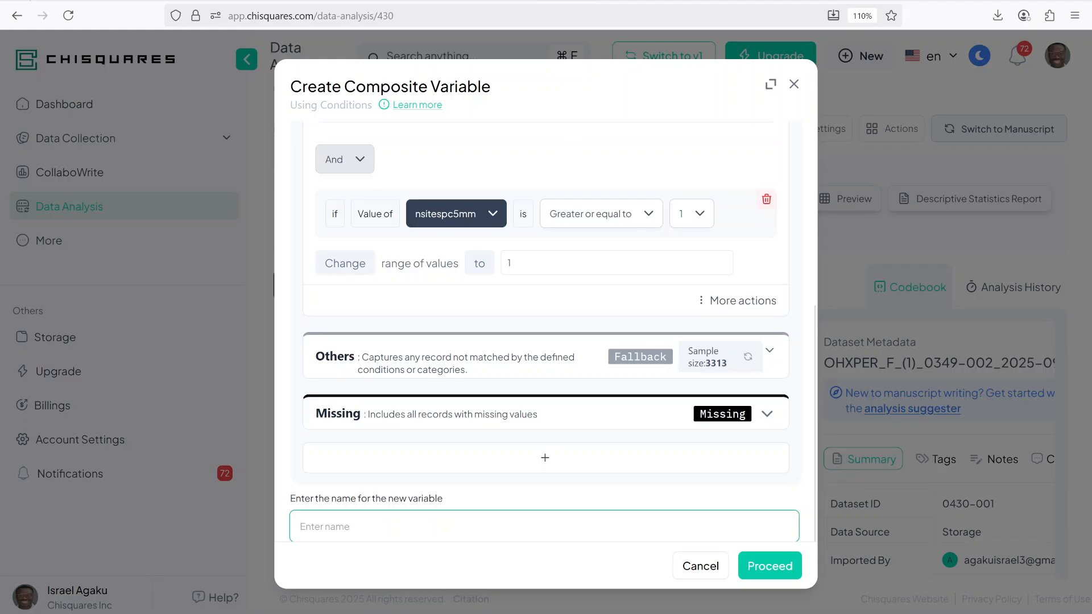
text(severe_)
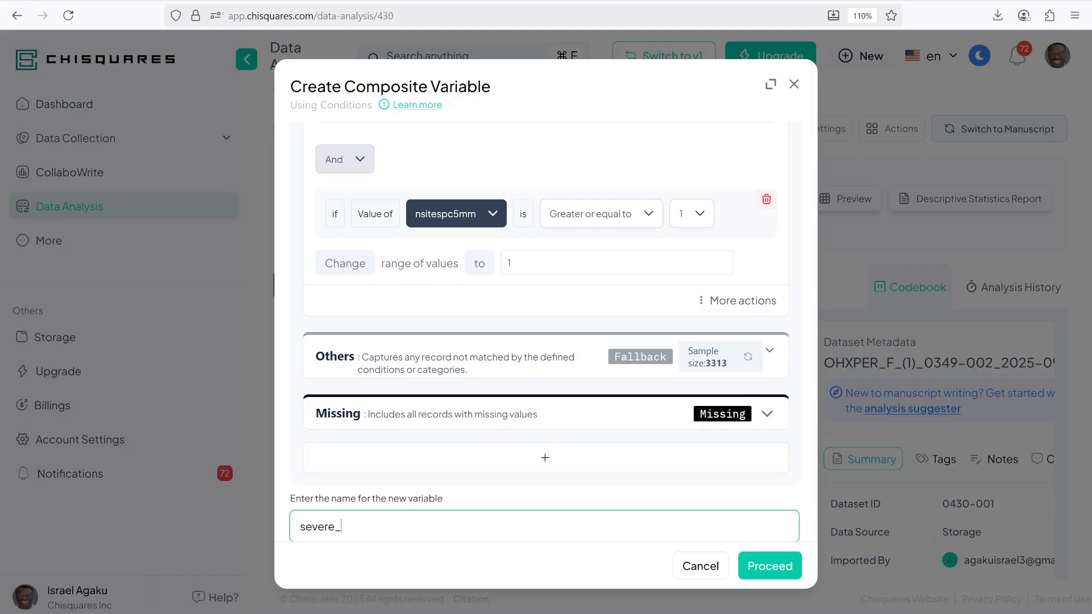
text(period)
click(772, 564)
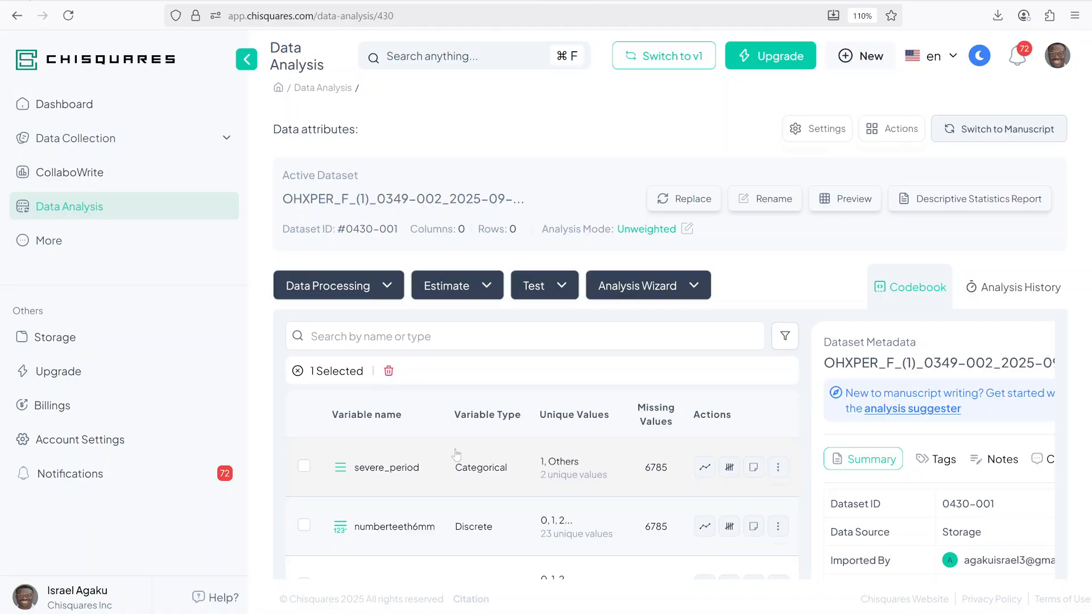
Step: Open Create Composite Variable using conditions again
click(297, 371)
click(338, 284)
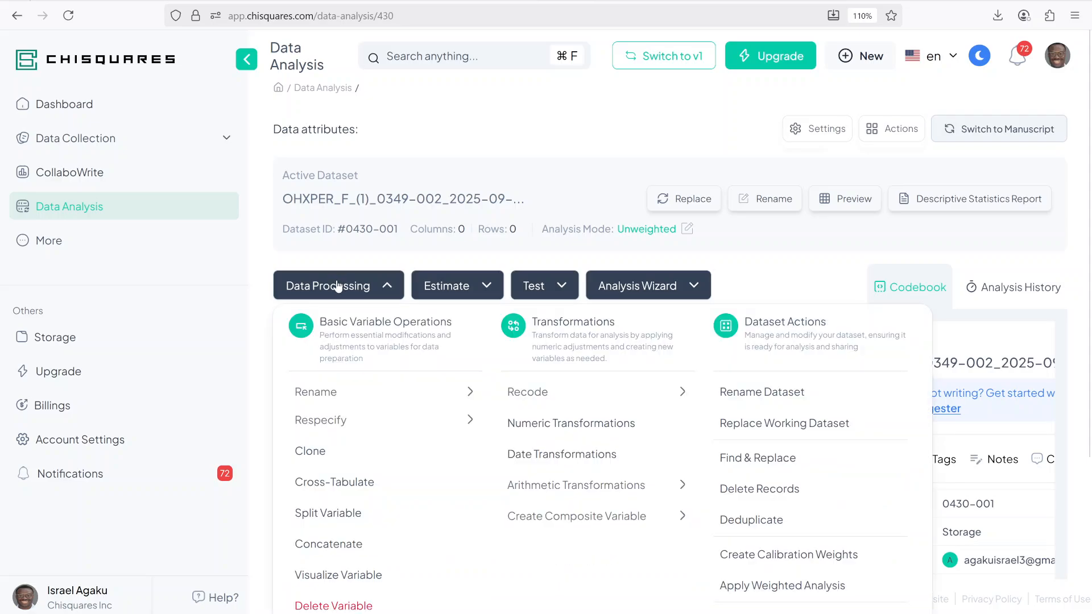
click(573, 520)
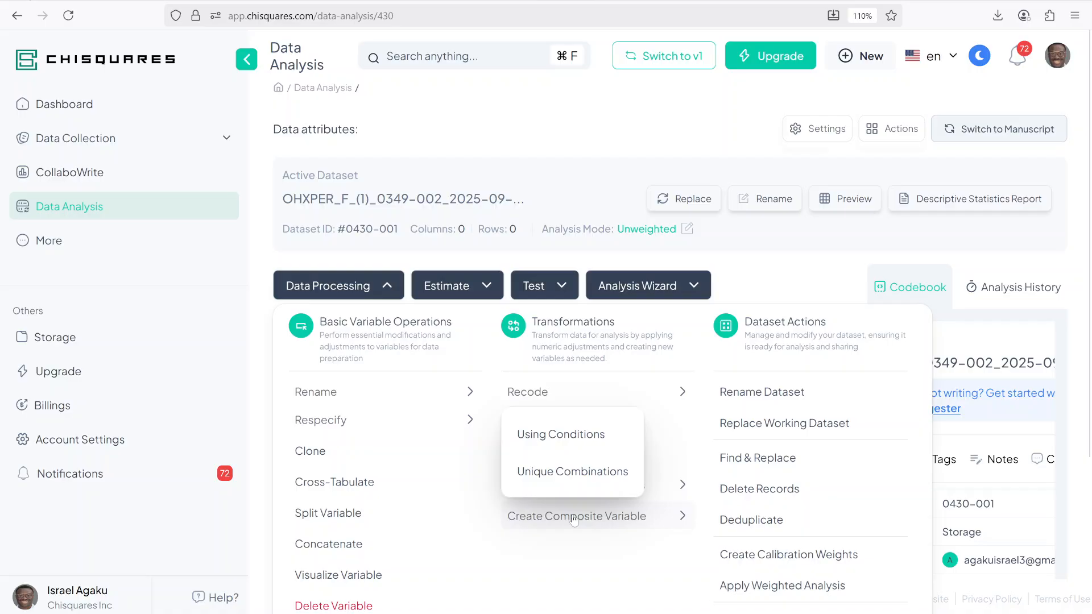
click(579, 437)
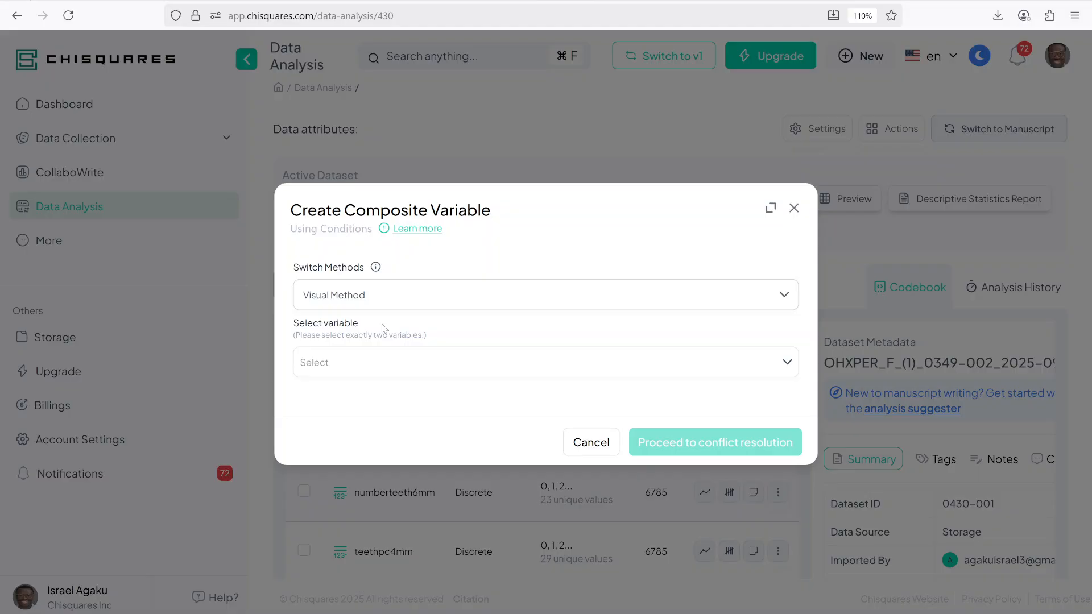
Step: Select teethla4mm and teethpc5mm as the two variables to combine
click(353, 366)
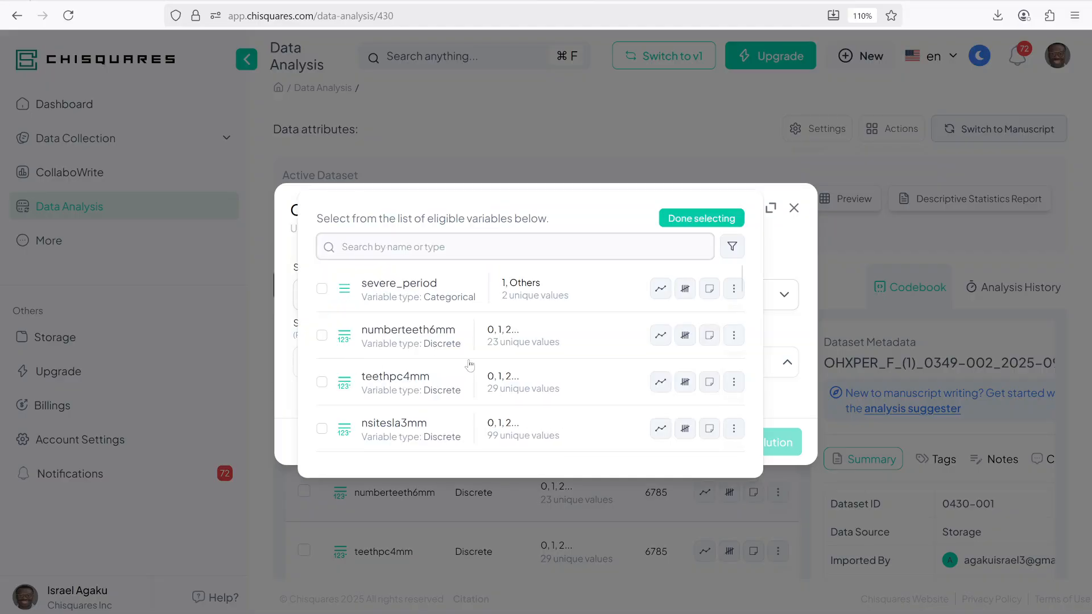
scroll(470, 365, down, 4)
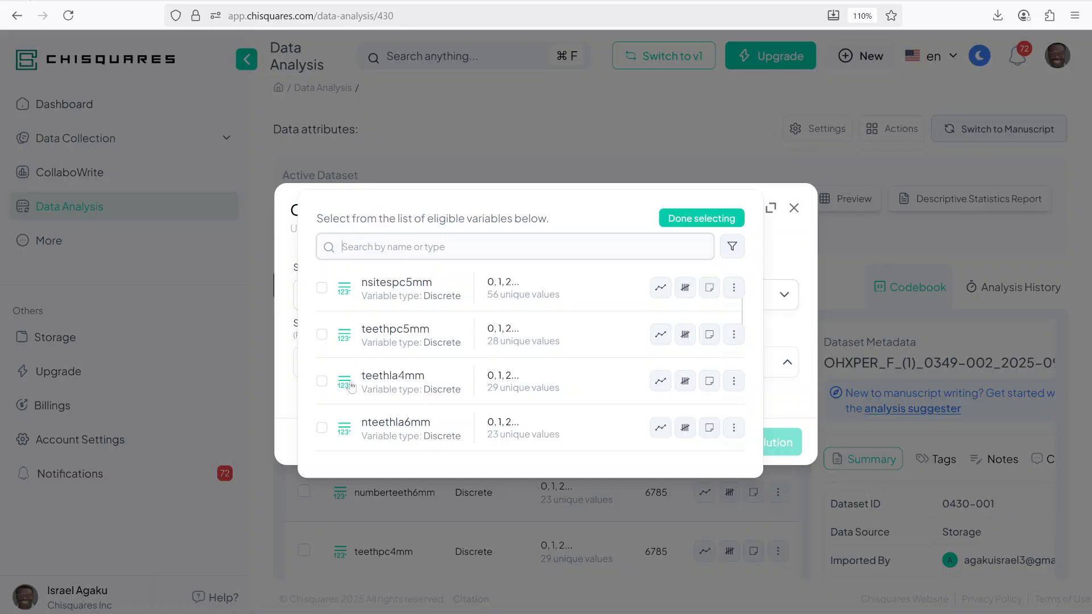
click(322, 382)
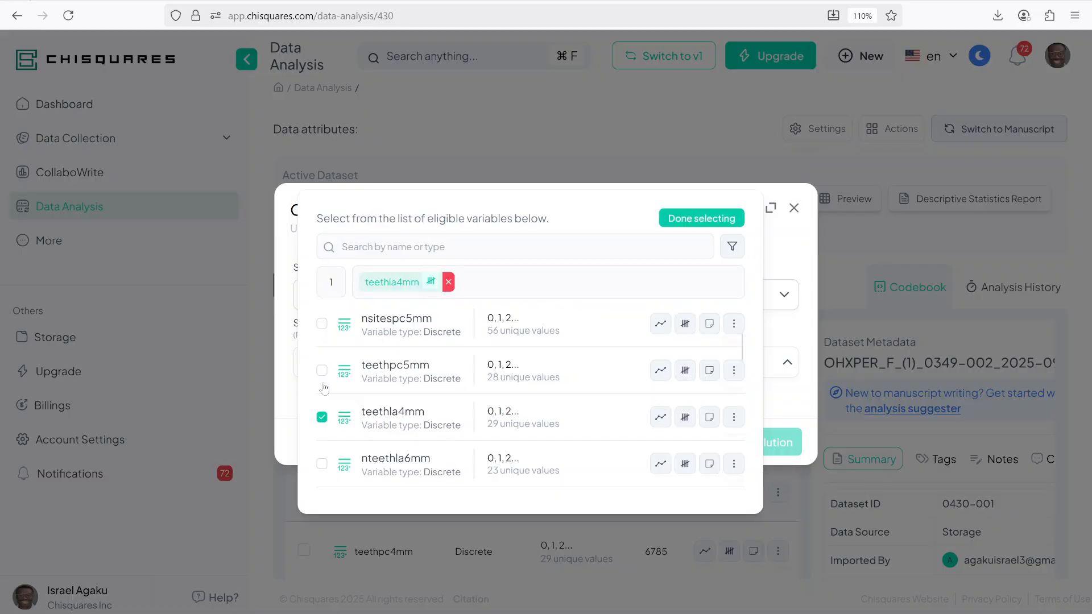
click(381, 372)
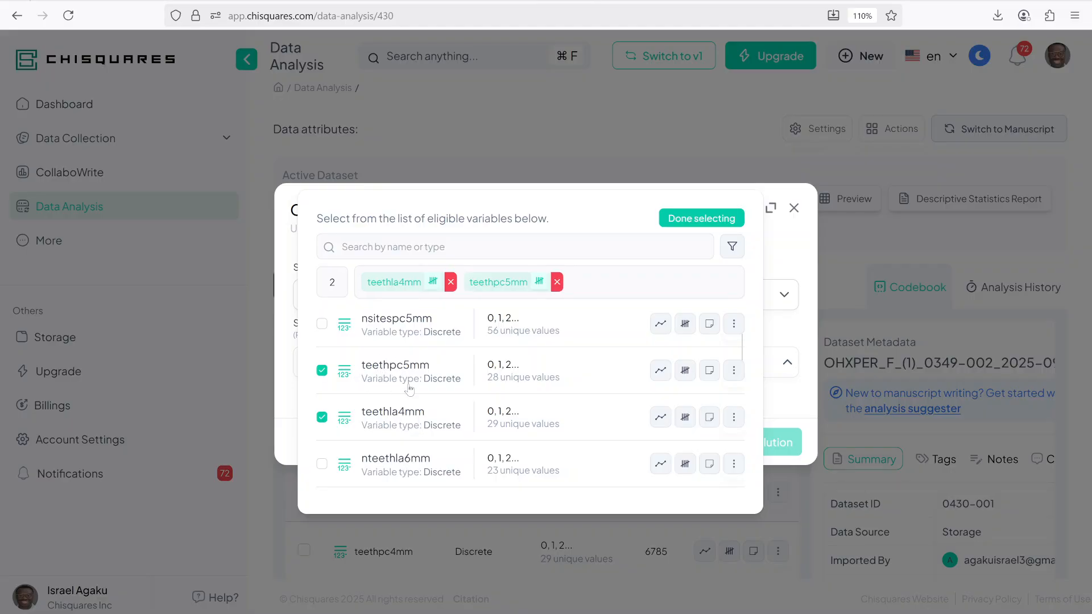
click(712, 223)
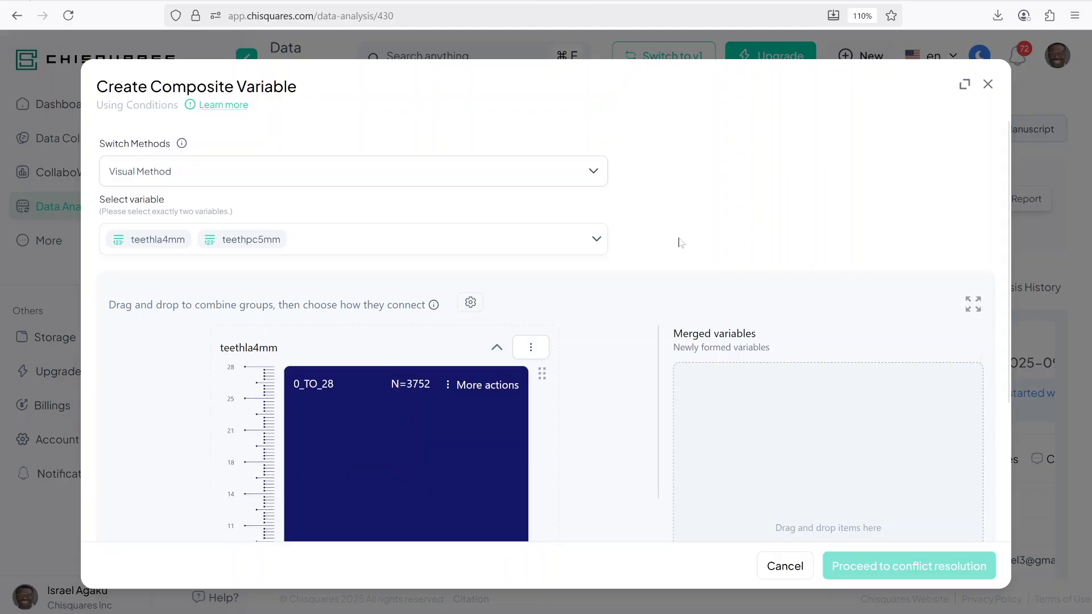
Step: Split both teethla4mm and teethpc5mm at a cut value of 2 teeth
click(972, 304)
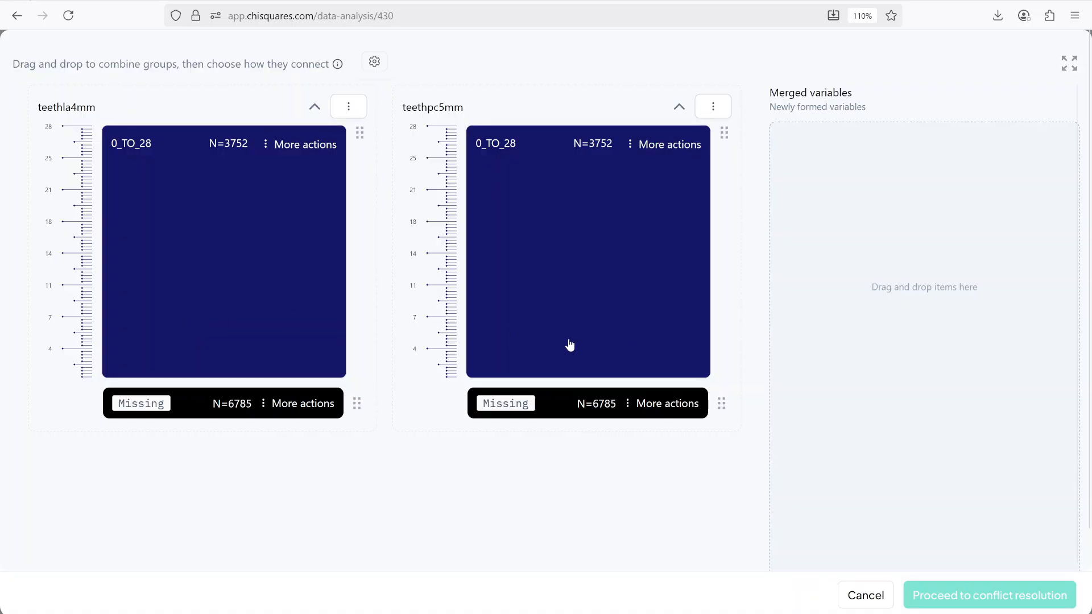
click(124, 371)
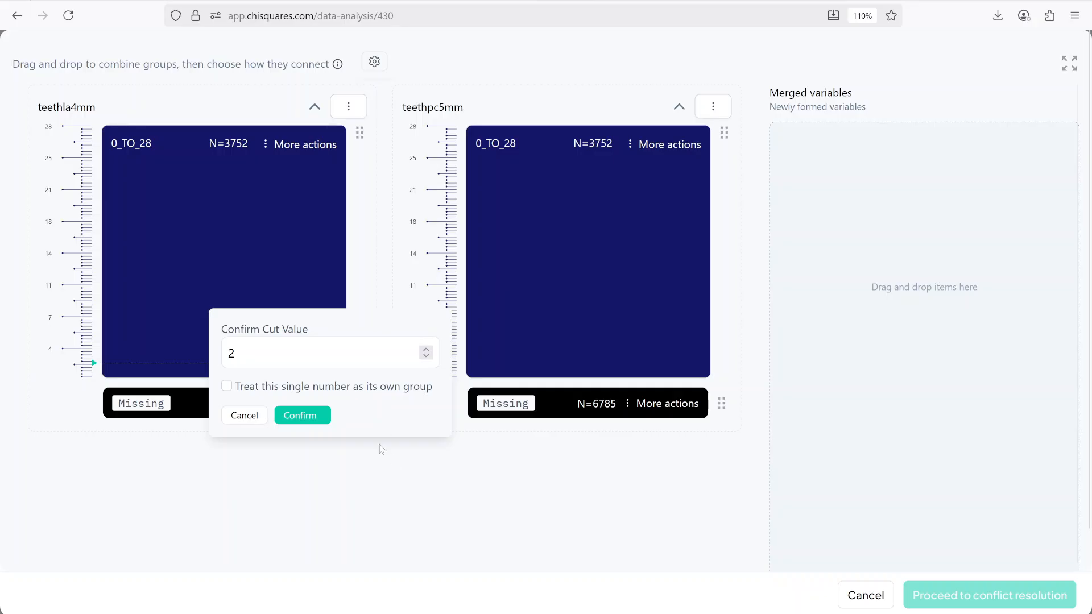
click(311, 417)
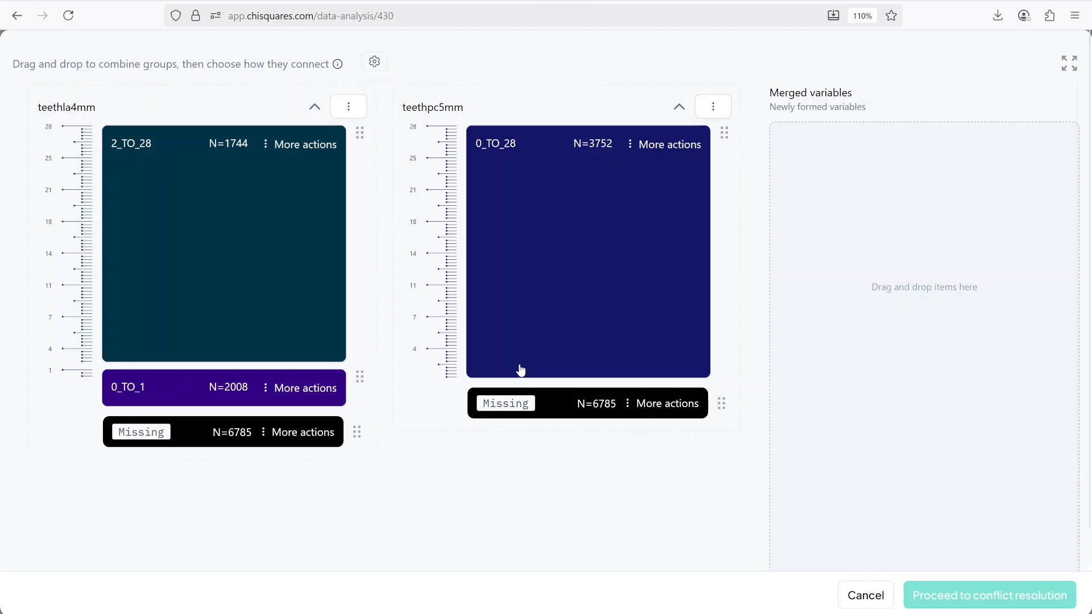
click(519, 370)
click(669, 417)
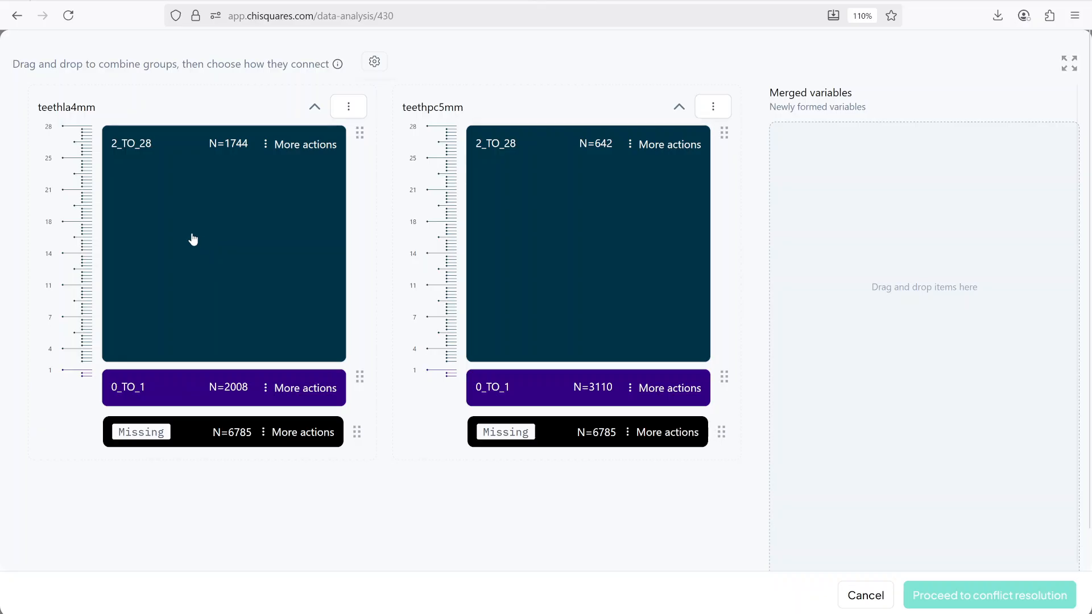
Step: Combine the two 2_TO_28 groups with OR and move the result into the merged variables
drag(190, 238, 550, 239)
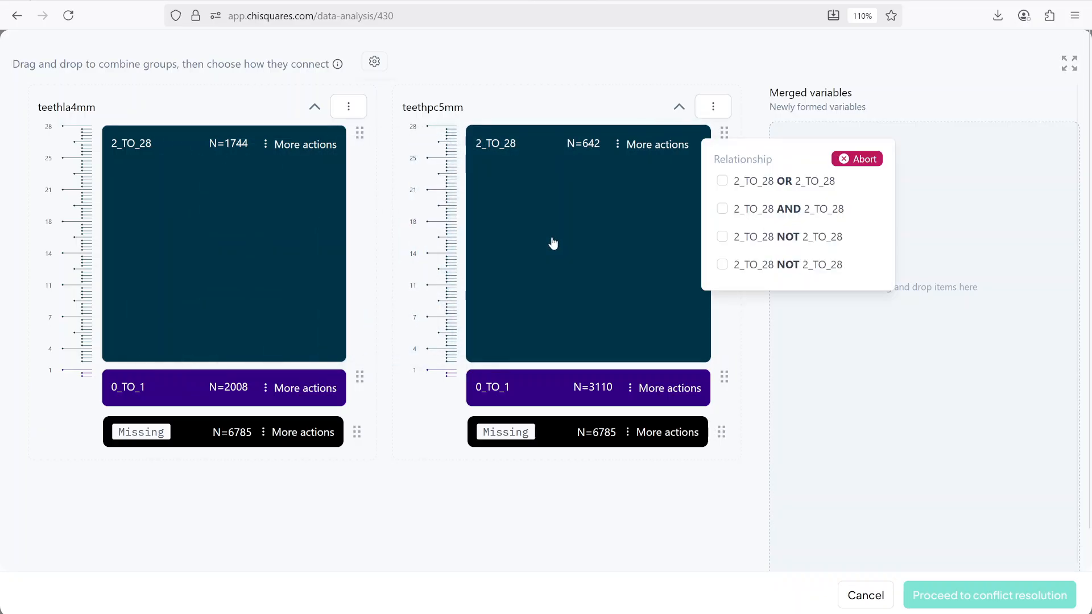
click(767, 181)
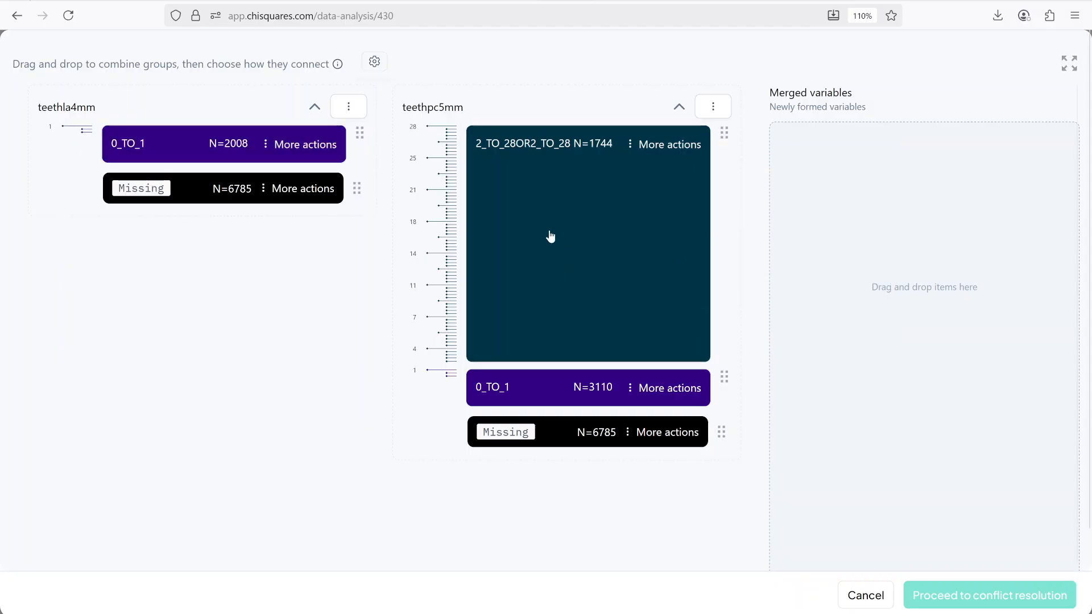
drag(550, 235, 871, 232)
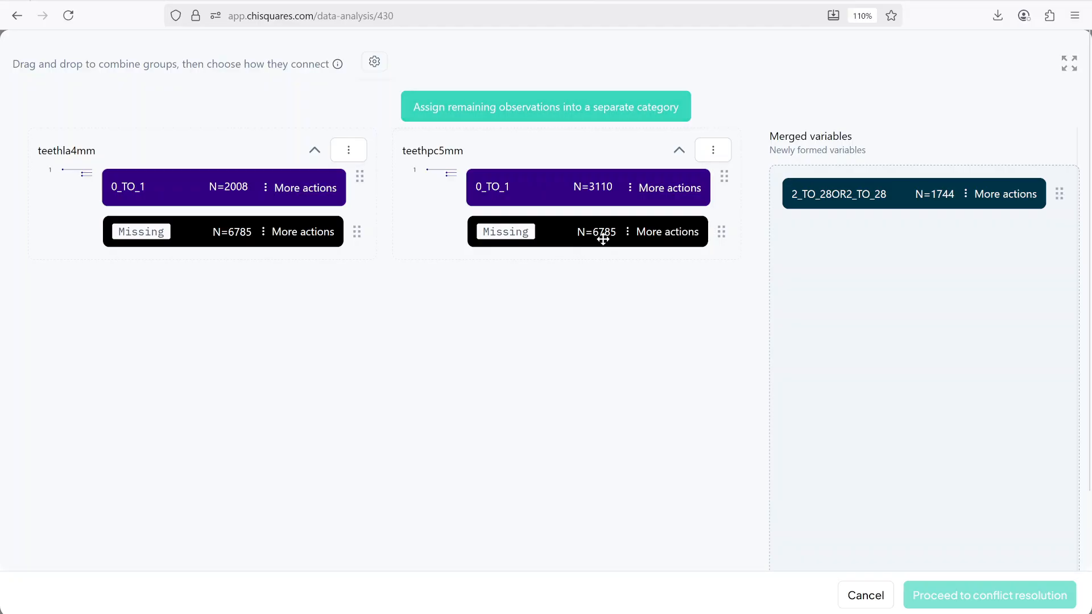
Step: Move both variables' Missing groups into the merged variables
drag(603, 238, 867, 253)
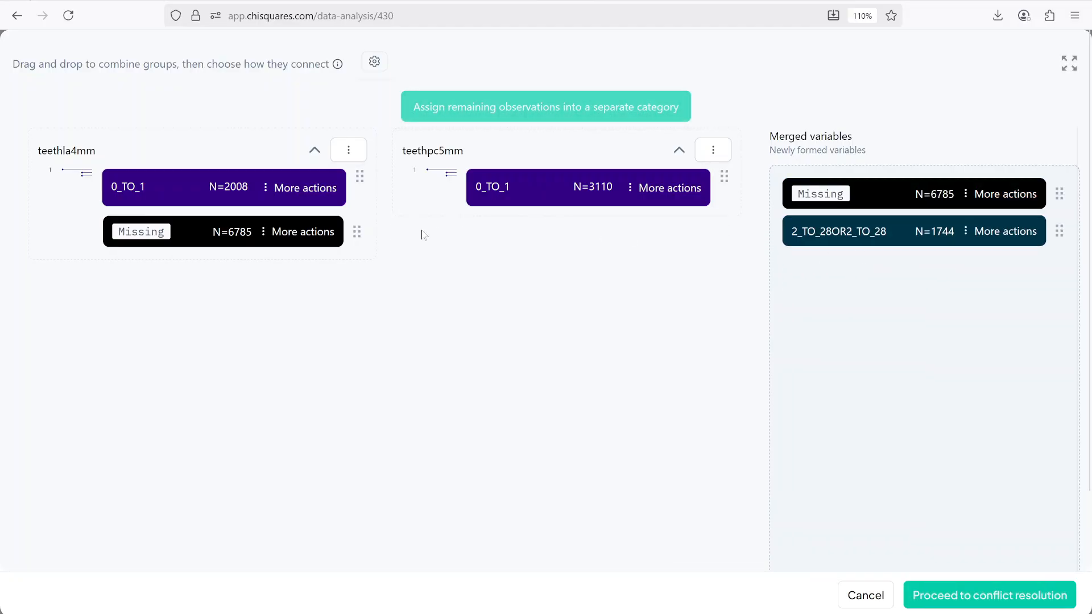
click(315, 242)
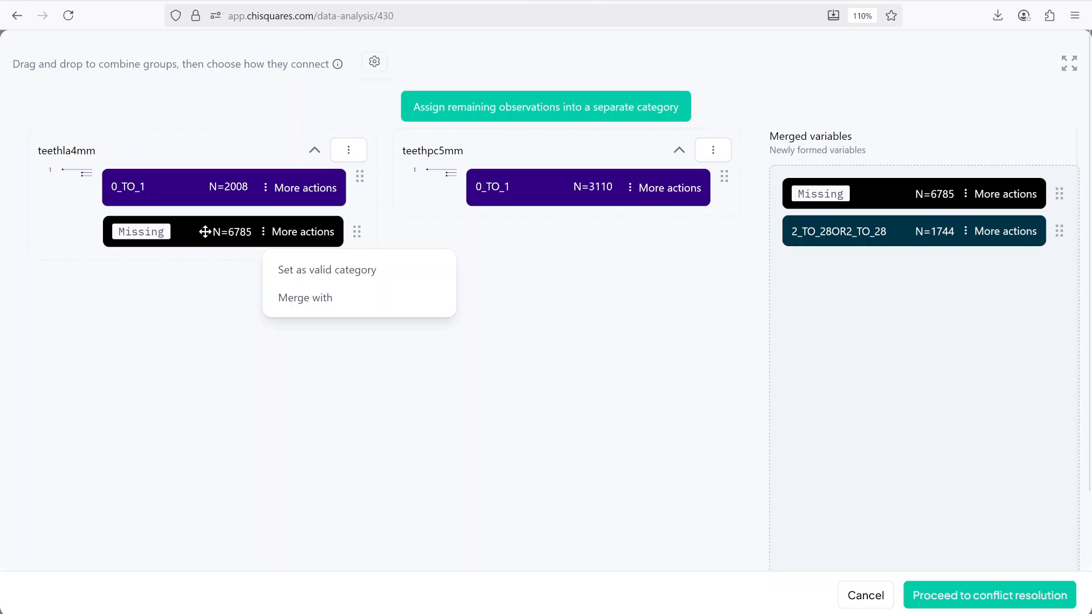
drag(205, 232, 779, 196)
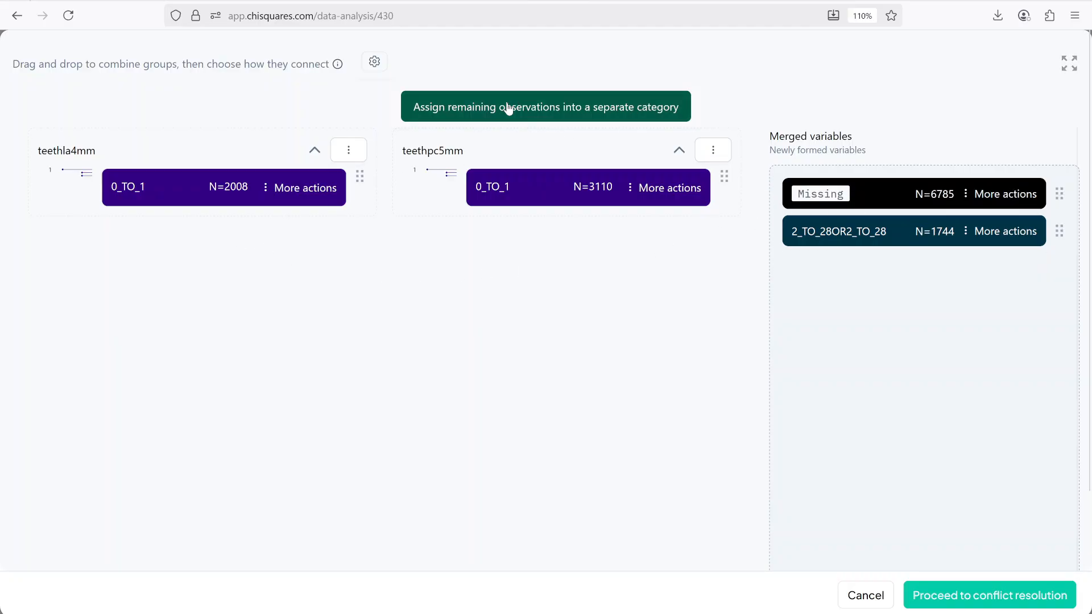
Step: Assign the remaining observations to a separate fallback category, including missing
click(488, 109)
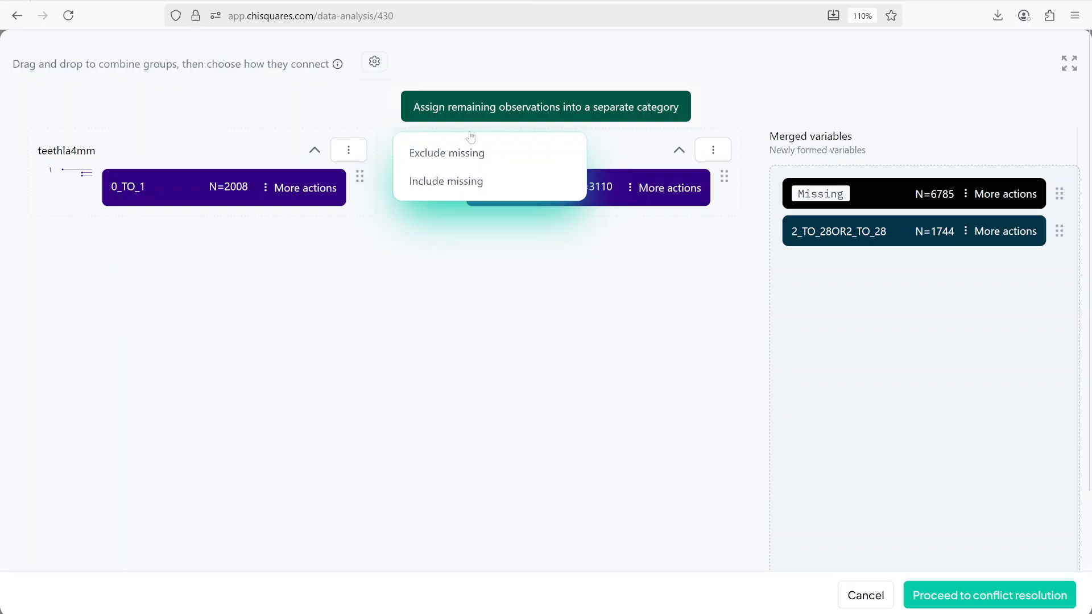
click(466, 182)
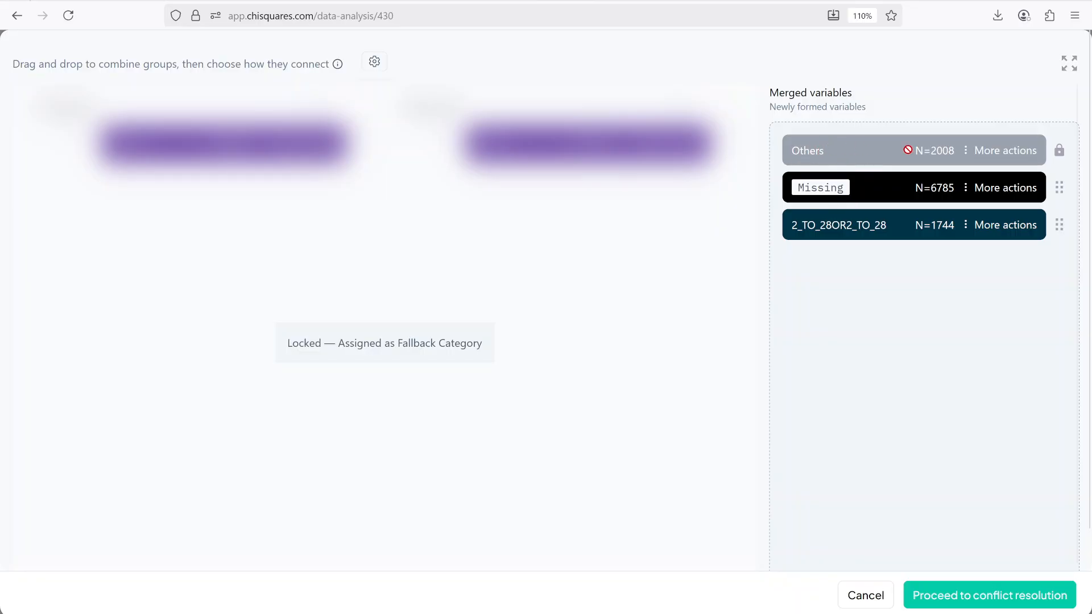
Step: Relabel the merged 2_TO_28OR2_TO_28 group as 1
click(1011, 227)
click(939, 291)
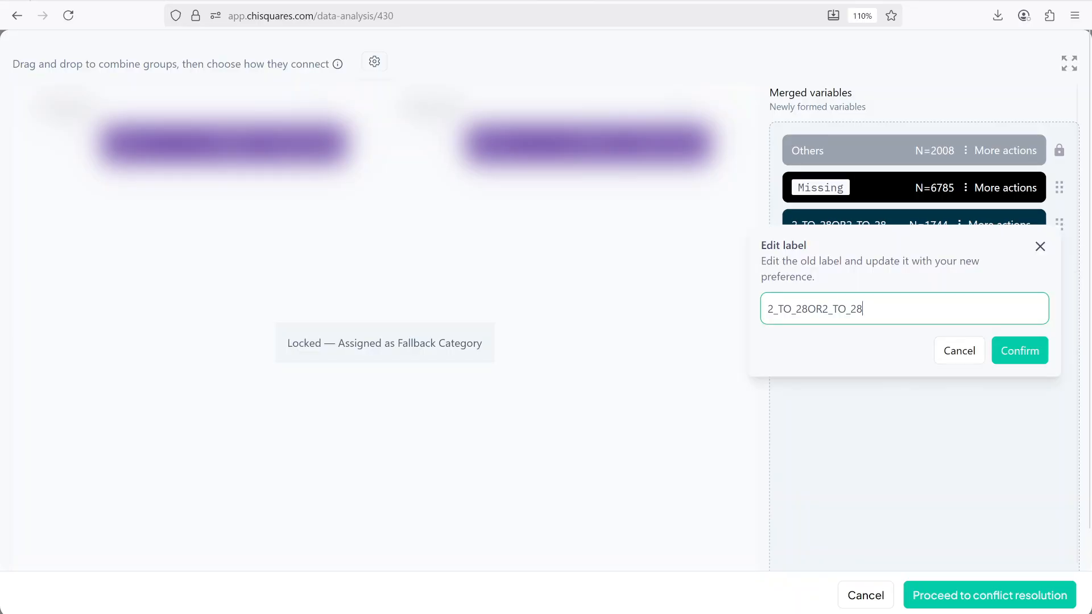
key(ctrl+a)
text(1)
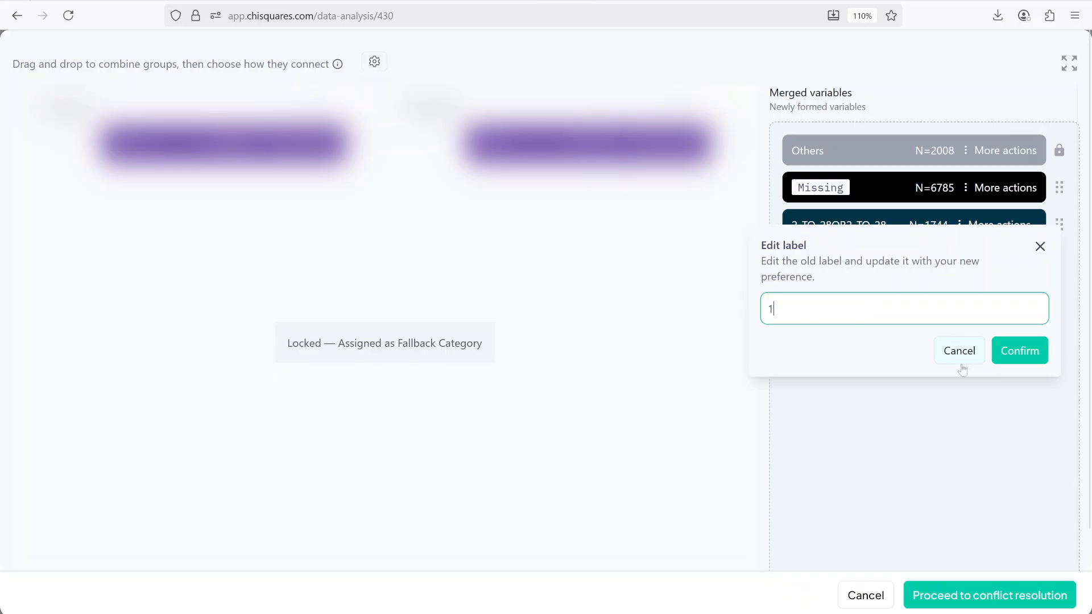
click(1021, 353)
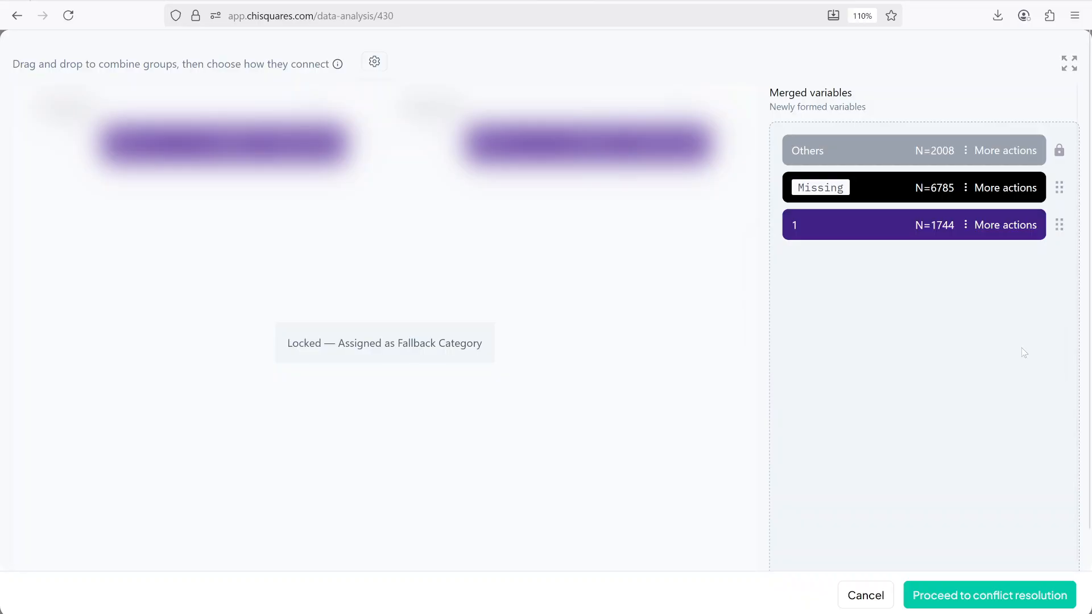
Step: Relabel the Others fallback group as 0
click(1012, 153)
click(934, 221)
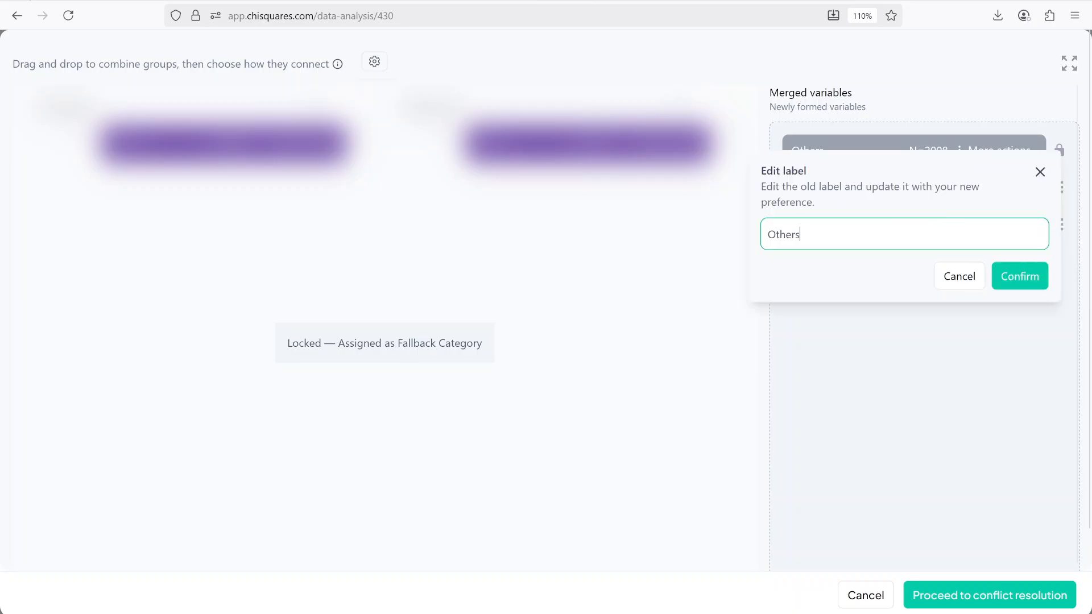
key(ctrl+a)
text(0)
click(1016, 277)
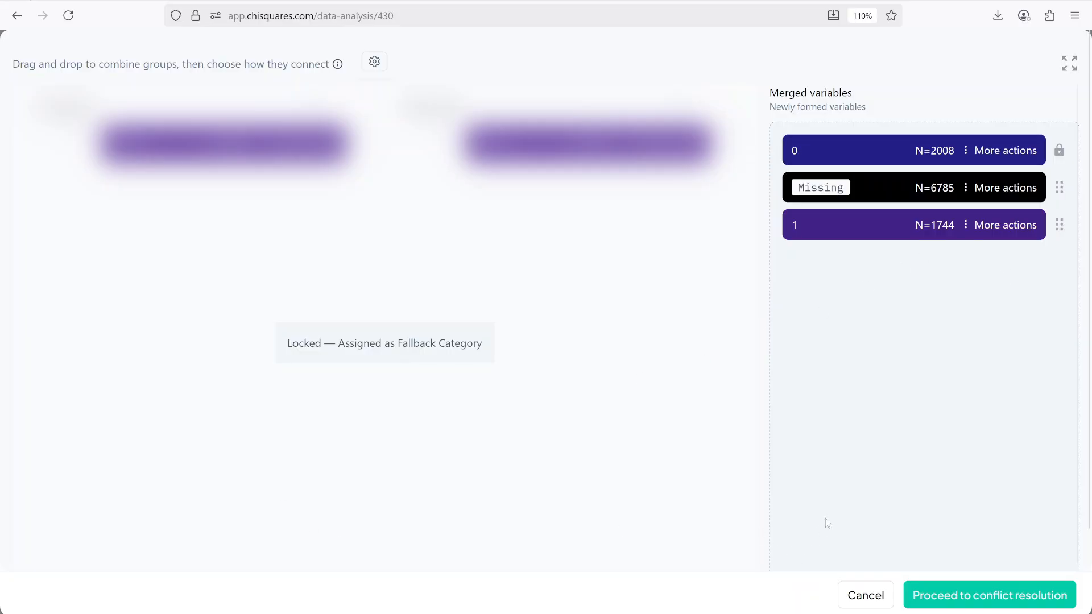
Step: Name the new composite variable moderate_perio and proceed to create it
scroll(827, 523, down, 1)
scroll(683, 483, down, 1)
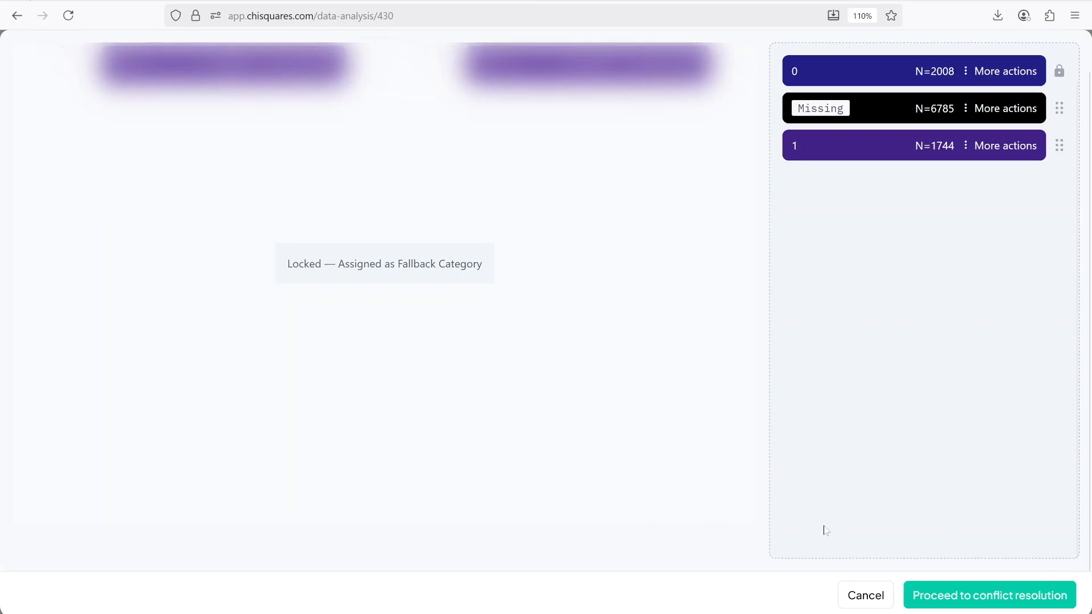
click(958, 592)
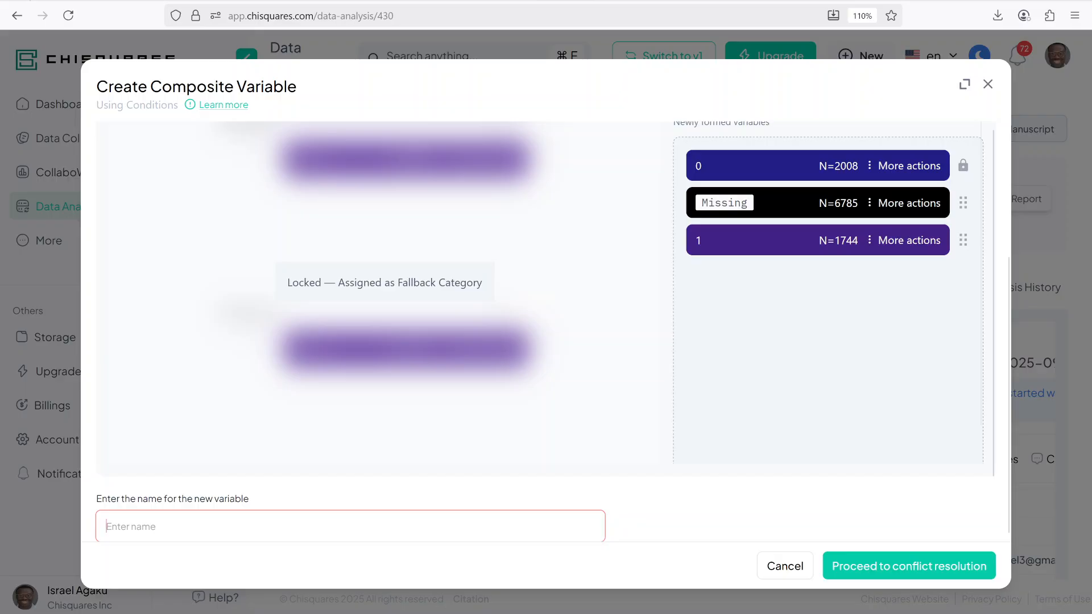
text(modera)
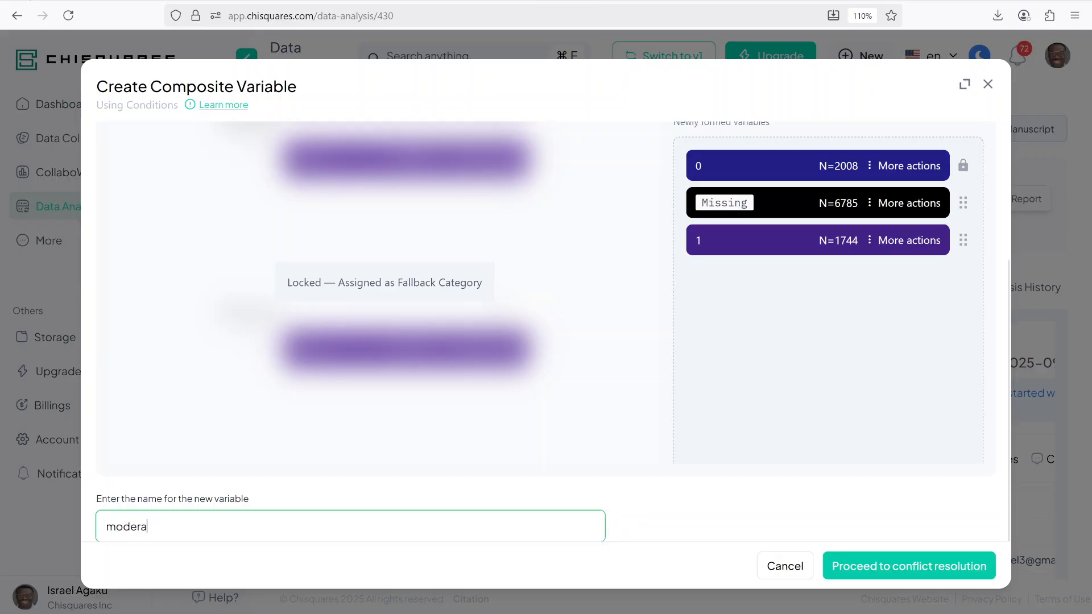
text(te_perio)
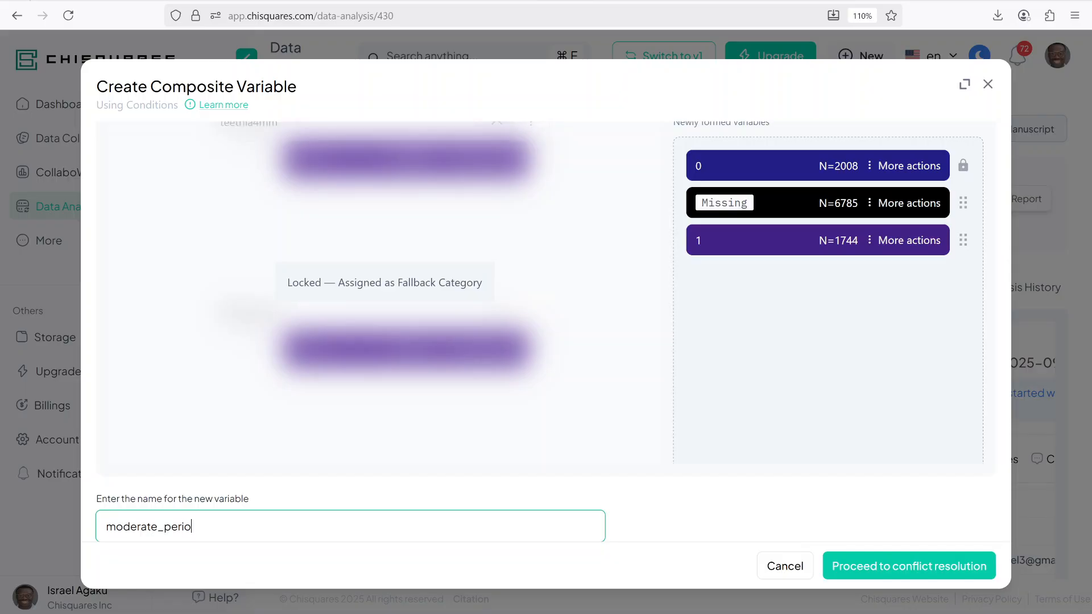
click(871, 565)
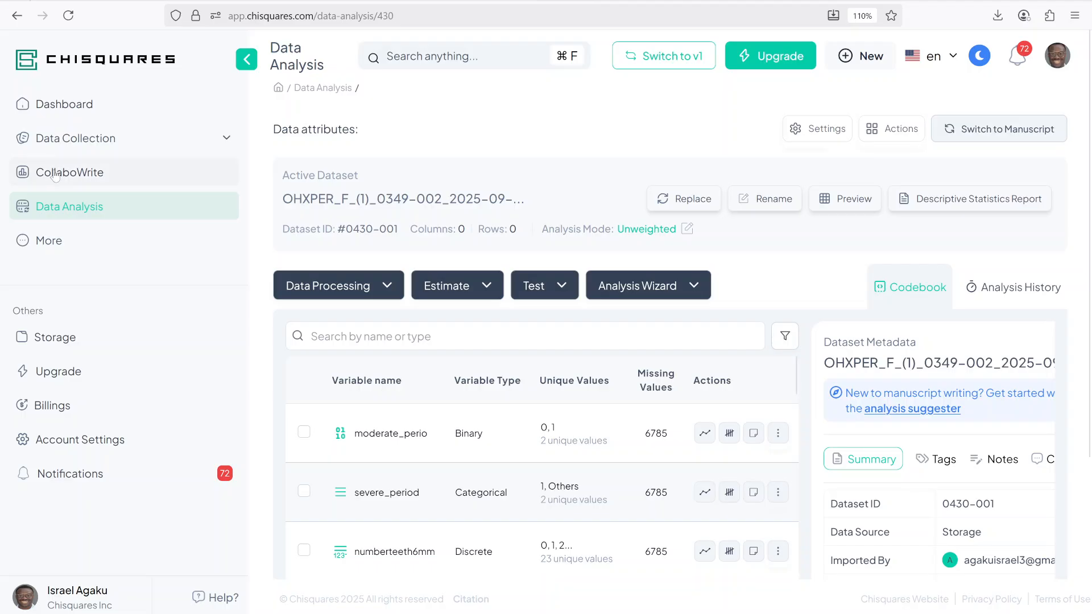
Step: Start find and replace on moderate_perio restricted to a subset defined by the severe_period variable
click(336, 287)
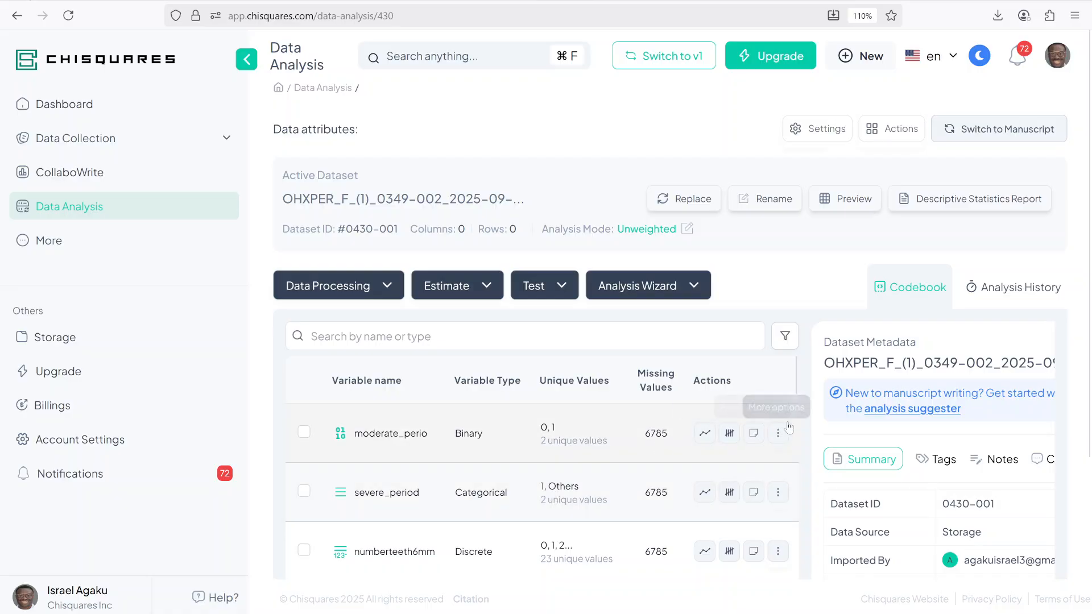
click(777, 436)
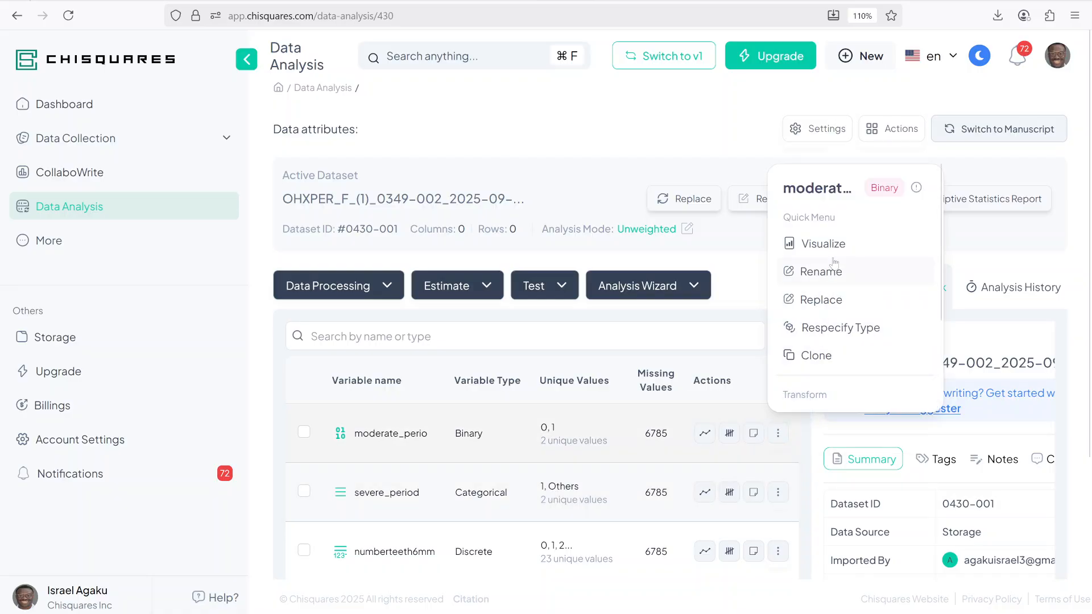
click(826, 298)
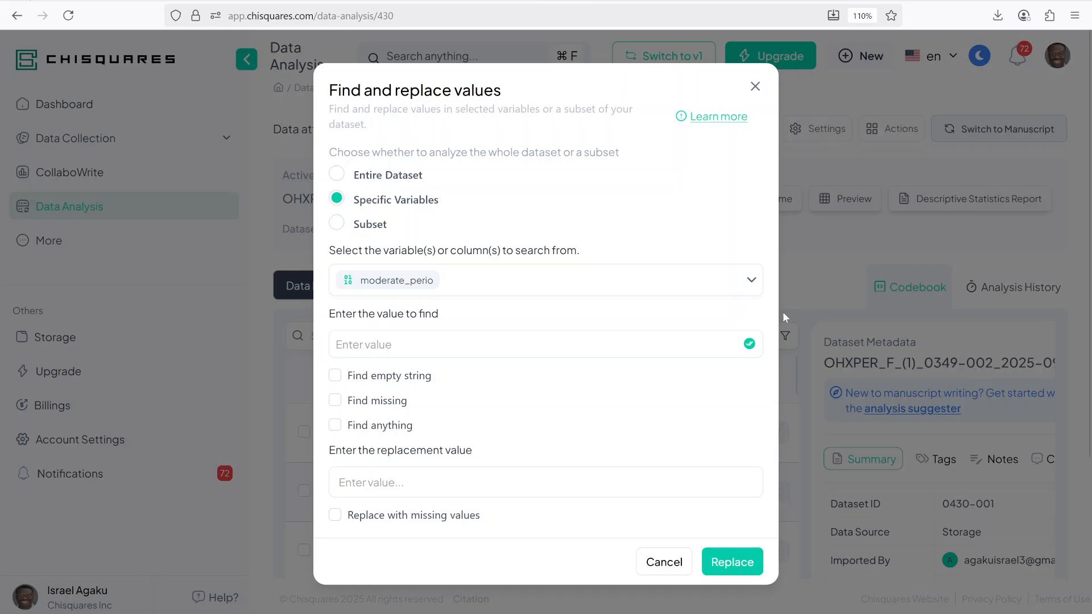
click(364, 224)
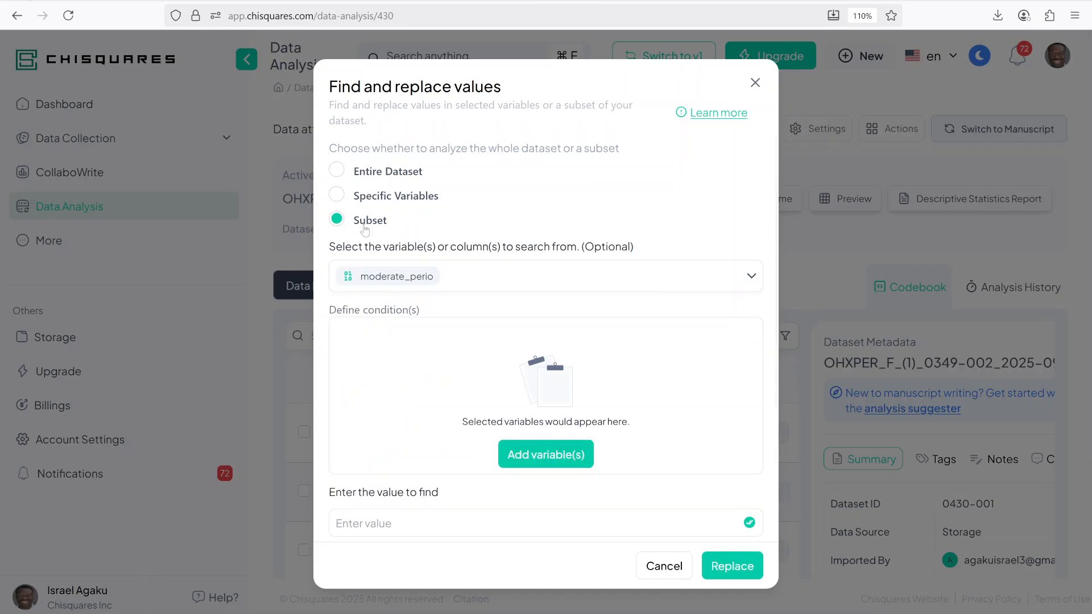
click(532, 464)
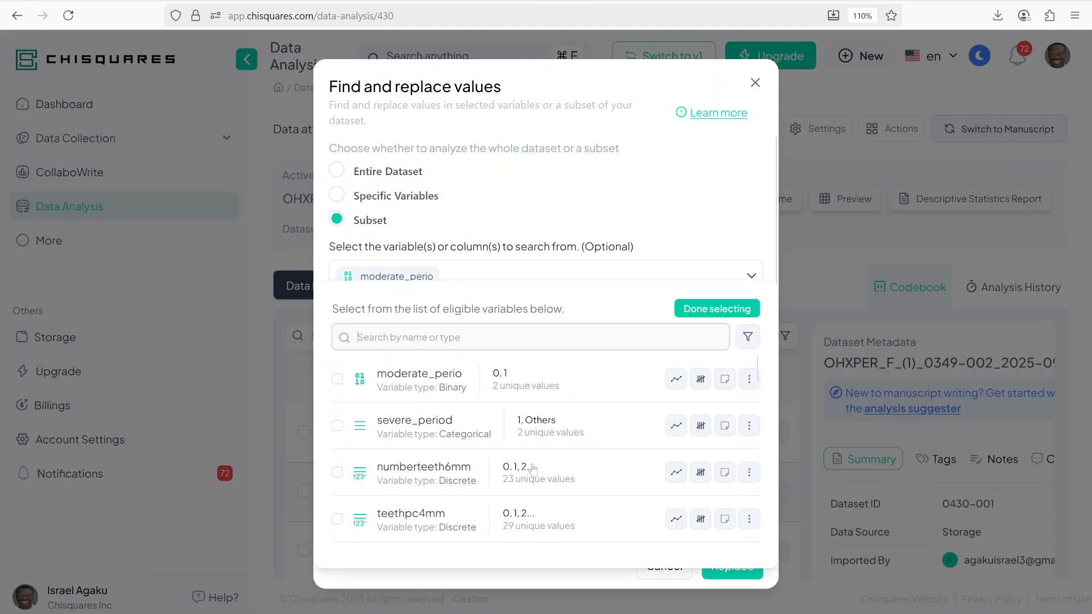
scroll(415, 426, down, 2)
scroll(413, 426, up, 2)
click(412, 427)
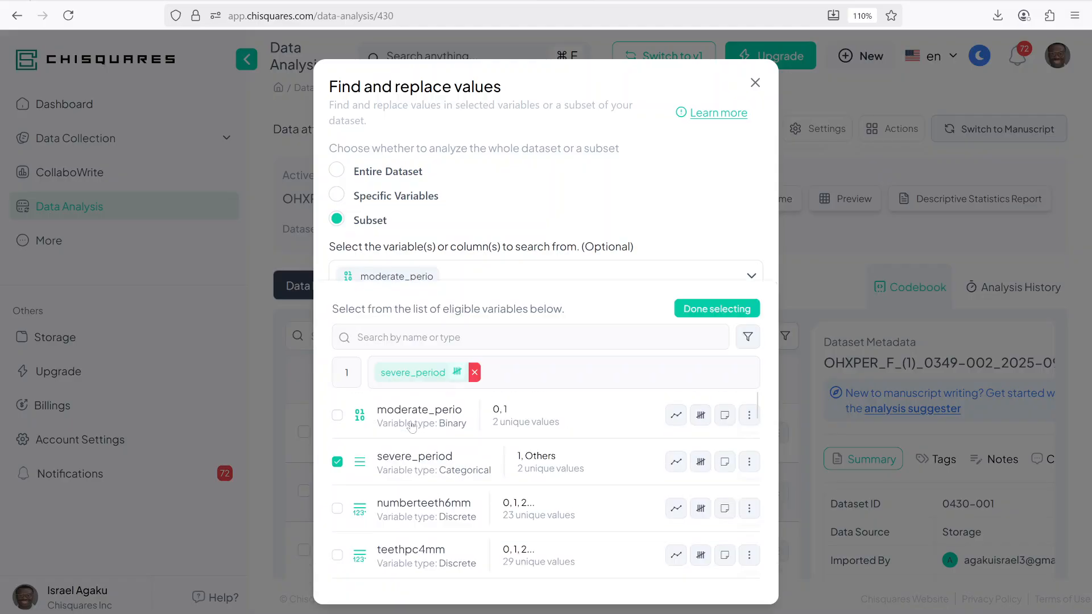
click(715, 310)
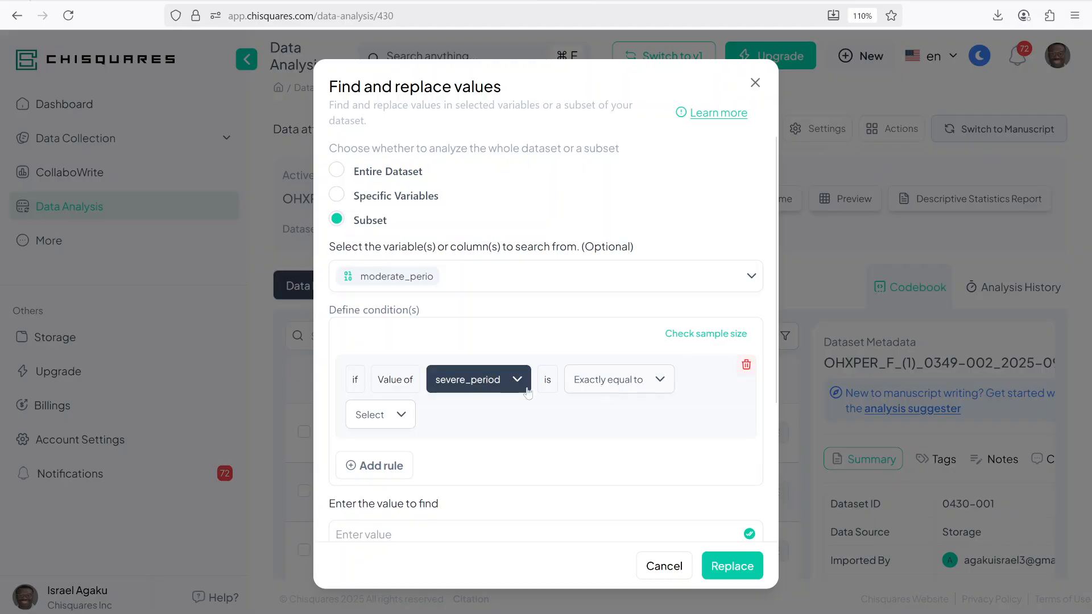
Step: Set the subset condition so severe_period is exactly equal to 1
click(393, 414)
click(371, 458)
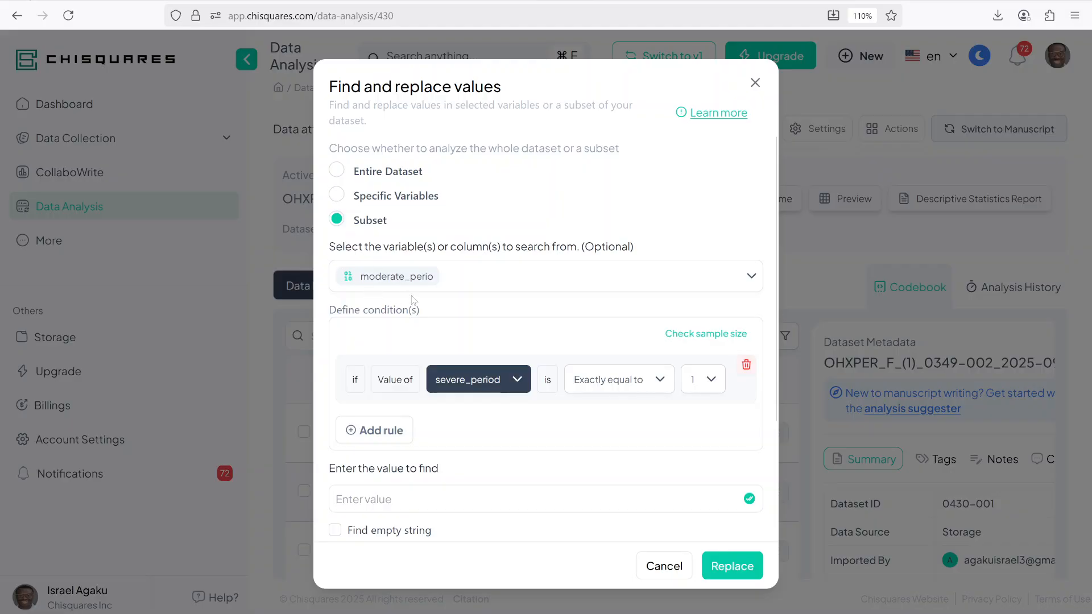
scroll(413, 300, down, 2)
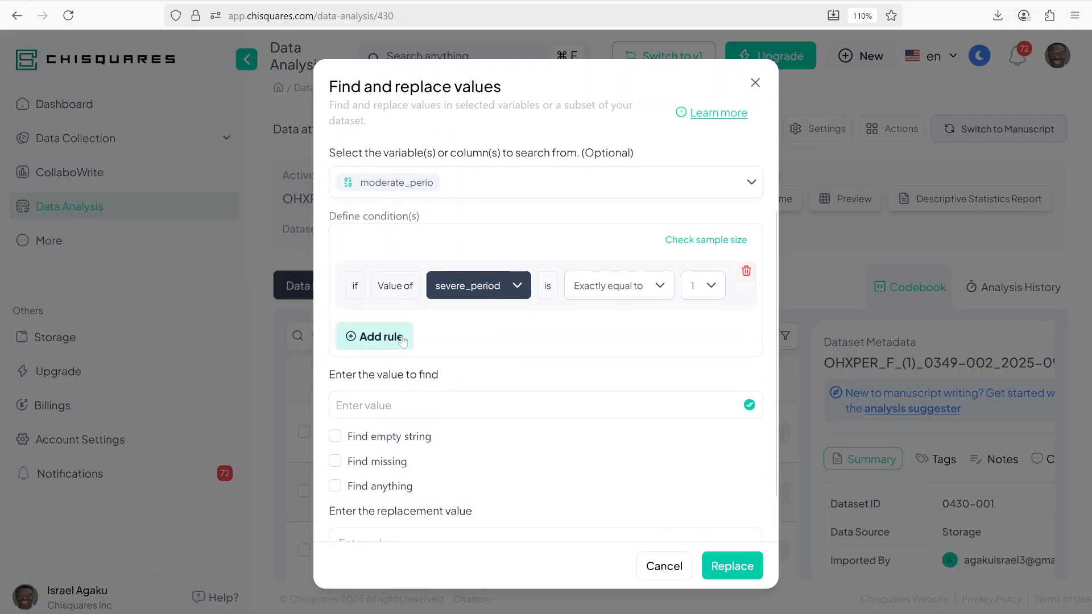
scroll(446, 383, up, 2)
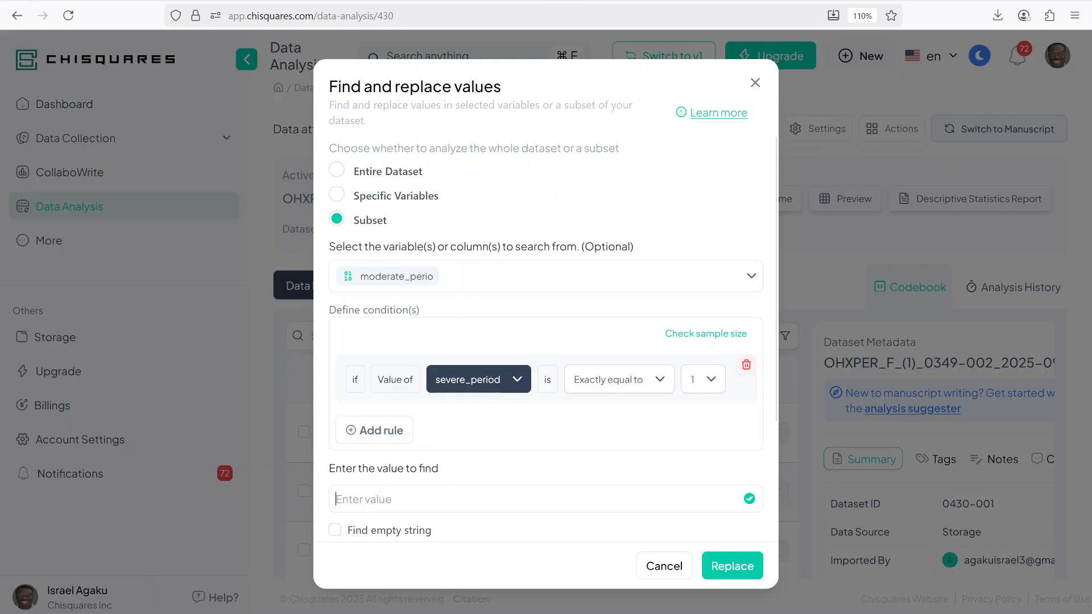
Step: Replace the value 1 with 0 in moderate_perio for that subset
text(1)
scroll(481, 312, down, 3)
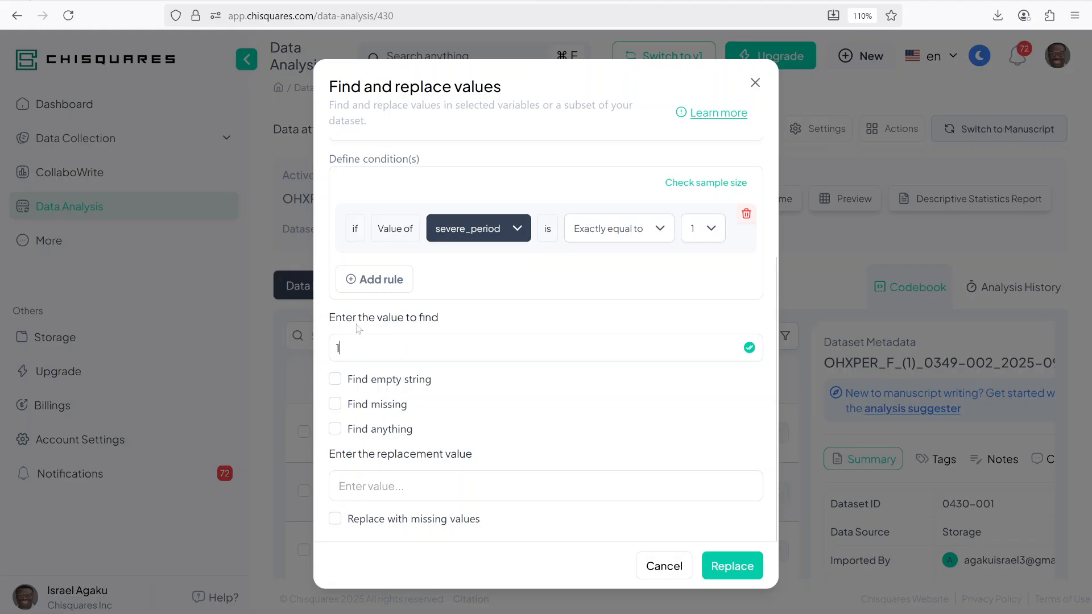
click(435, 484)
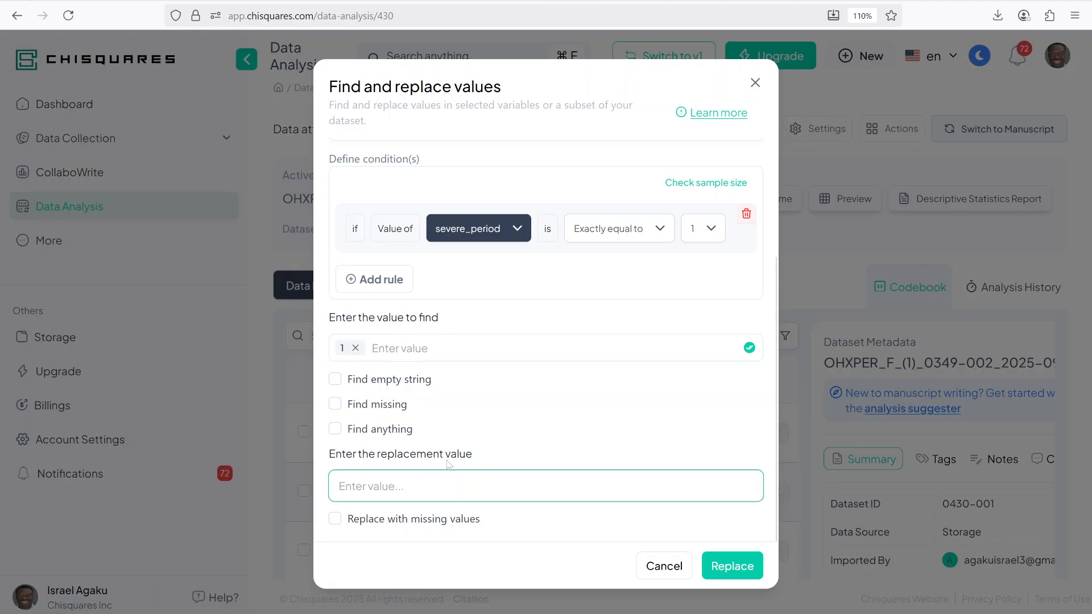
text(0)
click(743, 567)
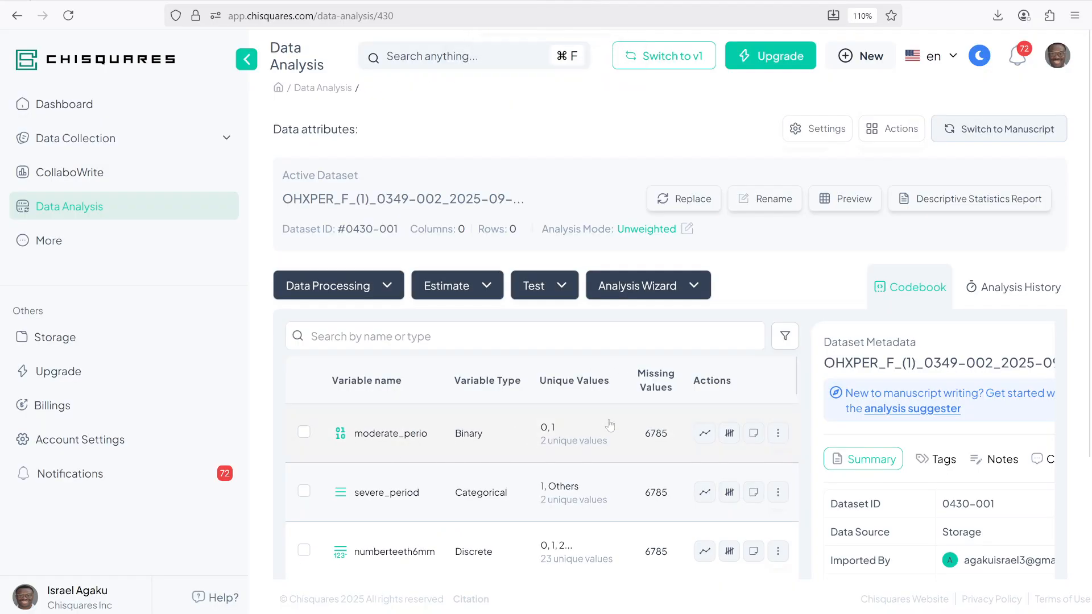
Step: Inspect the value distribution of the moderate_perio variable
click(730, 438)
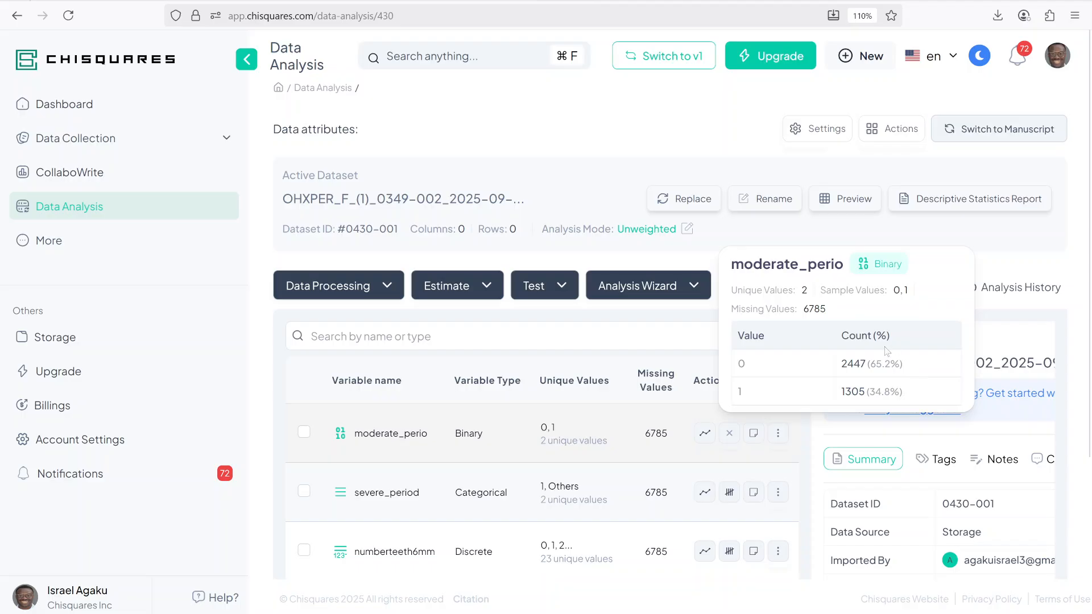
click(566, 171)
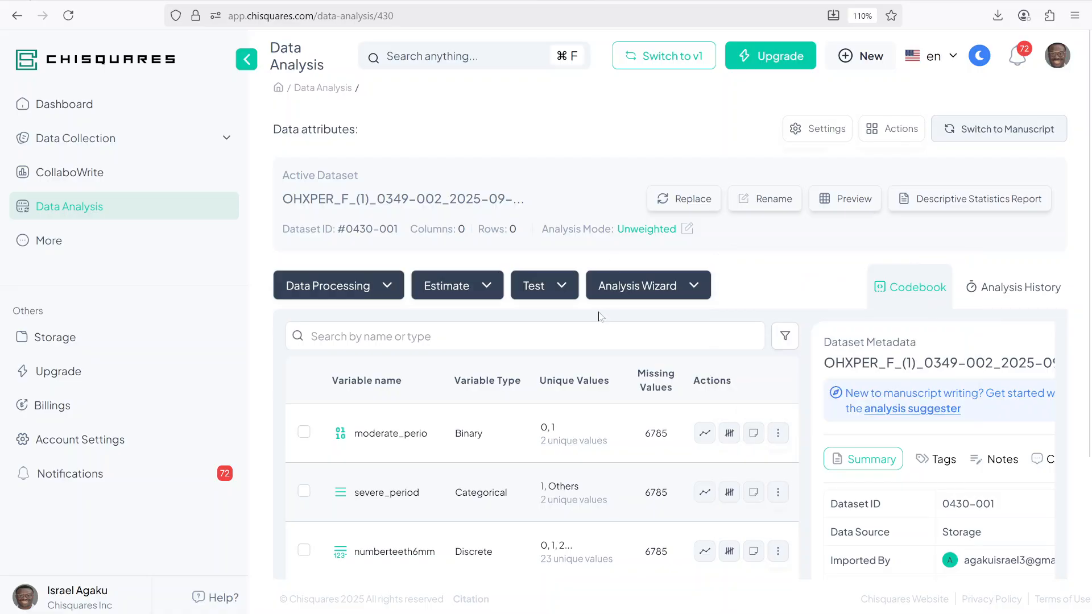
Step: Start a condition-based composite variable from nsitesla3mm, teethpc4mm, nsitespc5mm, moderate_perio and severe_period
click(345, 289)
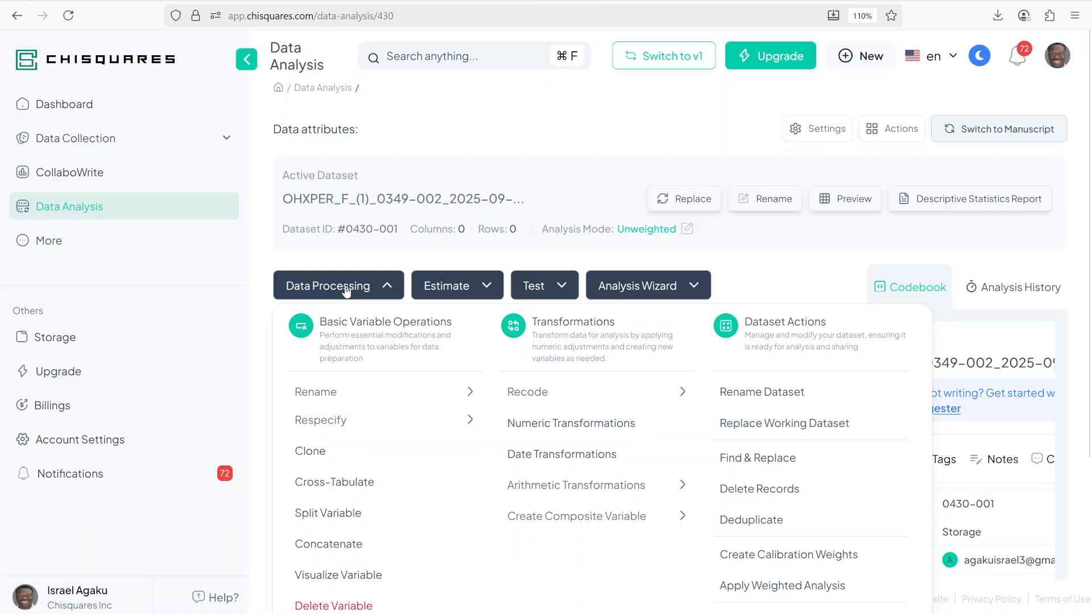
click(591, 520)
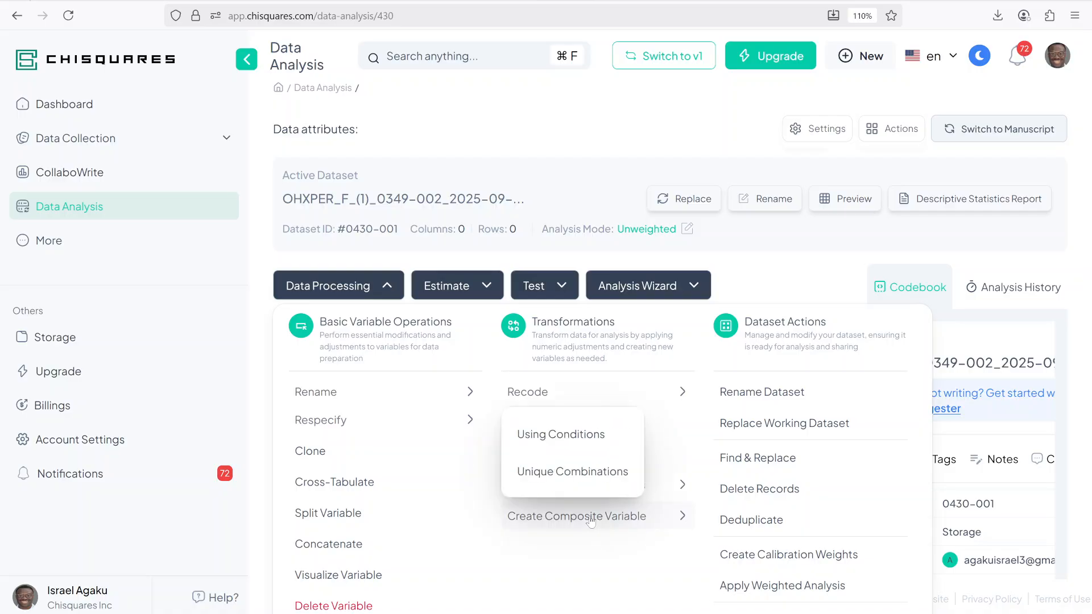
click(548, 433)
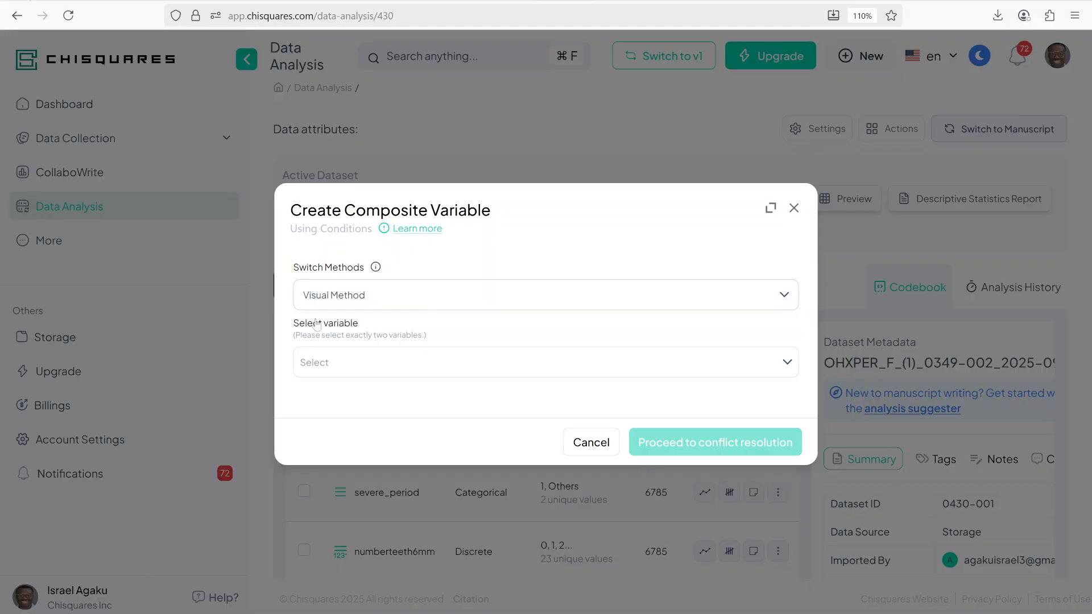
click(340, 371)
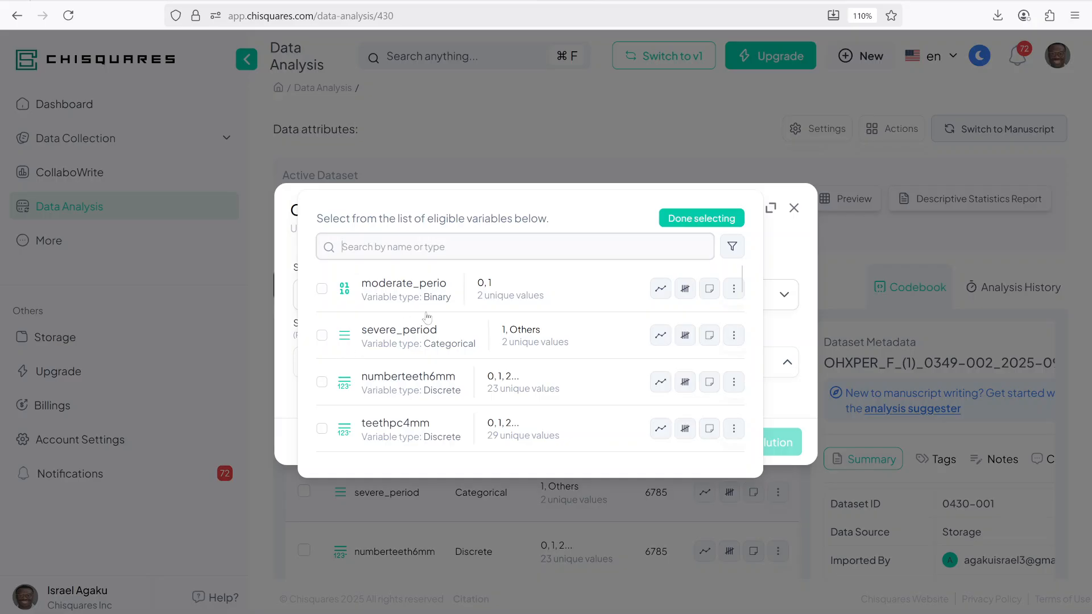
scroll(468, 330, down, 4)
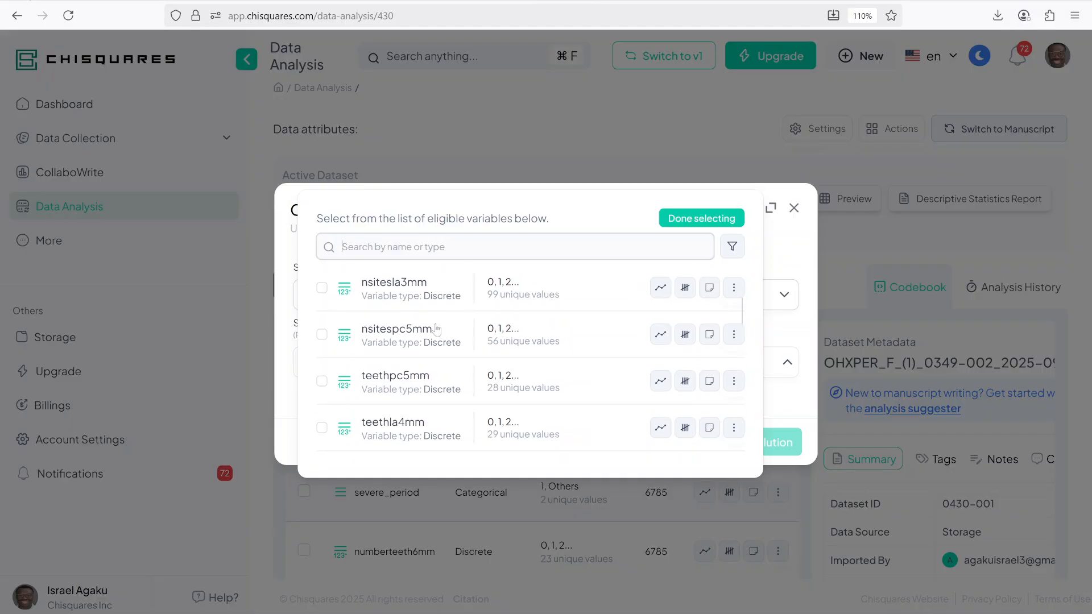
click(390, 293)
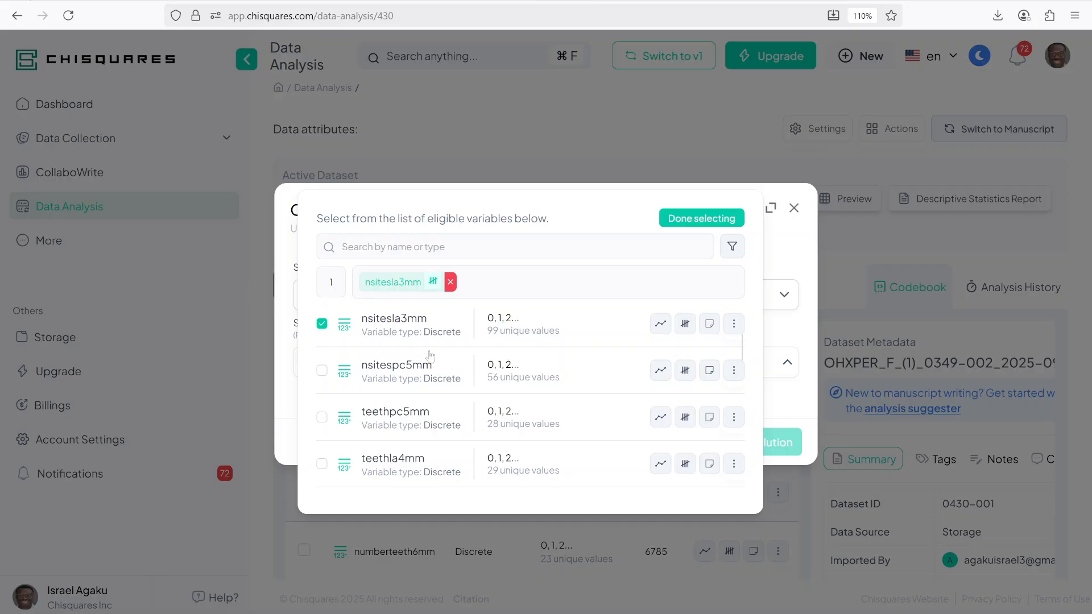
scroll(421, 398, up, 2)
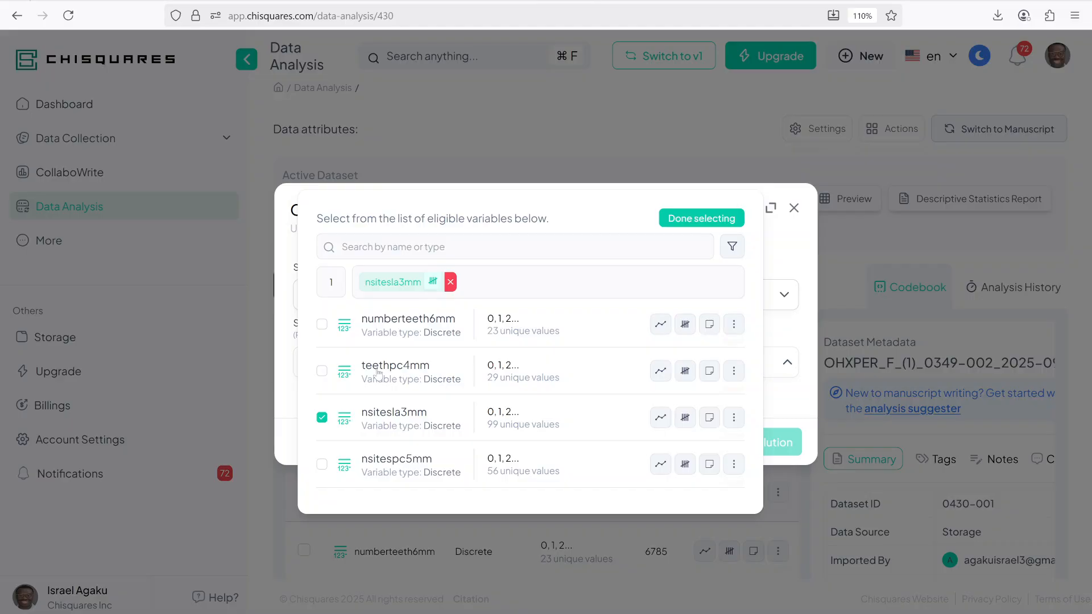
click(379, 373)
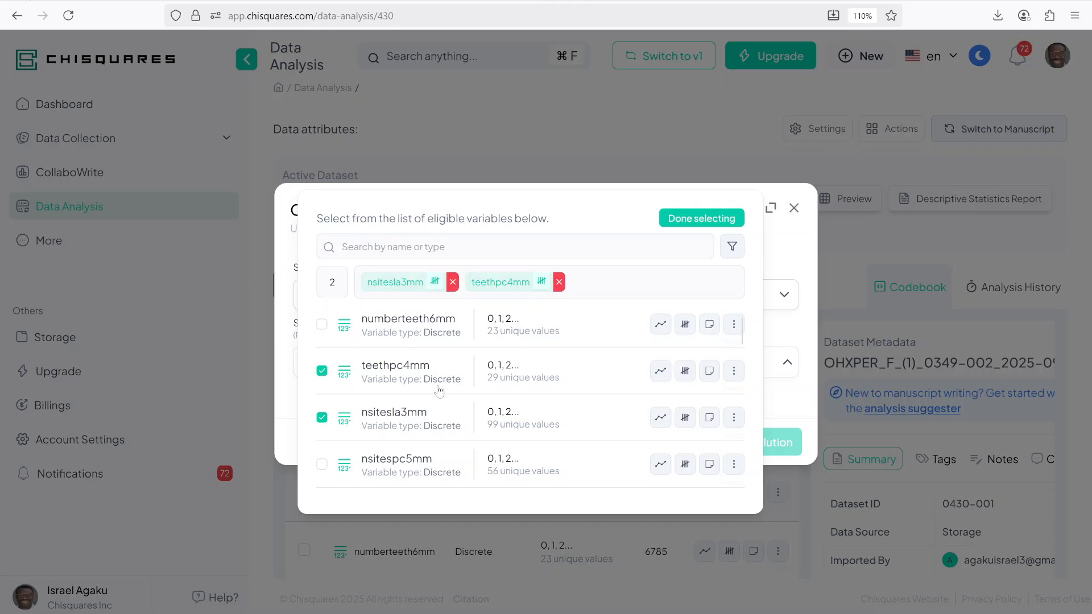
scroll(439, 391, up, 2)
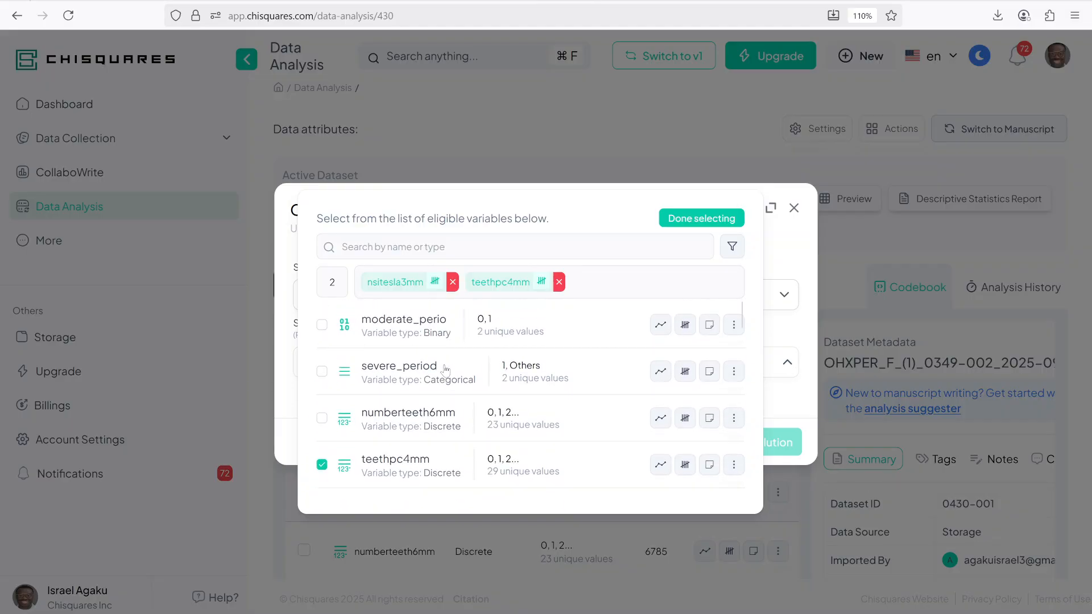
scroll(445, 369, down, 5)
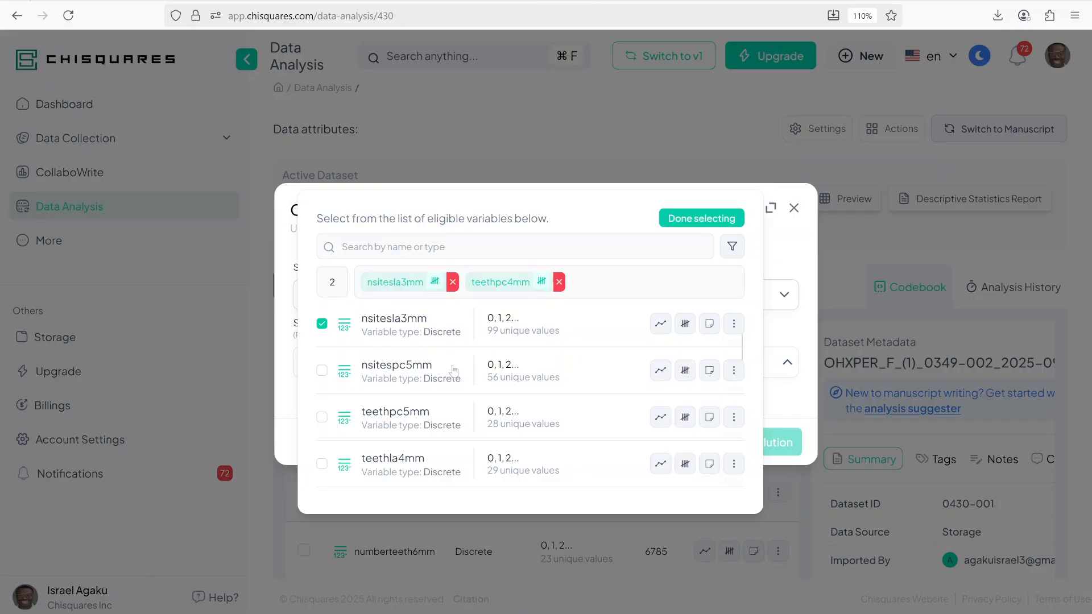
click(408, 382)
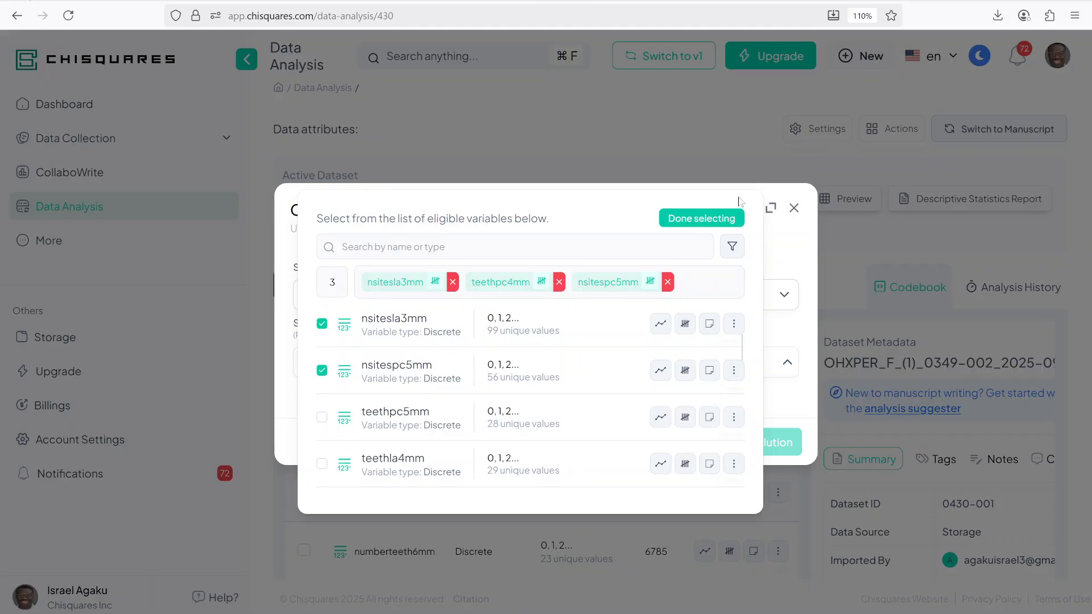
scroll(455, 358, up, 2)
scroll(434, 381, up, 3)
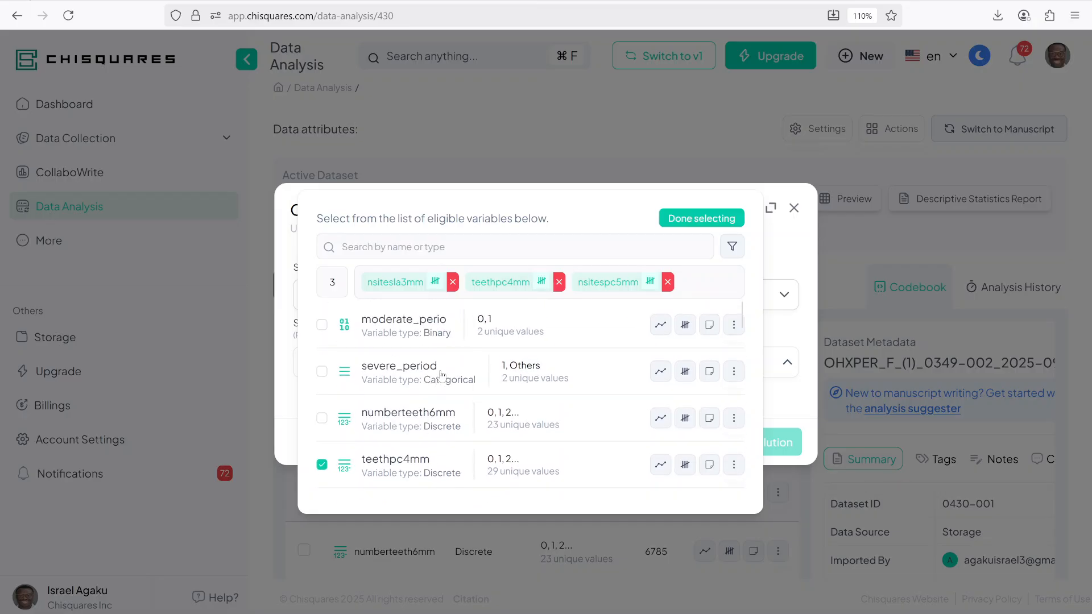
click(392, 326)
click(380, 380)
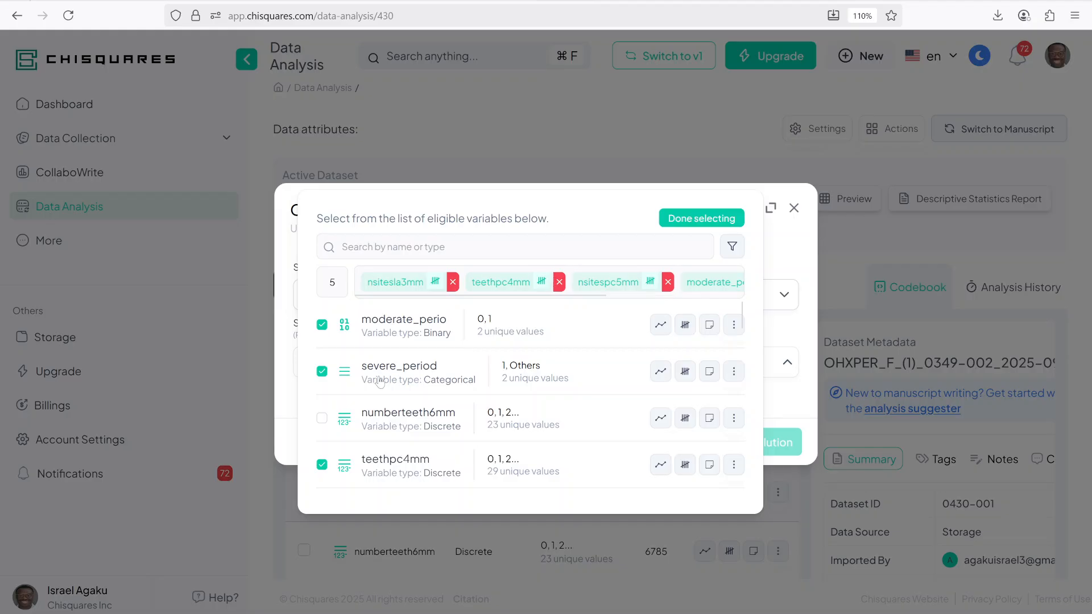
click(688, 219)
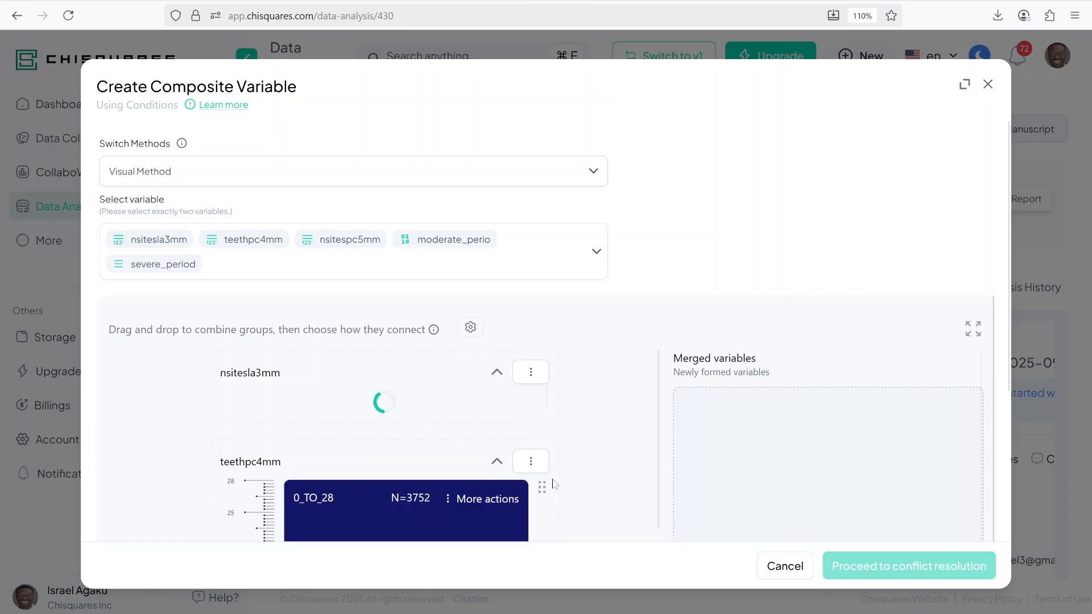
Step: Split nsitesla3mm into groups with a cut value of 2
click(973, 330)
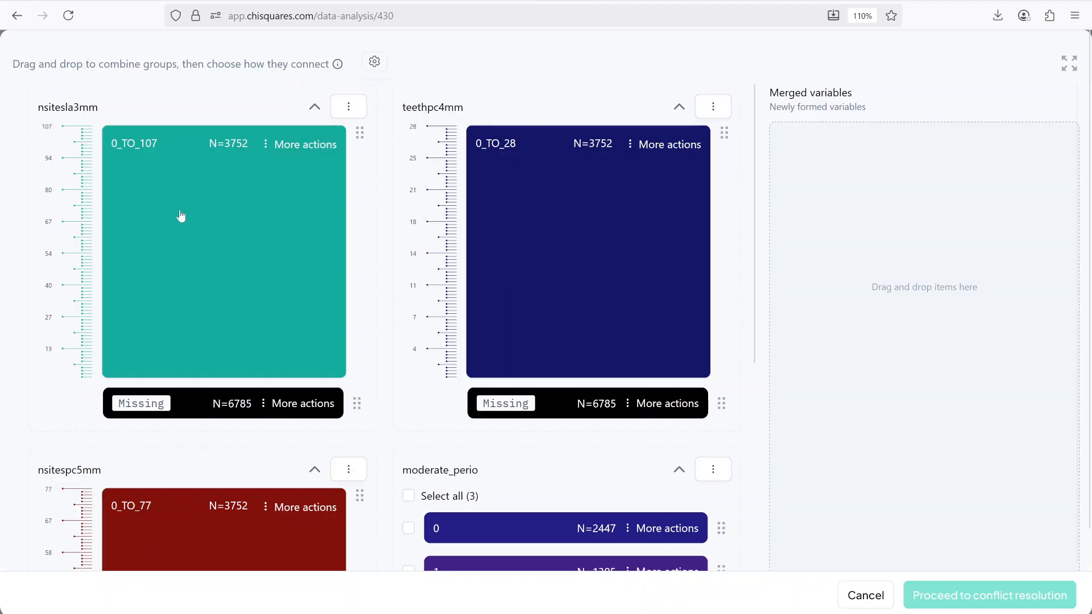
click(146, 375)
key(BackSpace)
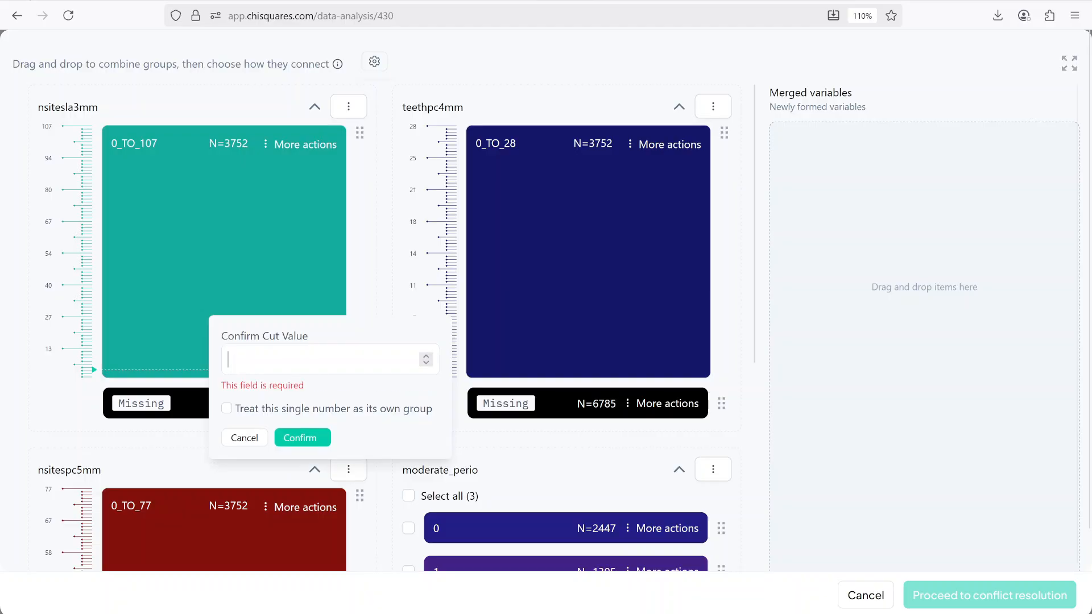
text(2)
click(311, 426)
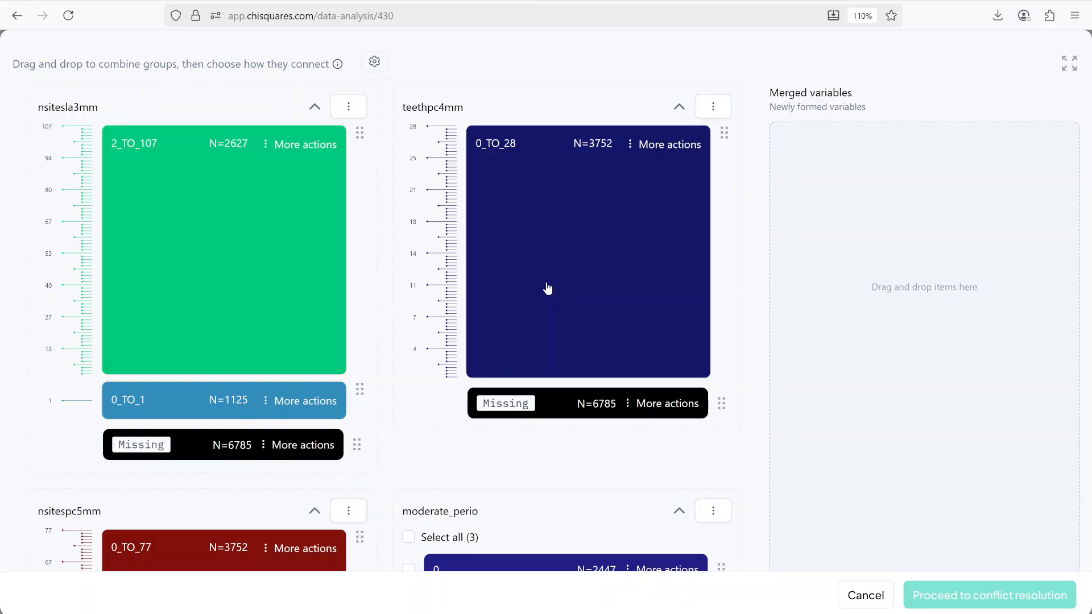
Step: Split teethpc4mm into groups with a cut value of 2
click(504, 370)
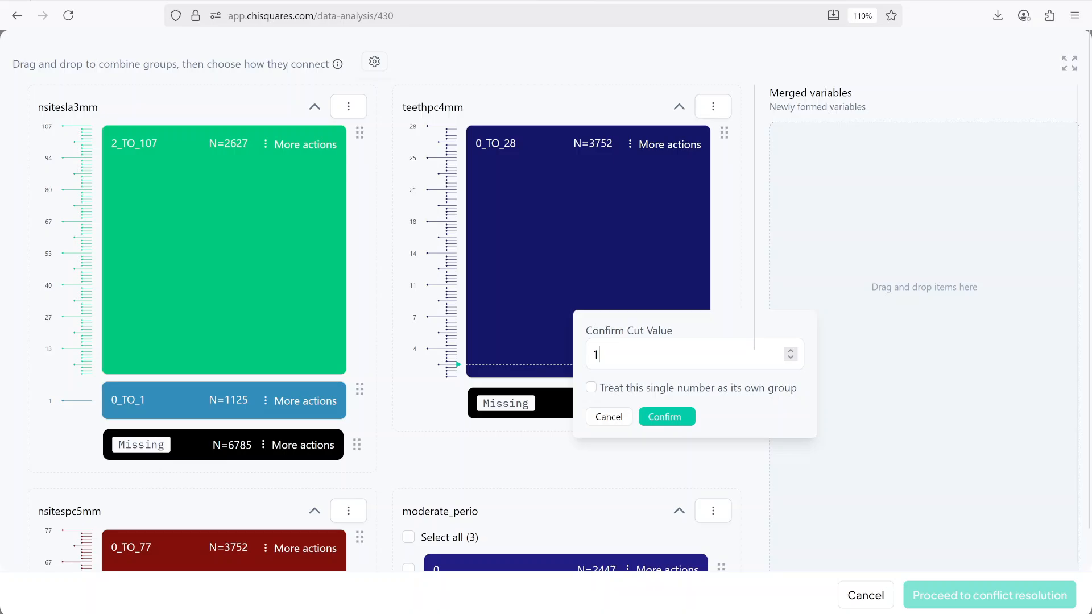
key(BackSpace)
text(2)
click(661, 420)
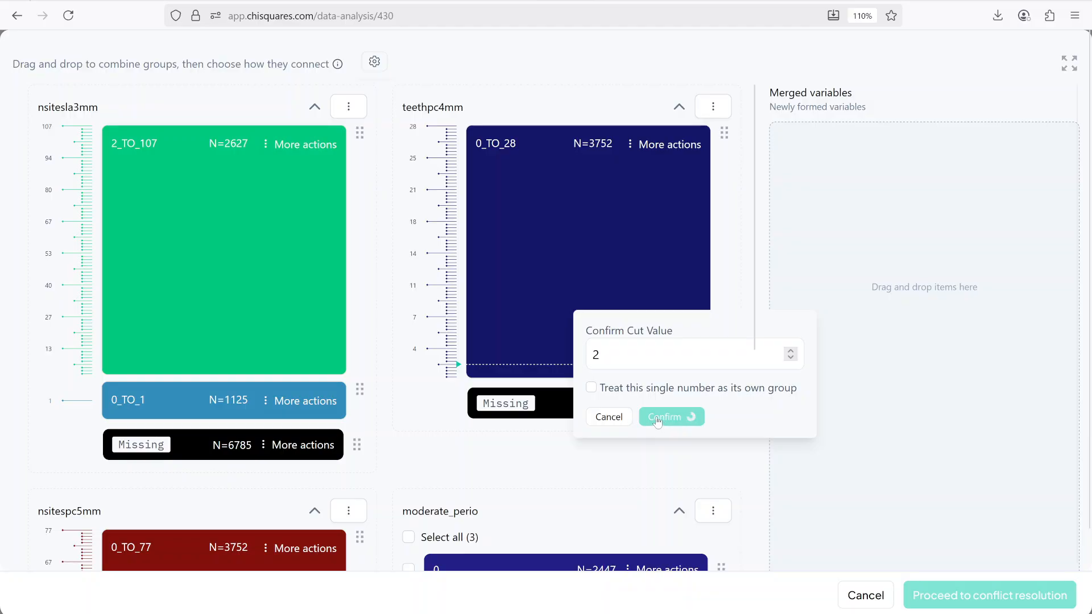
Step: Split nsitespc5mm at cut value 1, treating that single number as its own group
scroll(294, 317, down, 5)
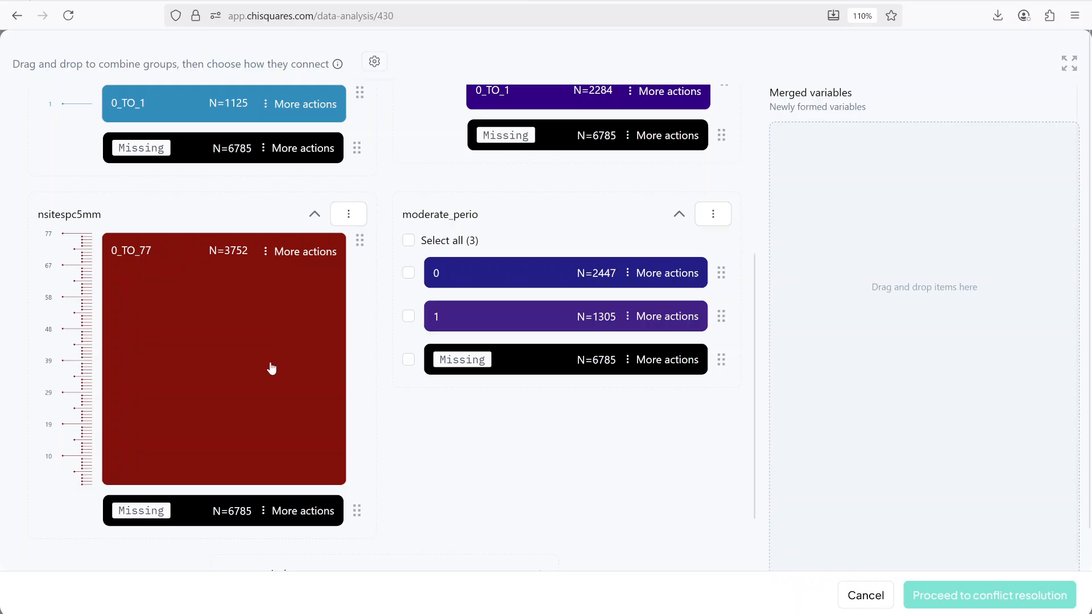
scroll(270, 364, down, 2)
scroll(234, 308, up, 3)
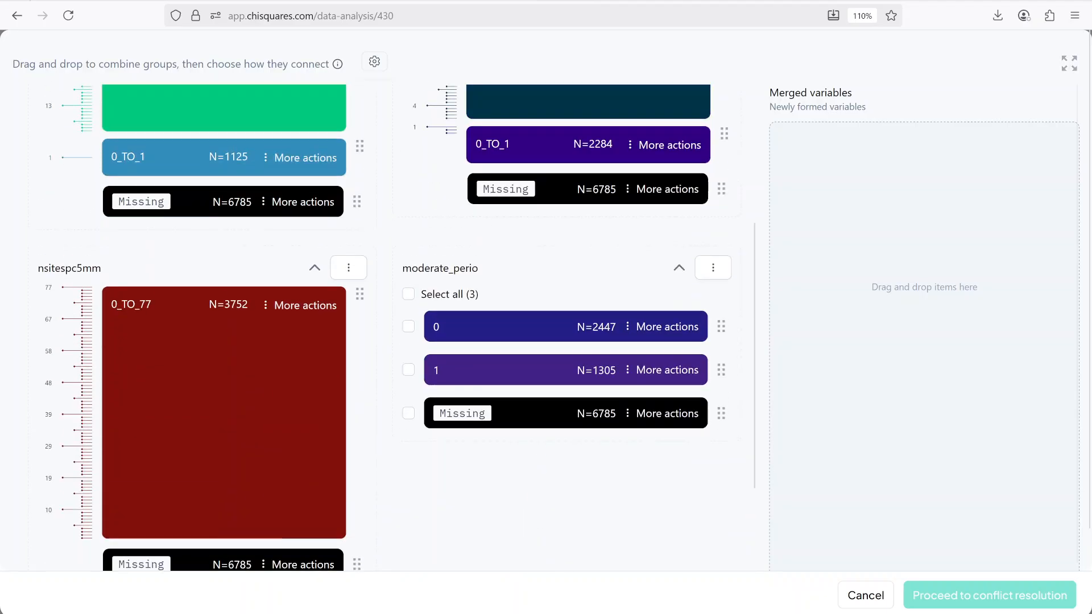
scroll(330, 417, down, 1)
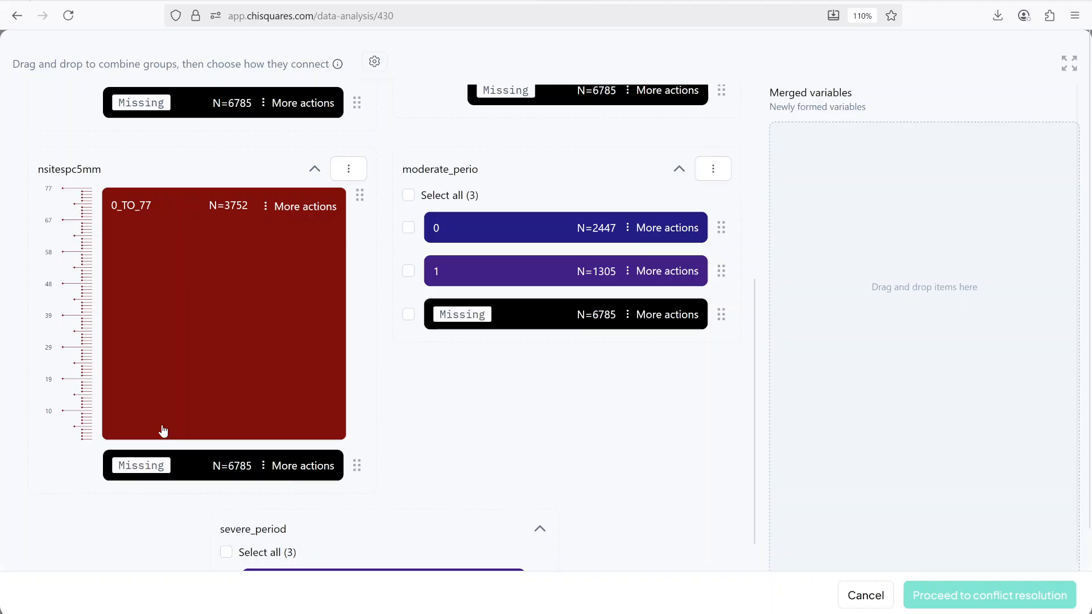
click(153, 434)
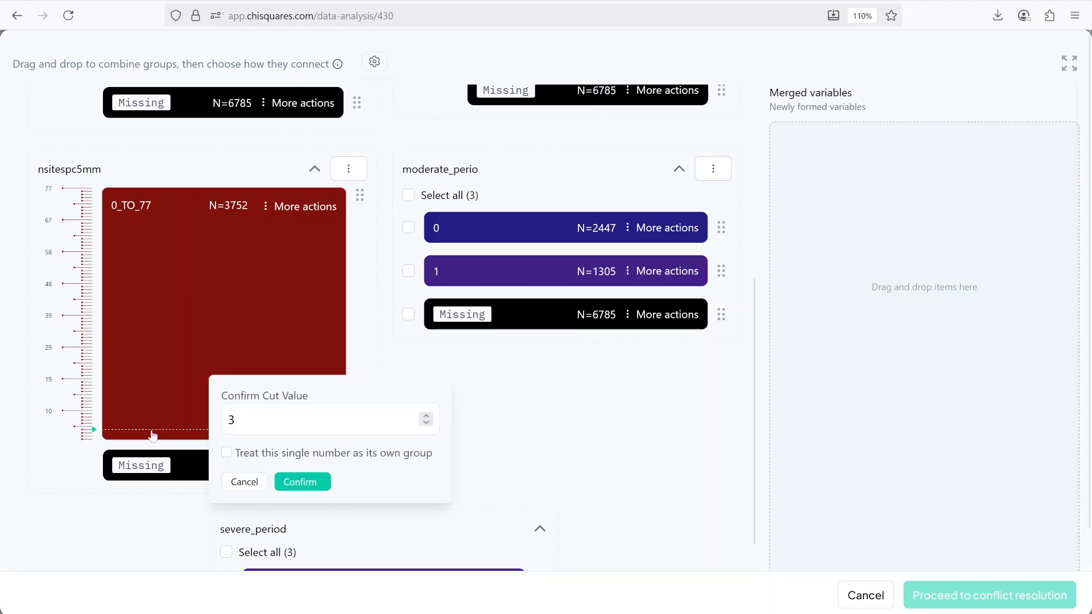
key(BackSpace)
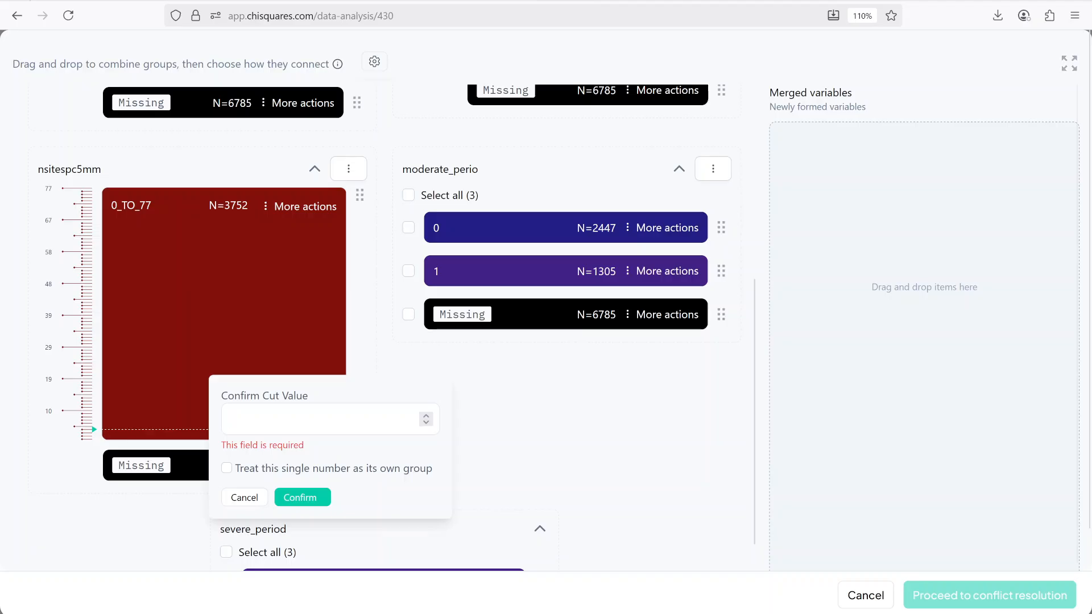
text(1)
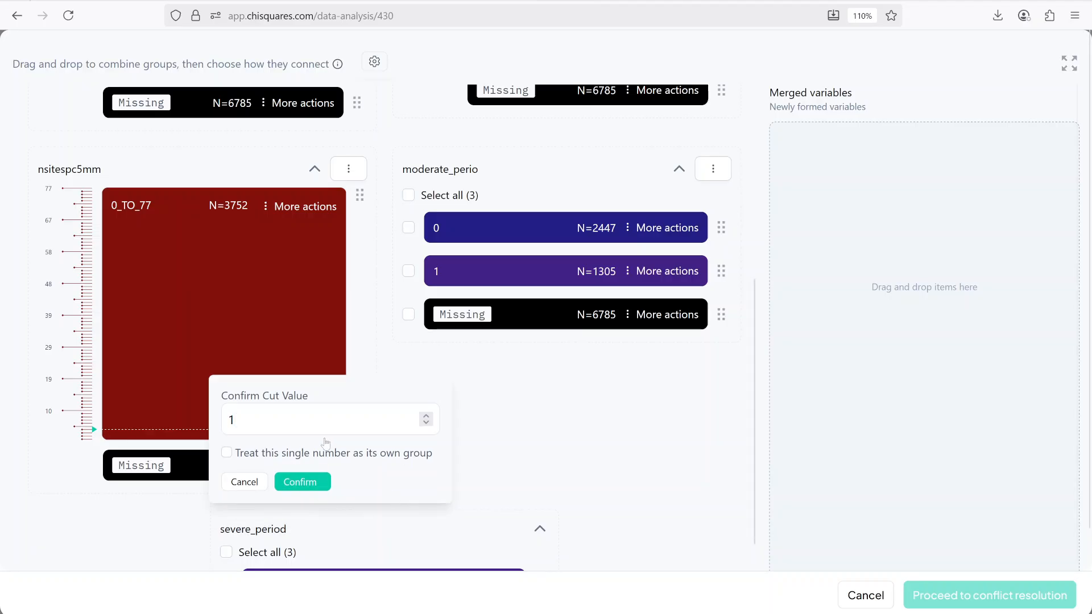
click(312, 453)
click(317, 485)
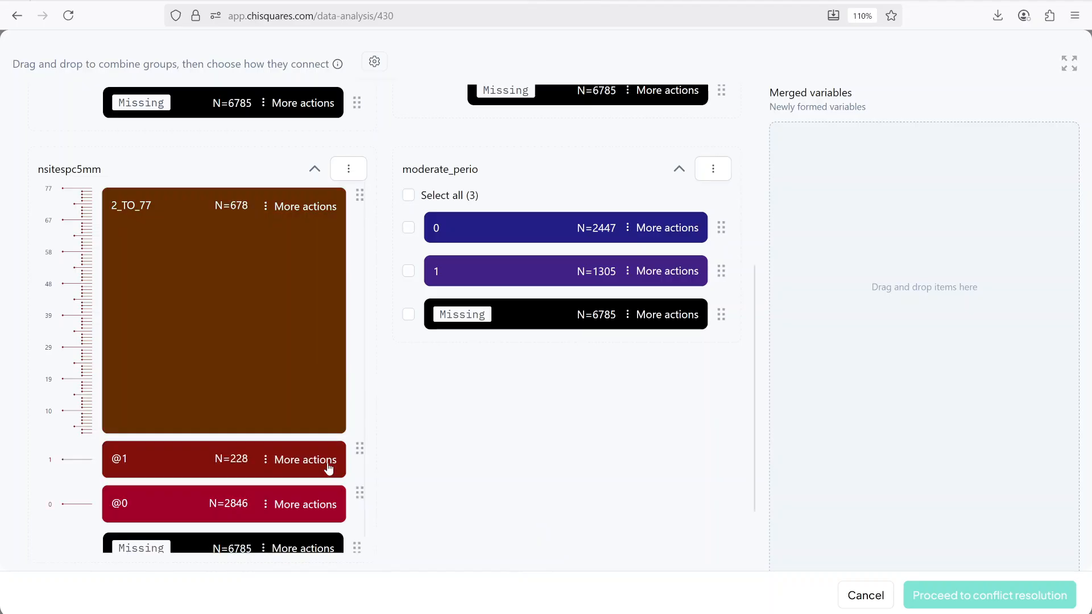
Step: Combine the nsitesla3mm 2_TO_107 group with the teethpc4mm 2_TO_28 group using AND
scroll(359, 341, up, 2)
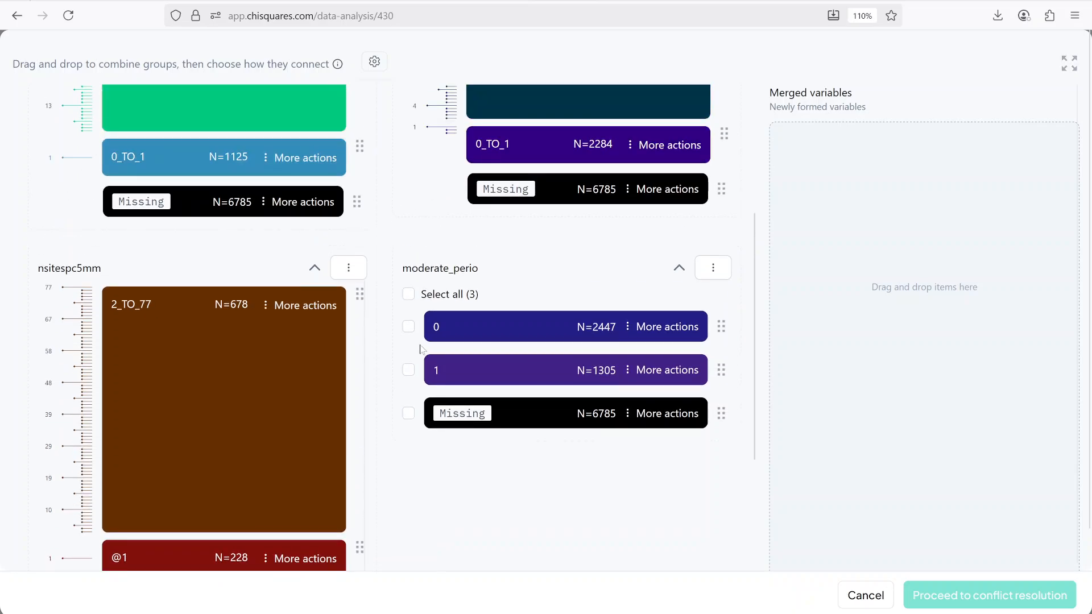
scroll(421, 348, down, 5)
scroll(419, 354, up, 10)
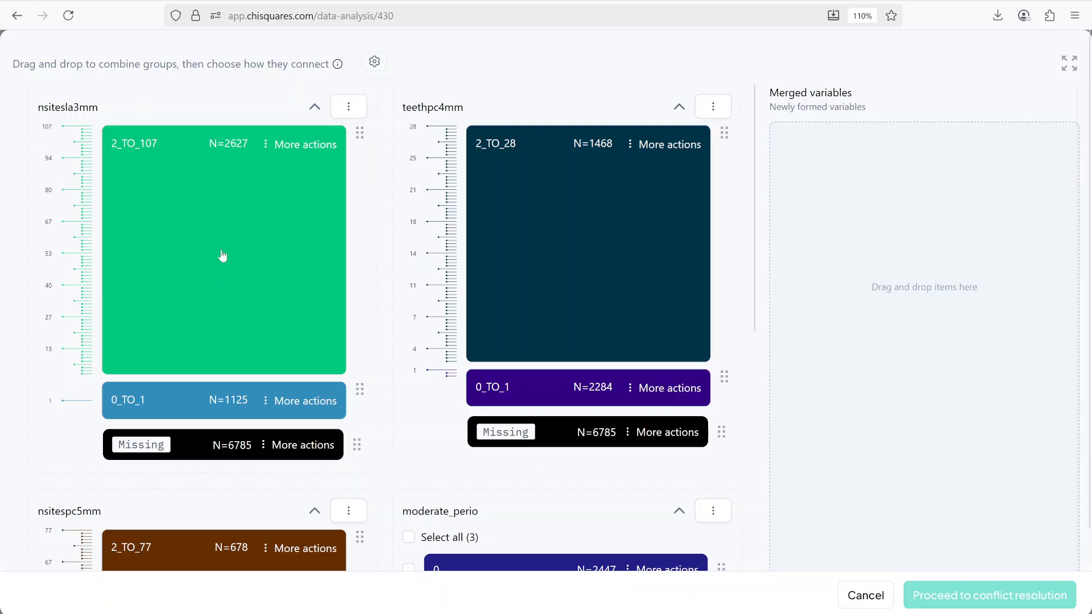
drag(209, 235, 560, 233)
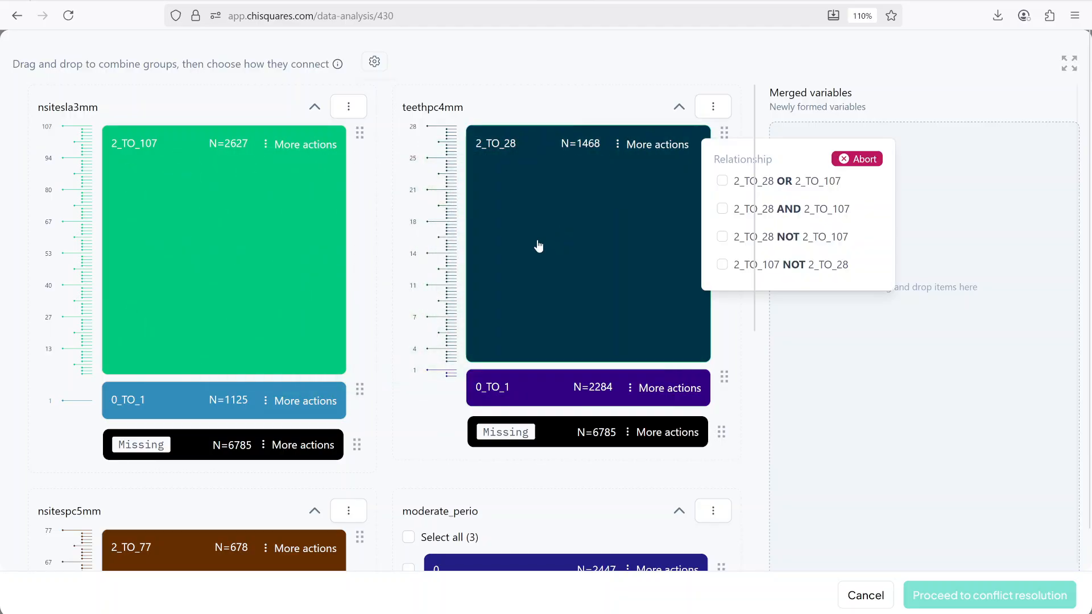
click(722, 210)
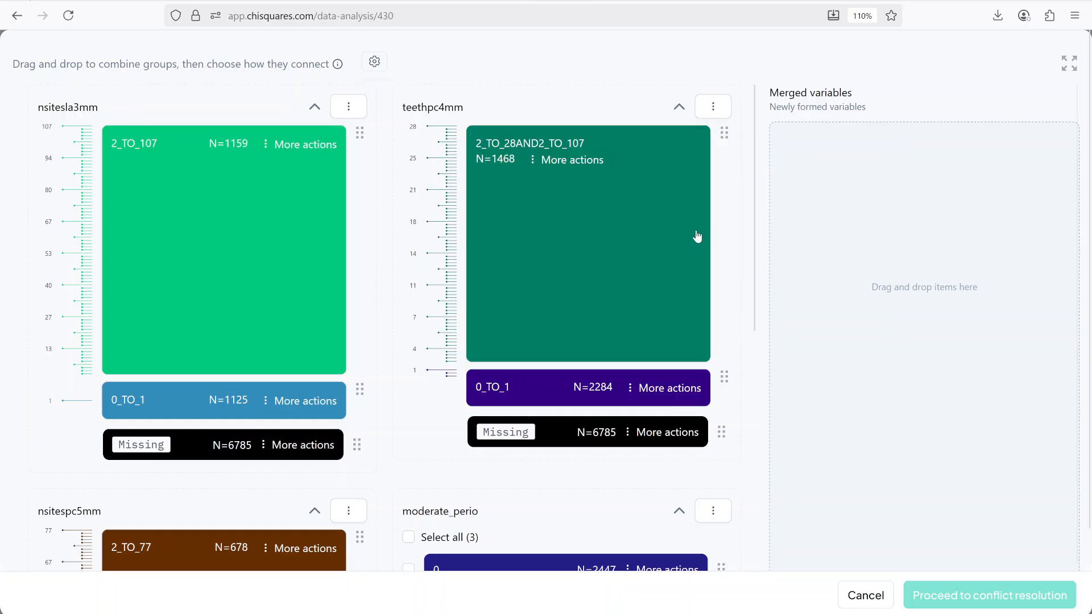
scroll(529, 231, down, 2)
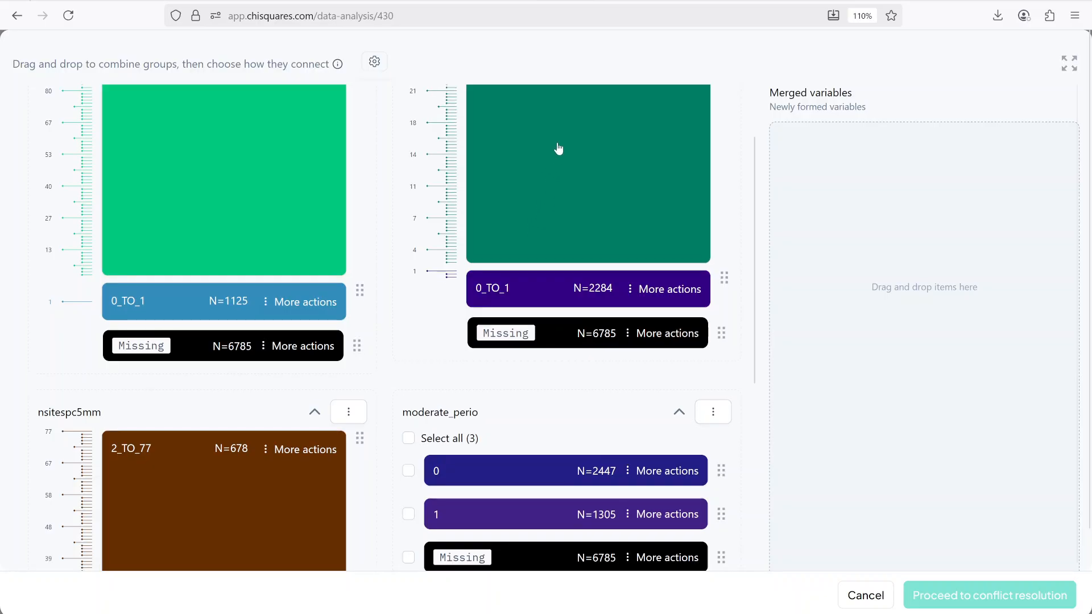
scroll(572, 171, up, 2)
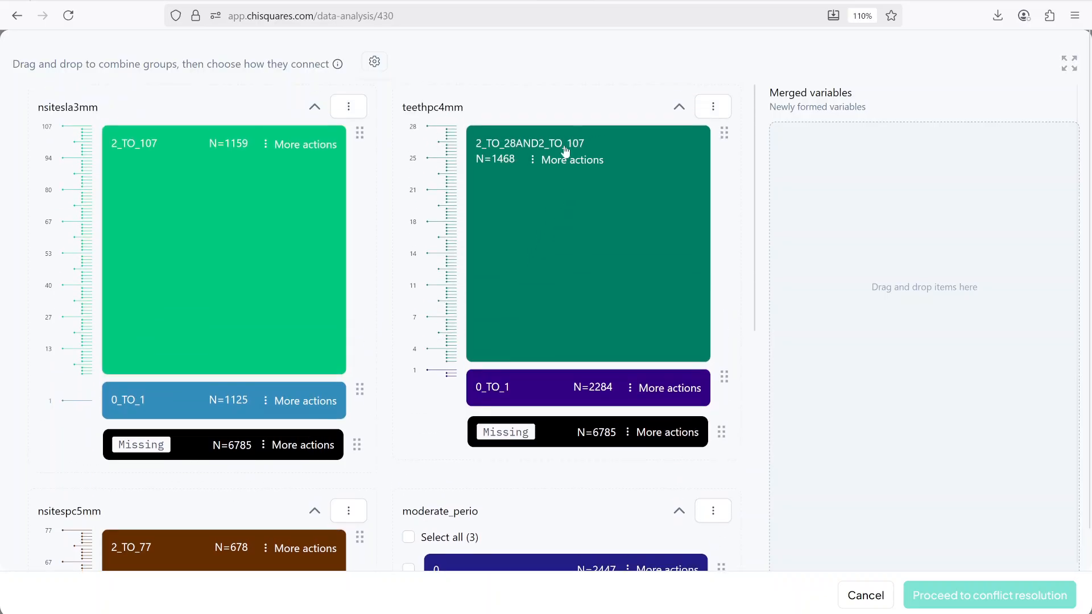
scroll(597, 199, down, 2)
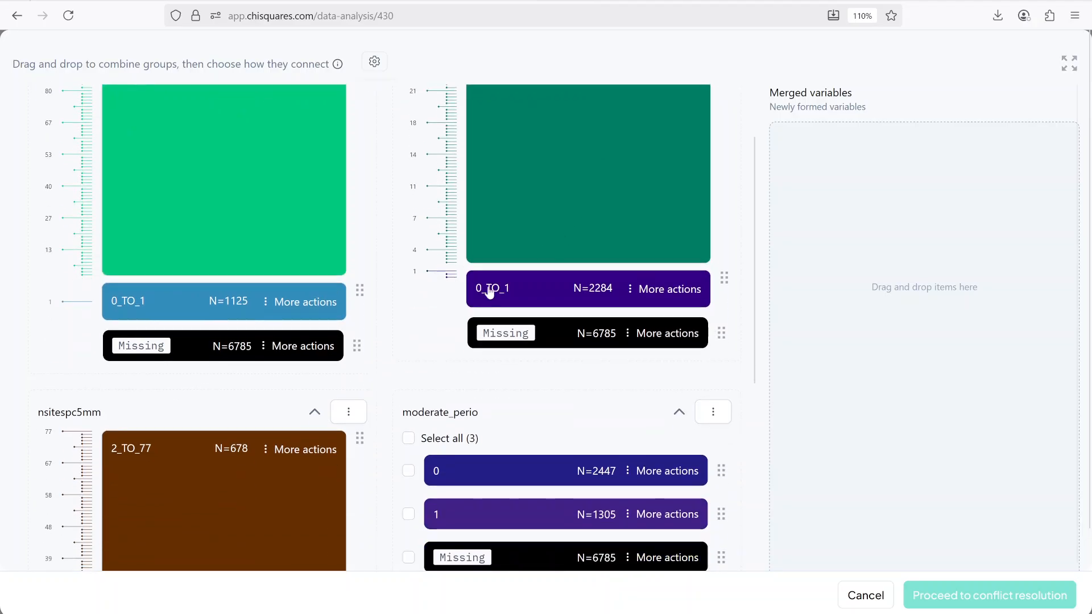
Step: Combine the nsitespc5mm @1 group with the 2_TO_28AND2_TO_107 group using OR
scroll(190, 540, down, 8)
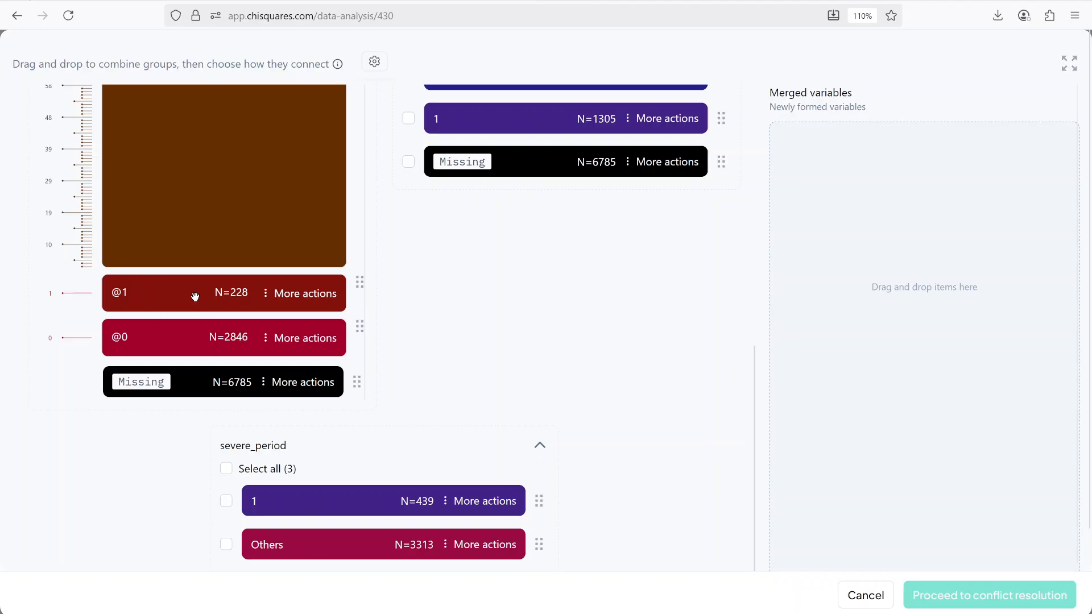
scroll(222, 335, up, 1)
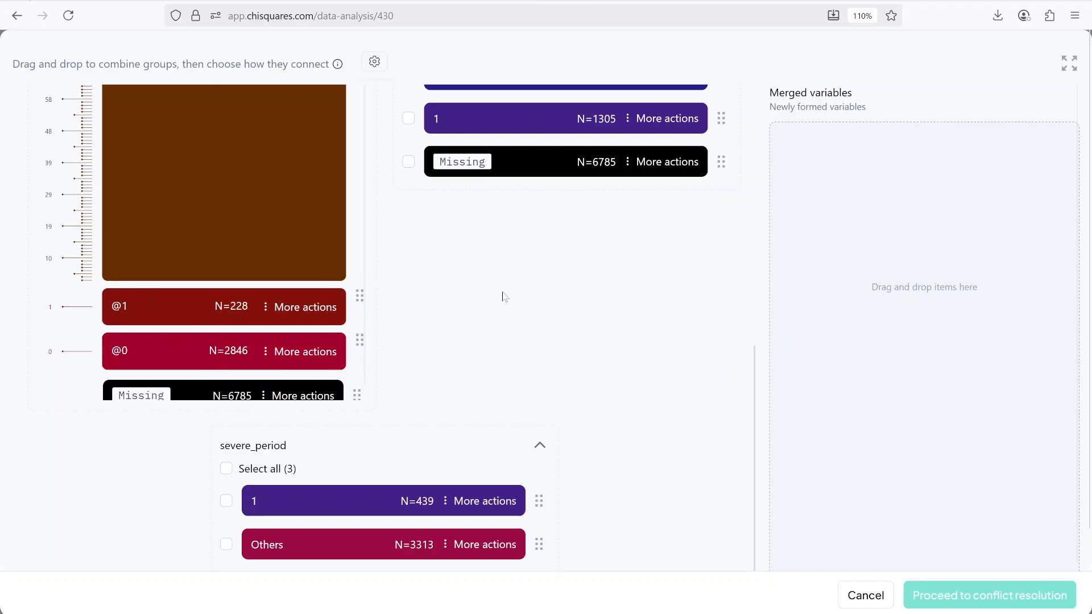
key(ctrl+minus)
key(ctrl+minus)
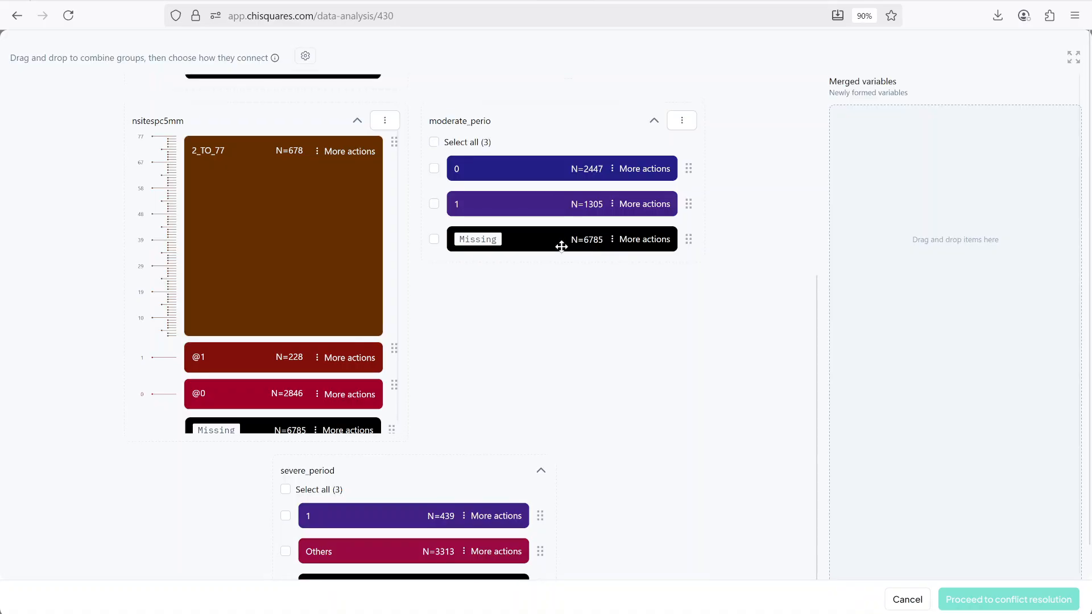
scroll(557, 243, up, 4)
scroll(547, 233, down, 1)
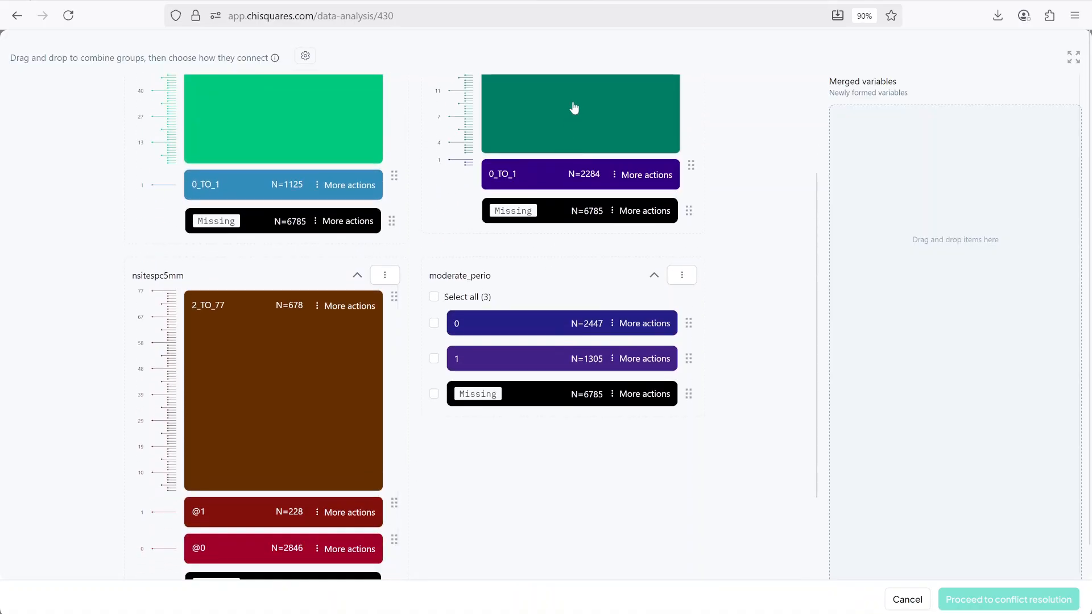
drag(575, 108, 275, 513)
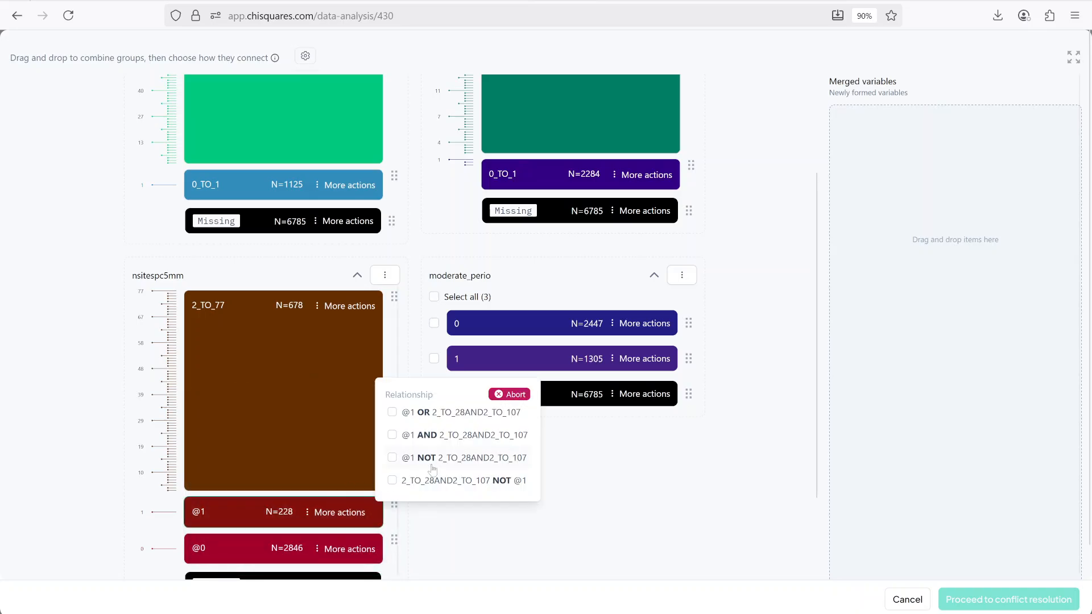
click(428, 416)
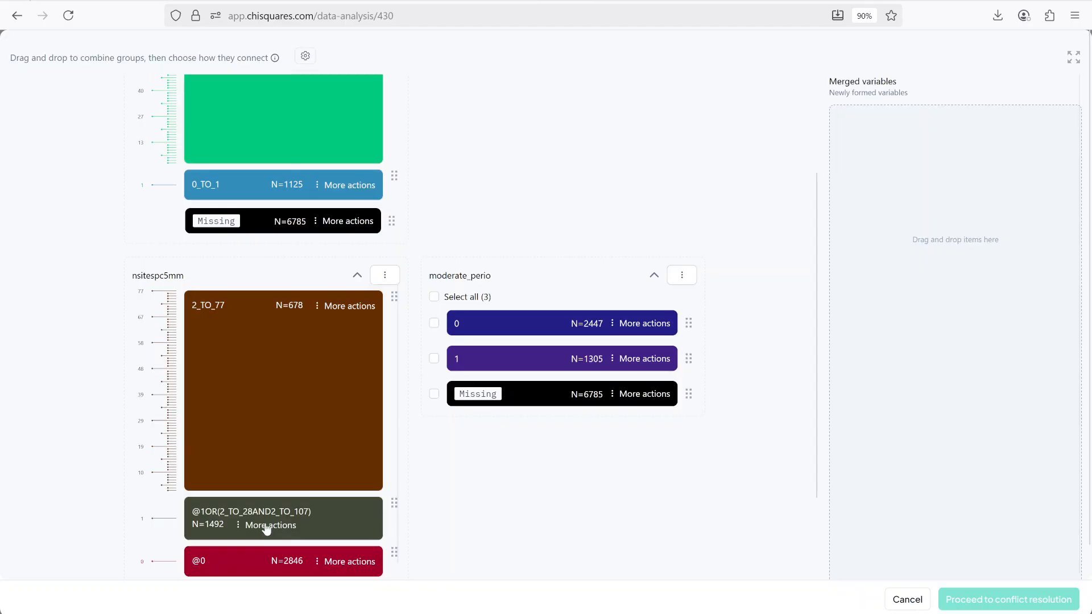
scroll(517, 308, down, 3)
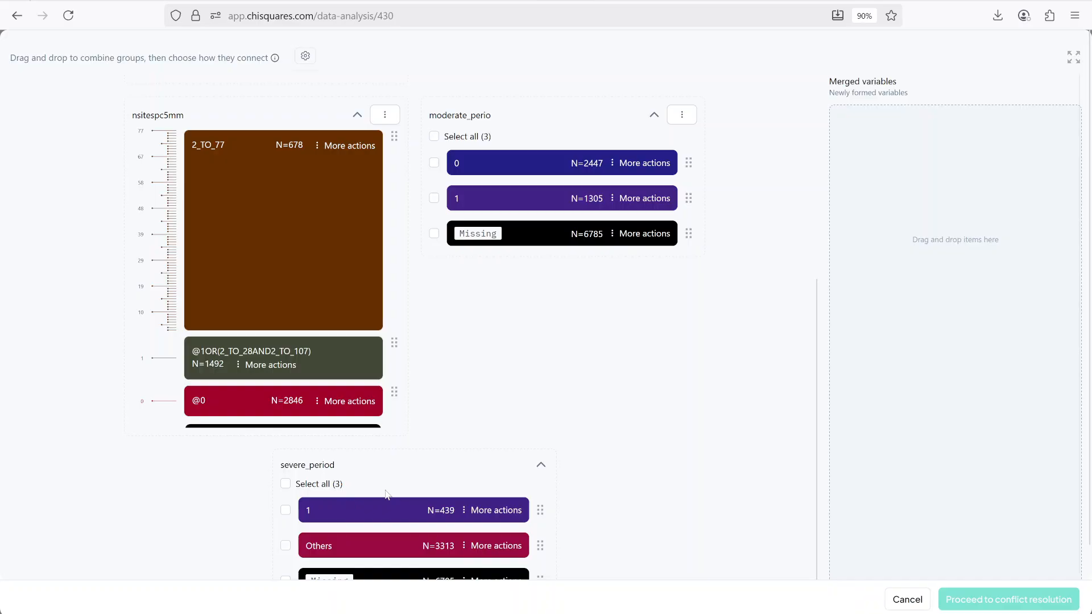
scroll(345, 483, up, 3)
click(250, 526)
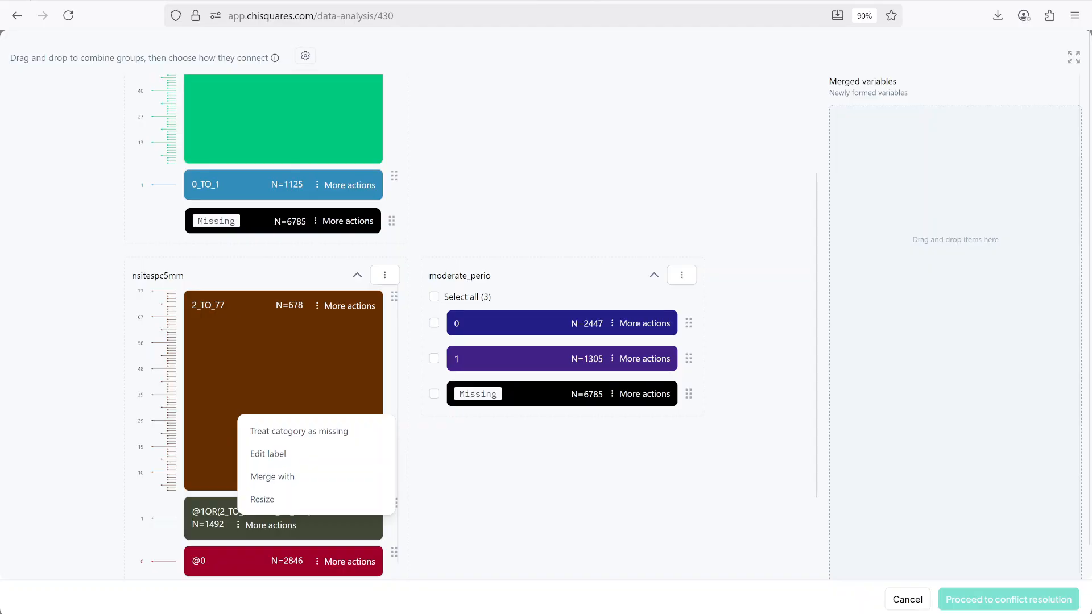
drag(193, 521, 470, 318)
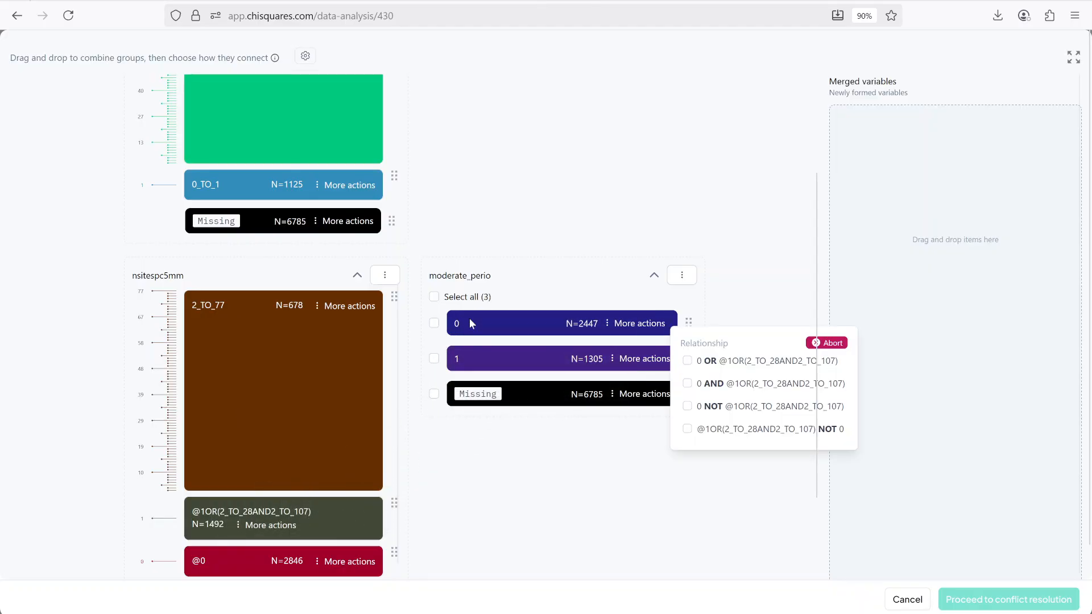
click(710, 385)
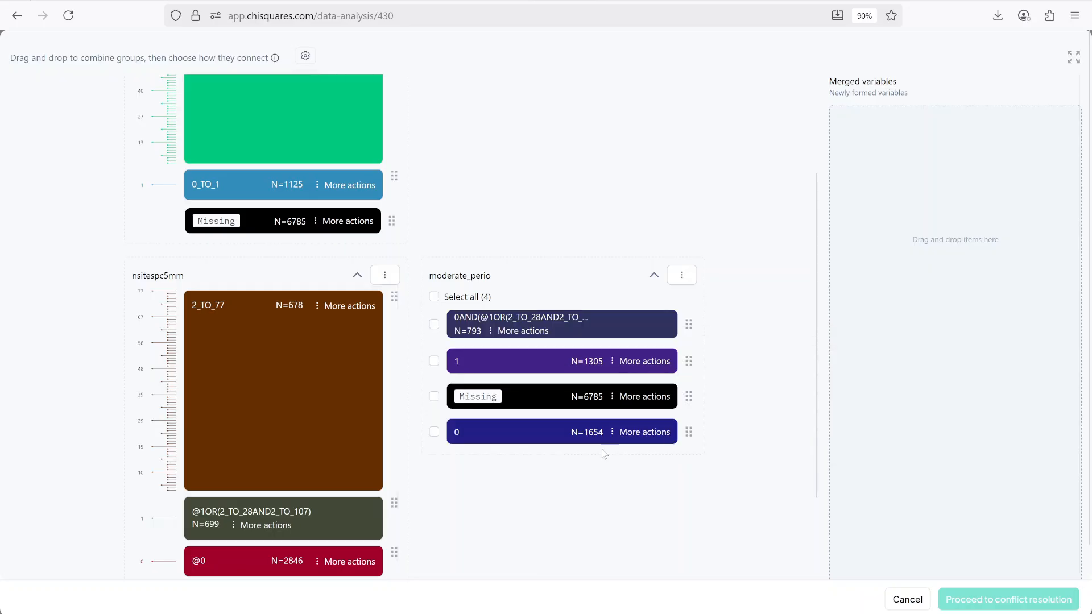
scroll(530, 310, down, 3)
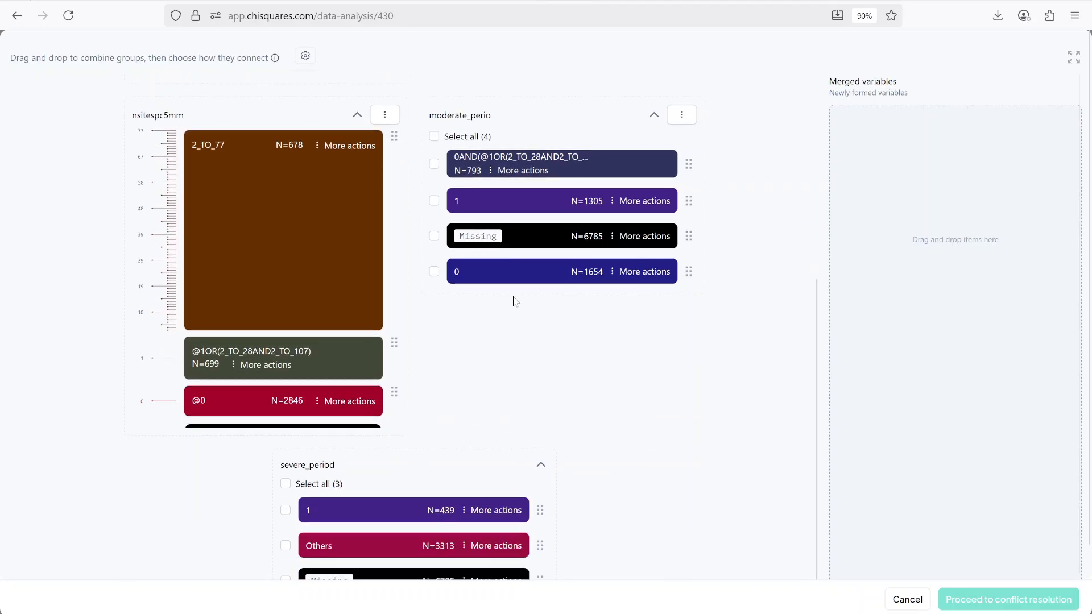
drag(527, 174, 414, 546)
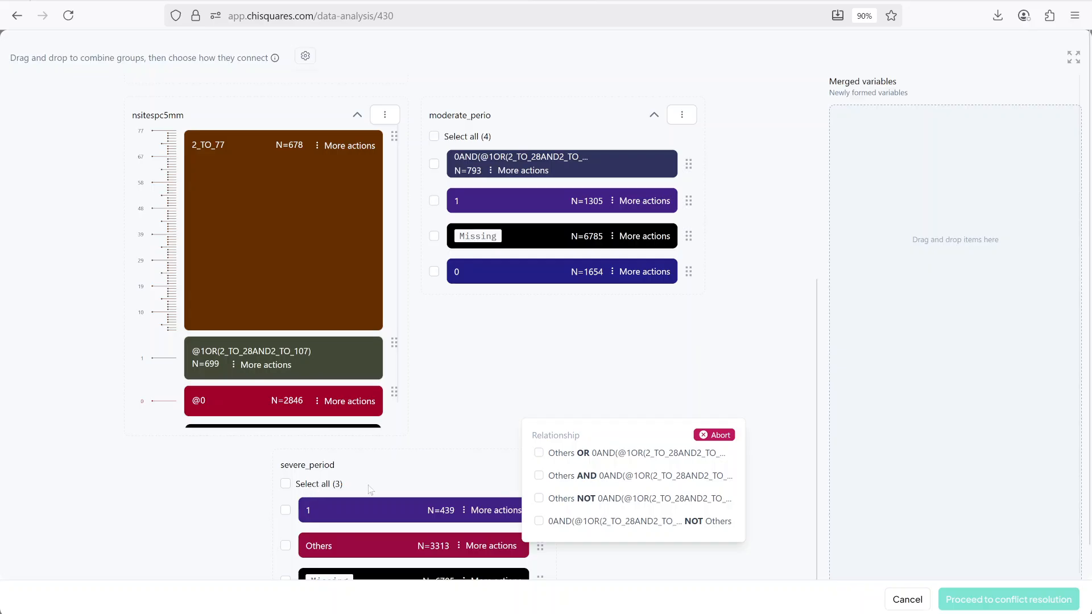
click(583, 478)
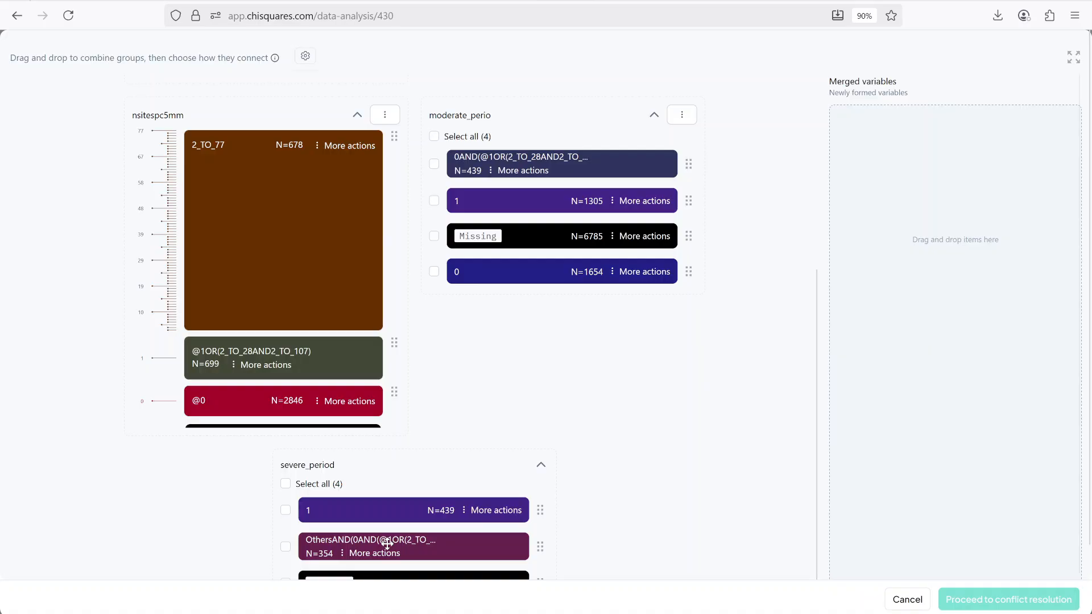
Step: Move the new OthersAND(0AND(...)) group and the nsitespc5mm Missing group into the merged variables area
drag(387, 546, 944, 221)
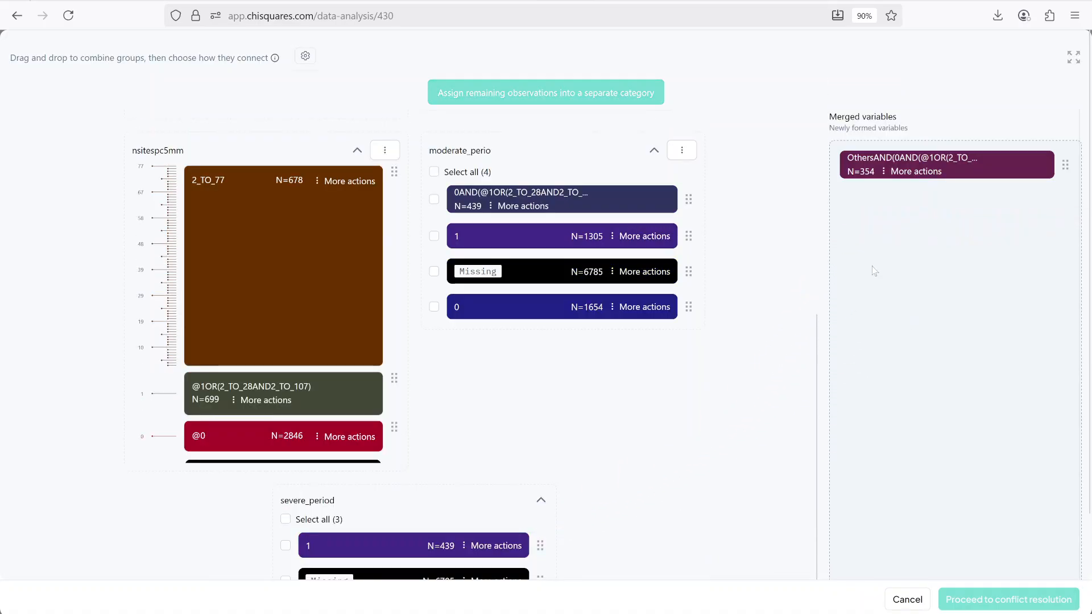
scroll(398, 385, down, 1)
scroll(462, 318, up, 1)
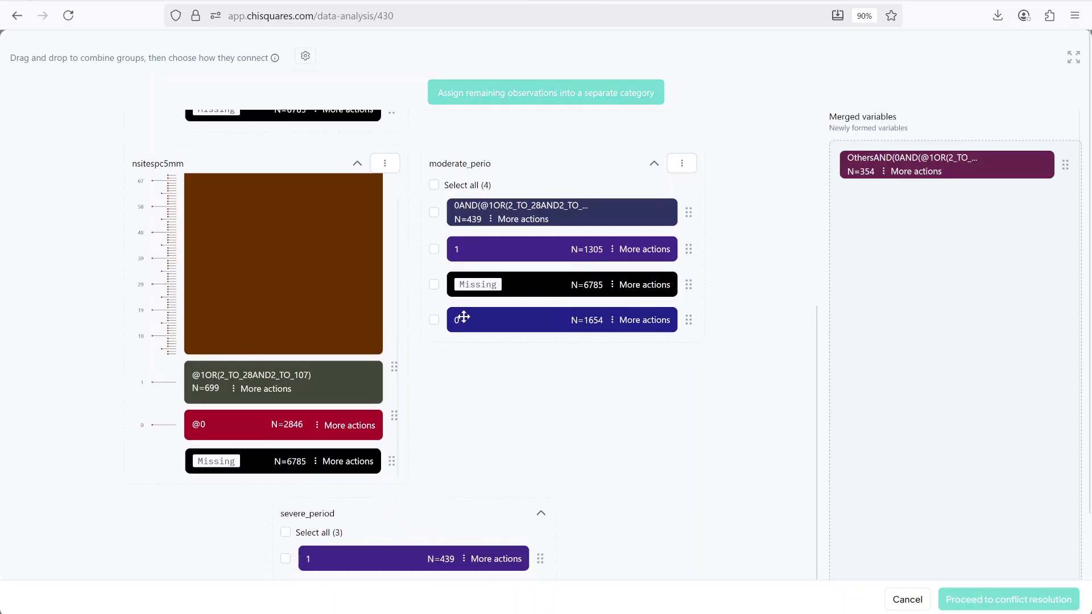
scroll(425, 351, down, 2)
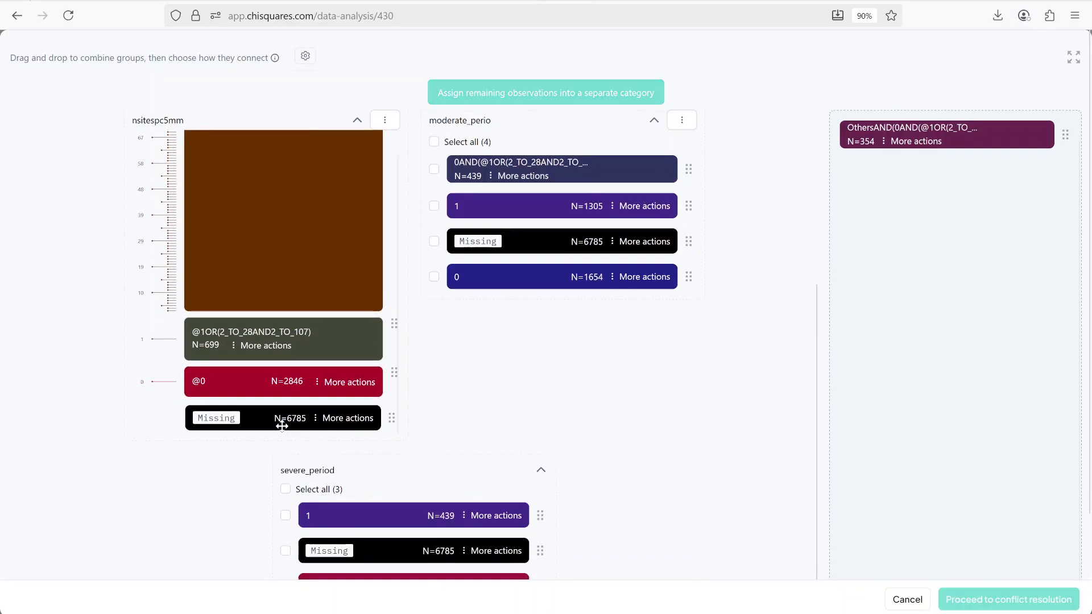
drag(279, 422, 930, 302)
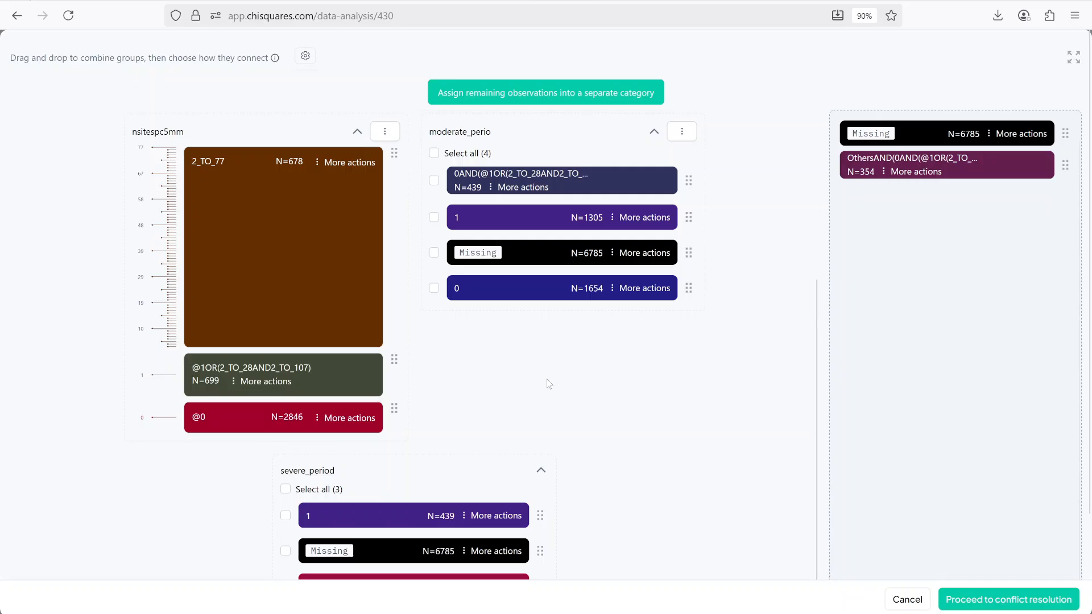
Step: Move the Missing groups of severe_period, moderate_perio, nsitesla3mm and teethpc4mm into the merged variables area
scroll(548, 384, down, 2)
drag(431, 481, 957, 95)
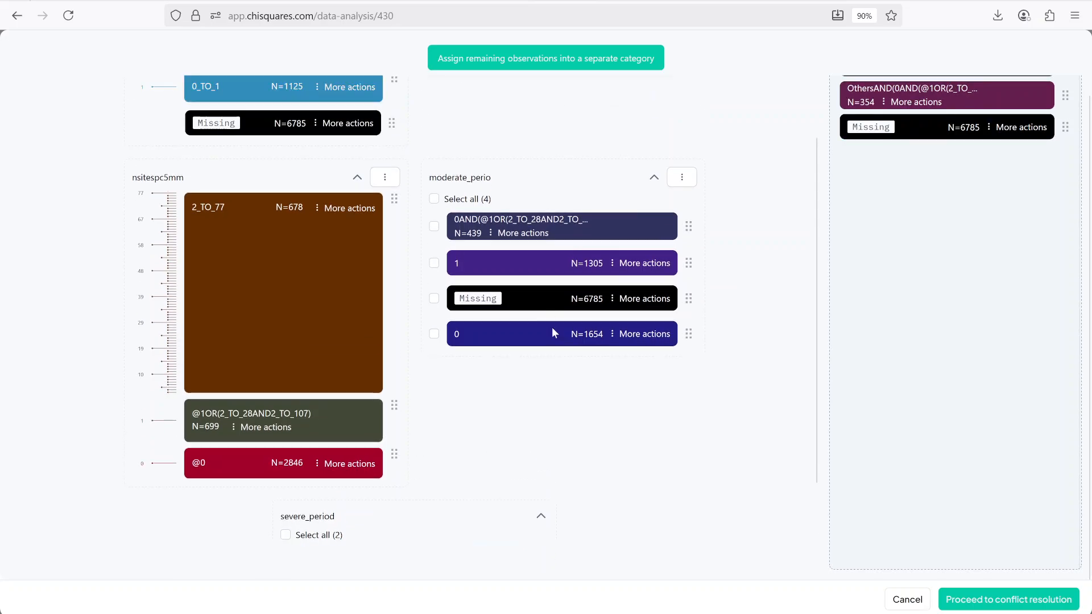
drag(524, 299, 830, 251)
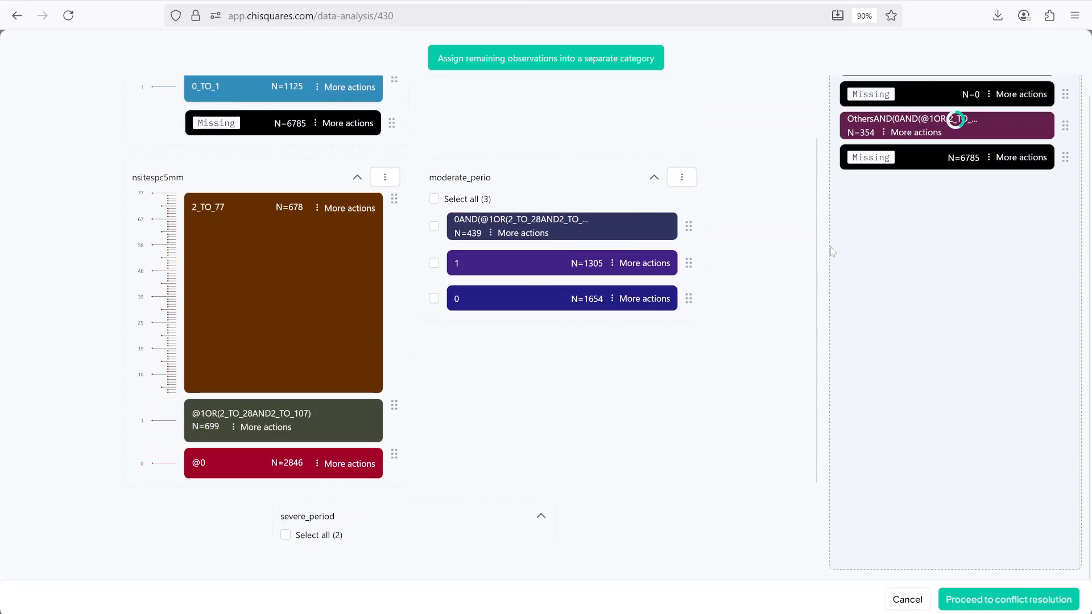
scroll(491, 270, up, 4)
drag(246, 285, 955, 115)
scroll(572, 241, up, 2)
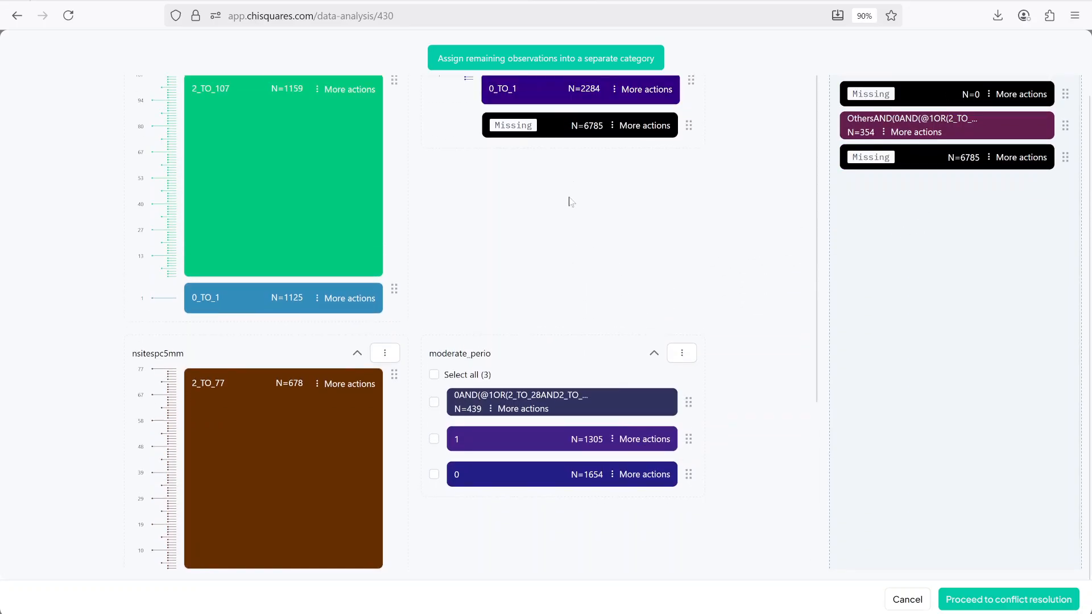
scroll(570, 201, up, 2)
drag(586, 195, 957, 218)
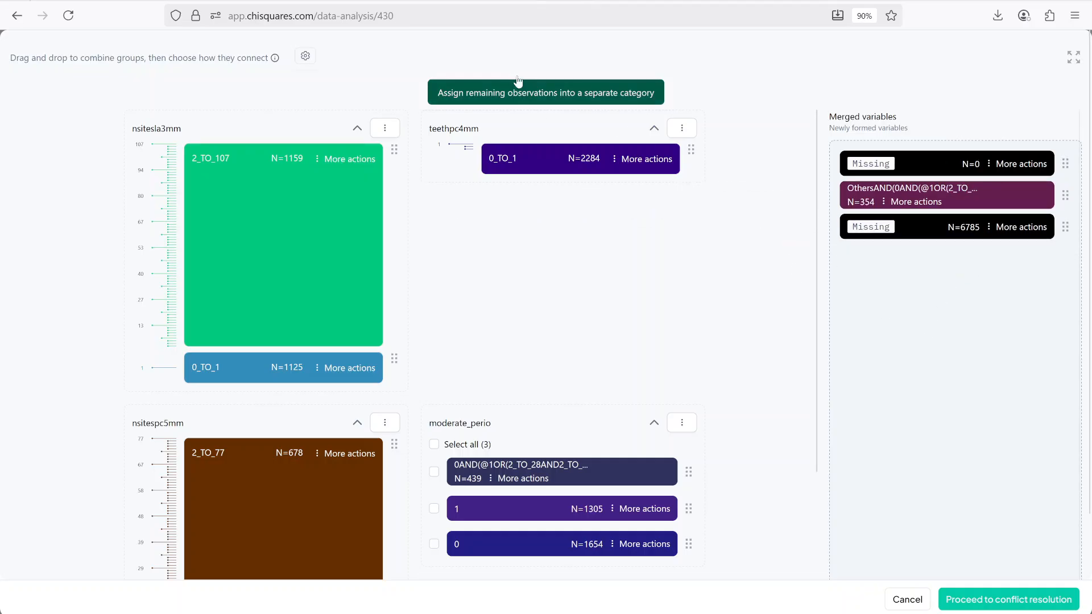
Step: Assign the remaining observations to a separate category and merge the two Missing groups together
scroll(424, 322, down, 7)
scroll(464, 444, down, 1)
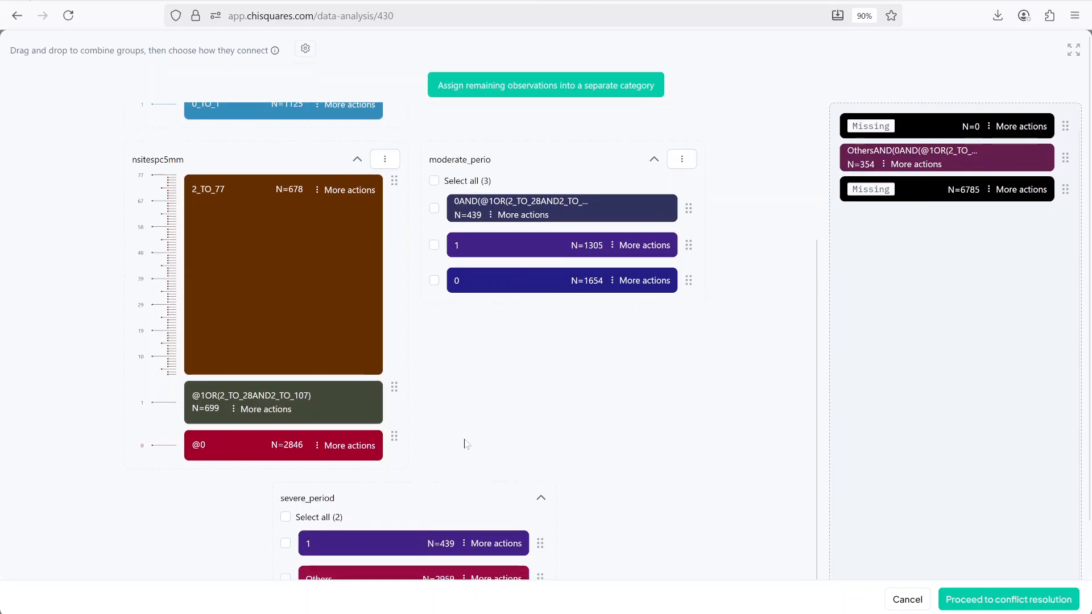
scroll(480, 383, down, 1)
scroll(517, 251, up, 8)
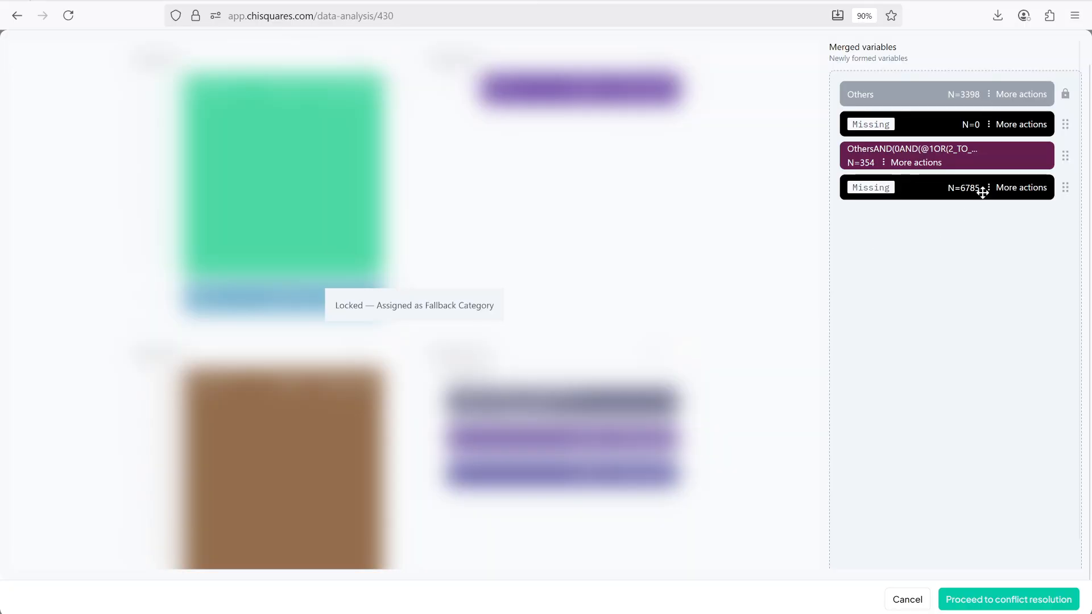
drag(892, 190, 901, 124)
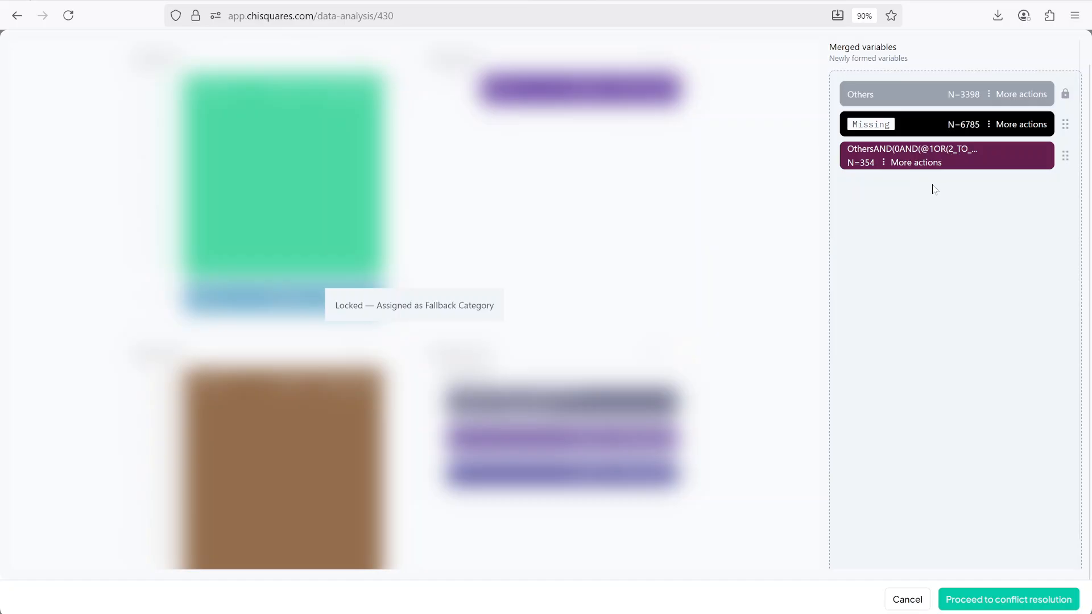
Step: Relabel the merged OthersAND(0AND(...)) group as 1
key(ctrl+plus)
key(ctrl+plus)
key(ctrl+plus)
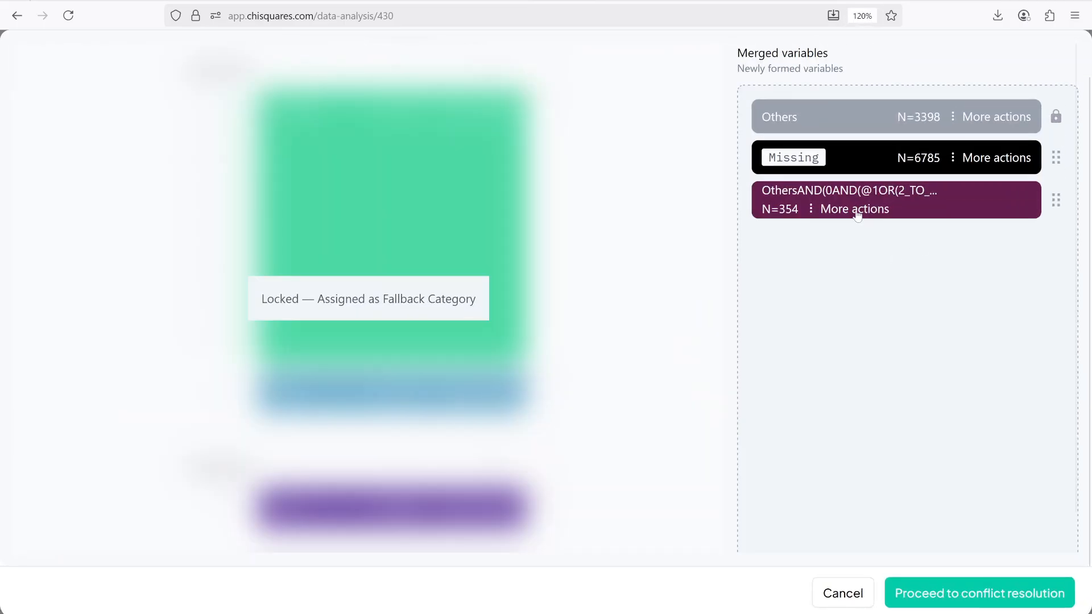
click(855, 210)
click(870, 286)
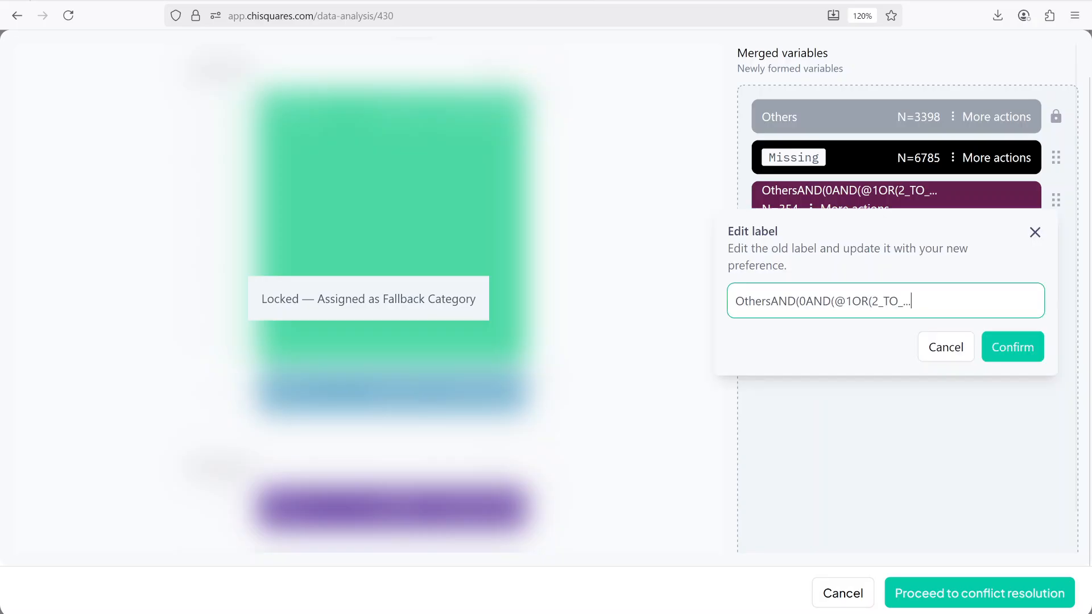
key(ctrl+a)
text(1)
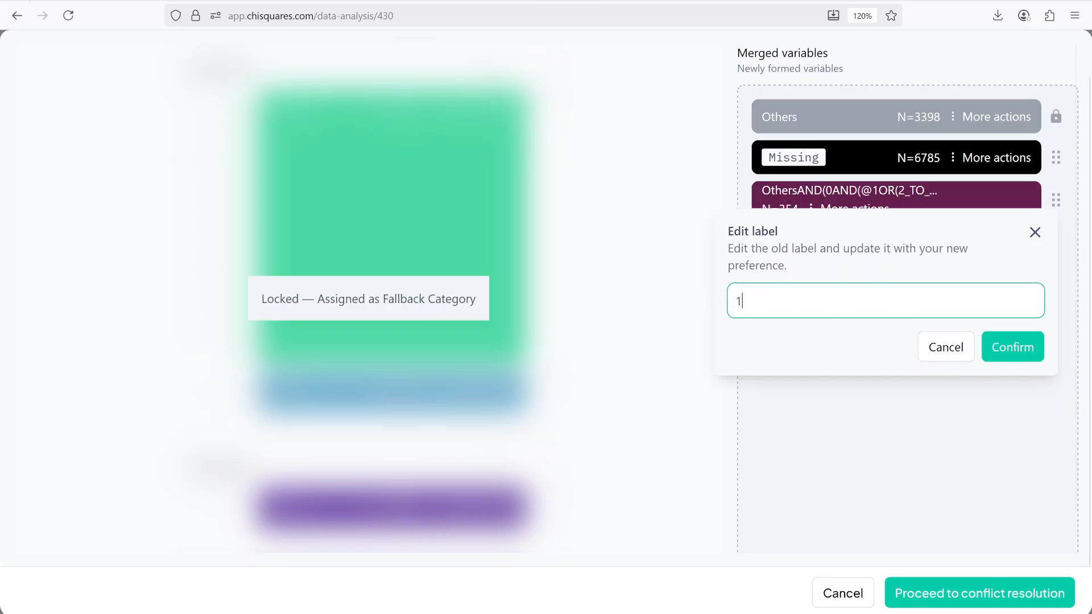
click(998, 353)
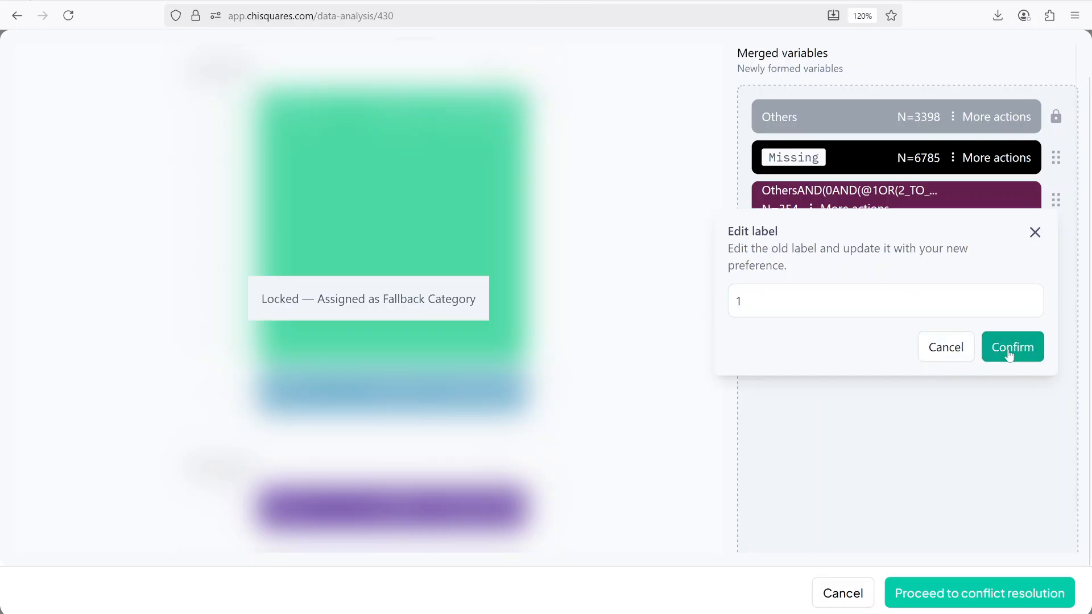
Step: Relabel the locked Others fallback group as 0
click(1005, 121)
click(934, 191)
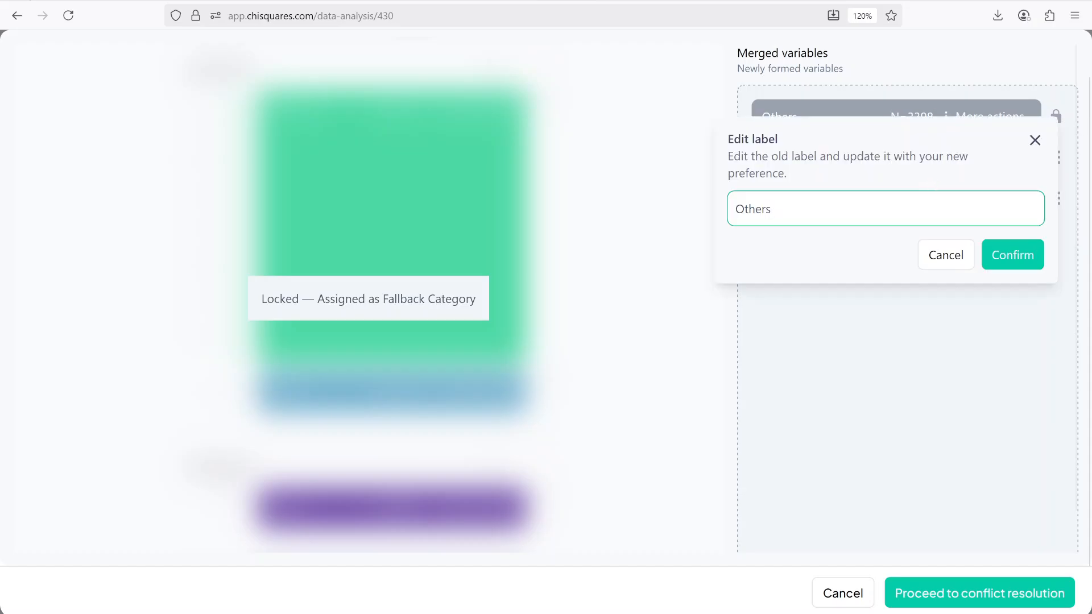
key(ctrl+a)
text(0)
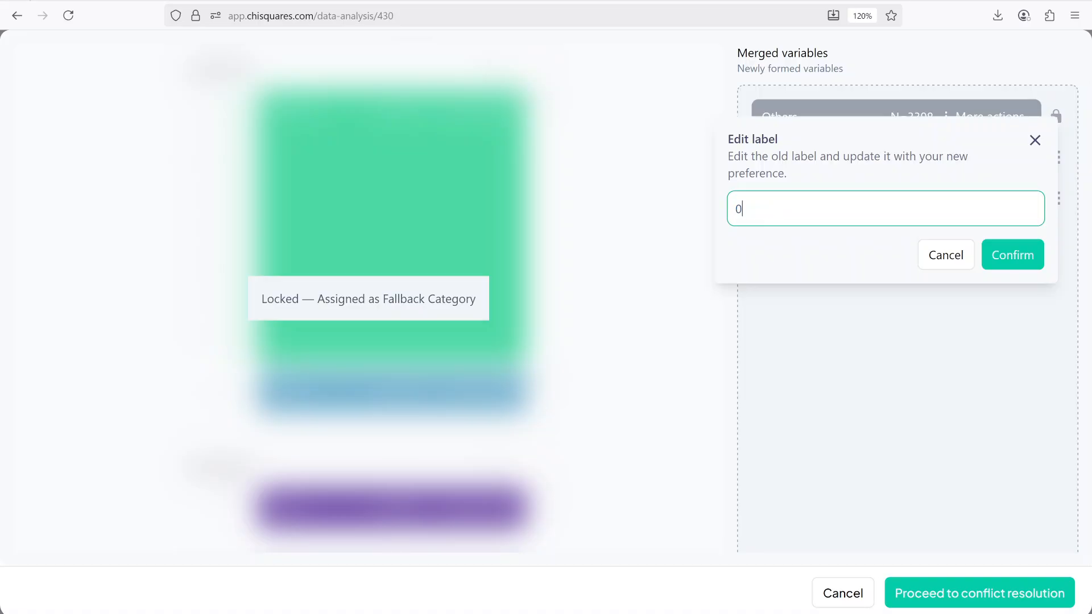
click(1016, 260)
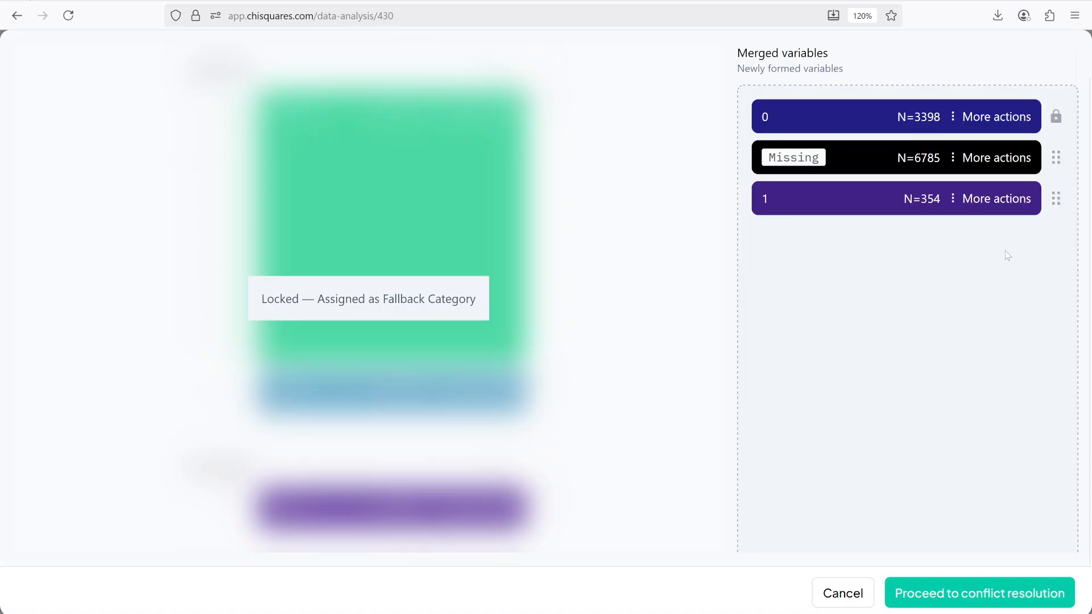
Step: Proceed to conflict resolution and create the composite variable named mild_period
scroll(865, 318, down, 1)
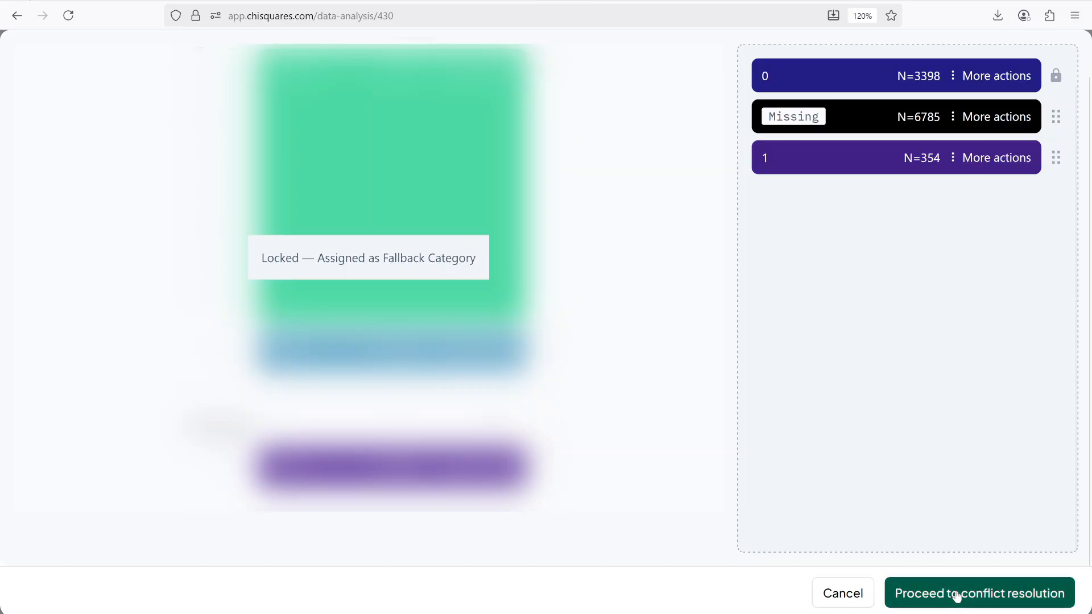
click(957, 594)
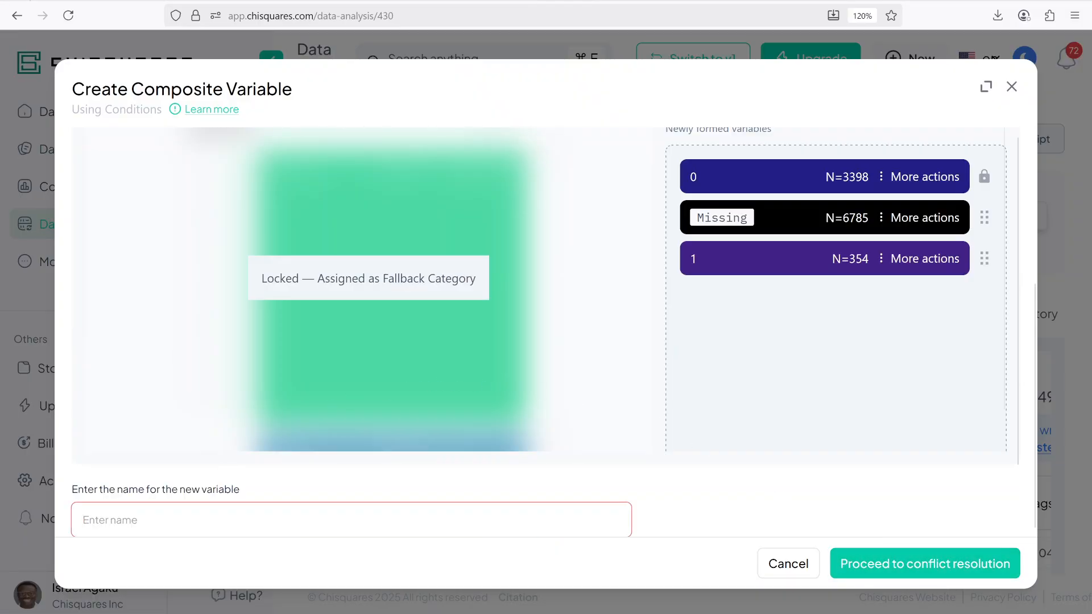
text(mild_periodo)
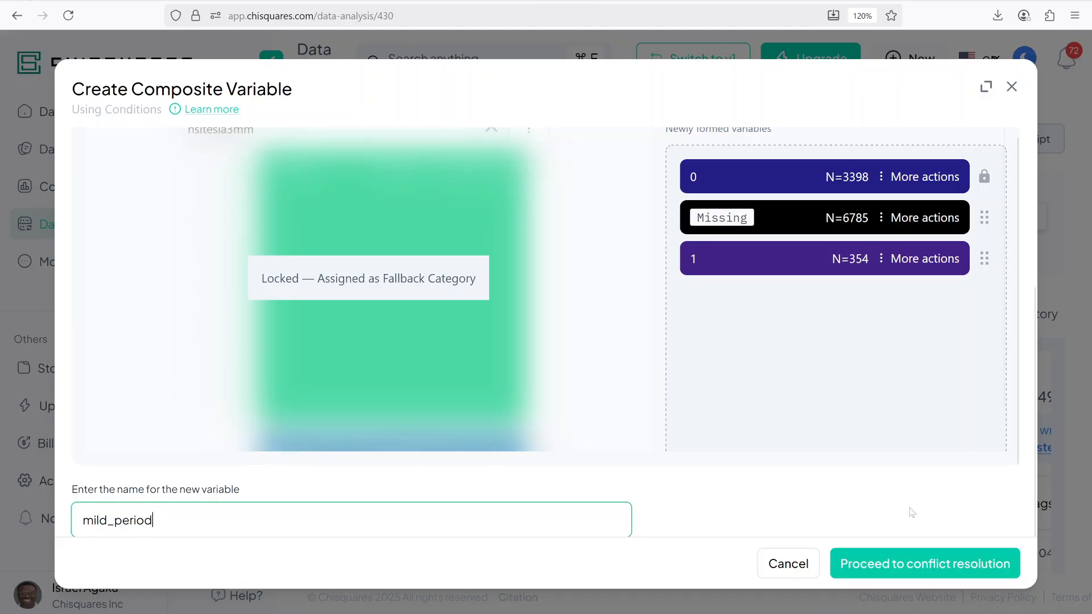
click(929, 568)
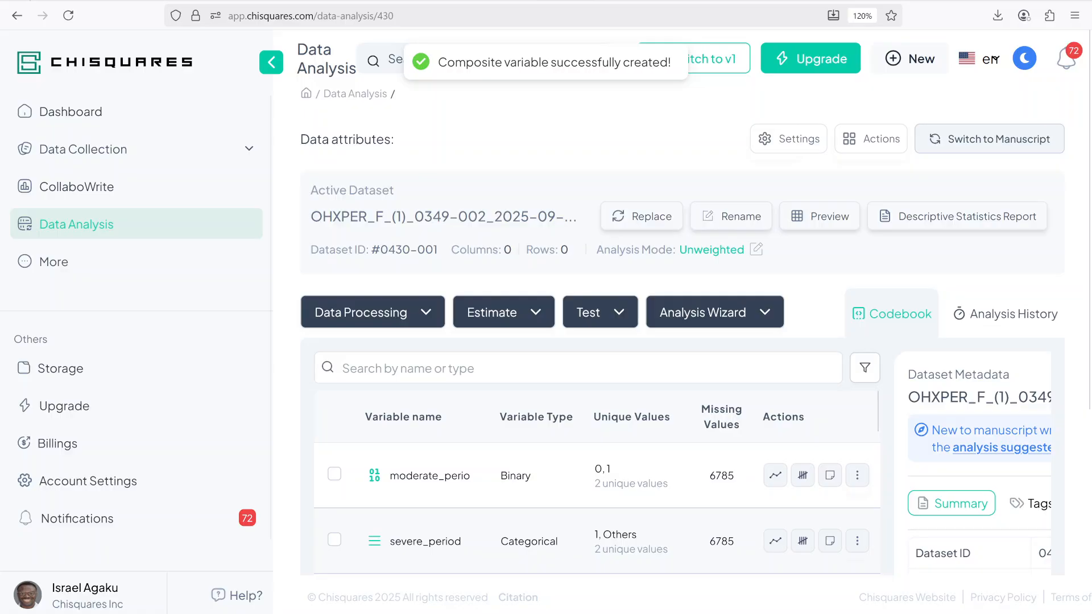
Step: Start a composite variable using conditions from mild_period, moderate_perio and severe_period
scroll(537, 339, down, 10)
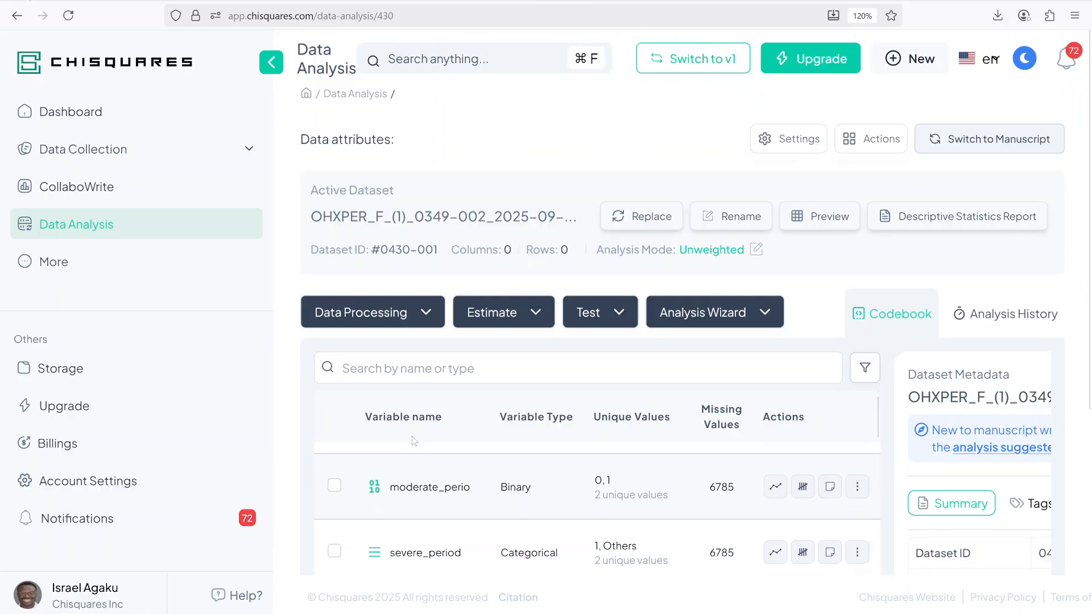
scroll(536, 339, up, 3)
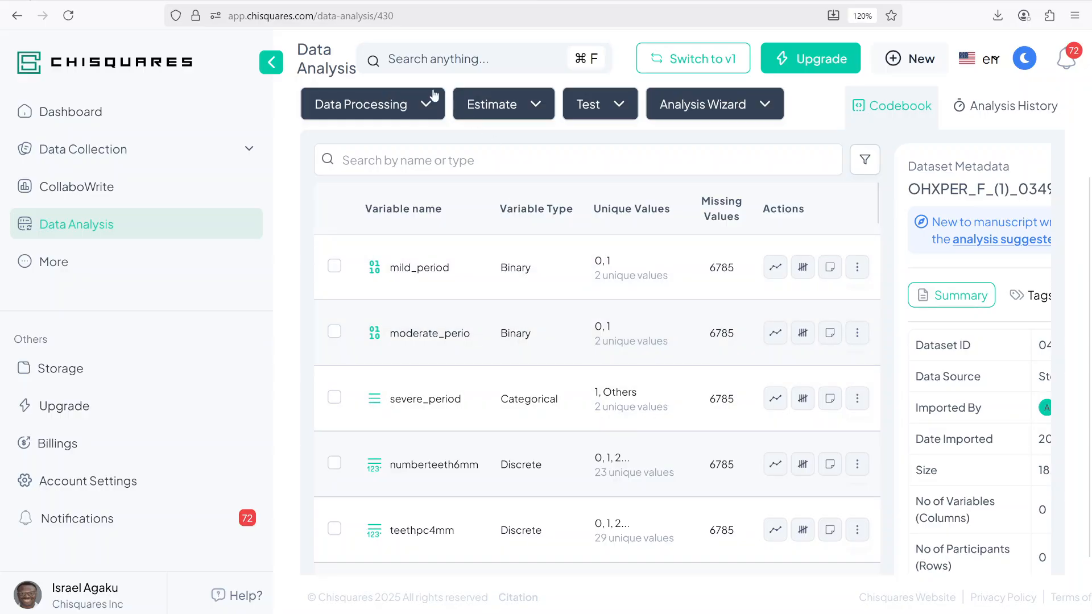
scroll(429, 108, up, 3)
click(400, 316)
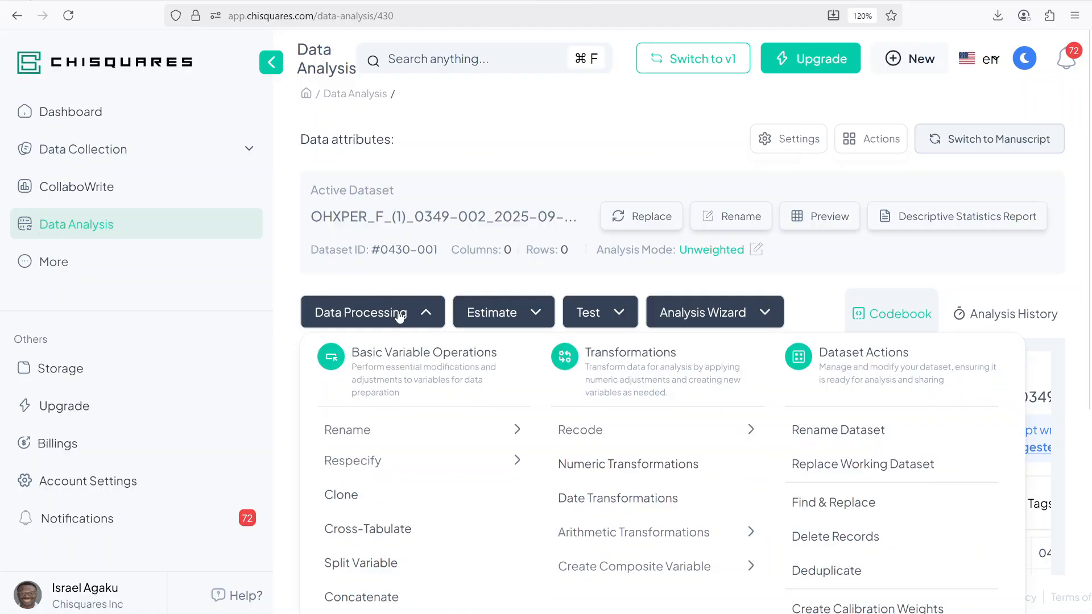
mouse_move(659, 571)
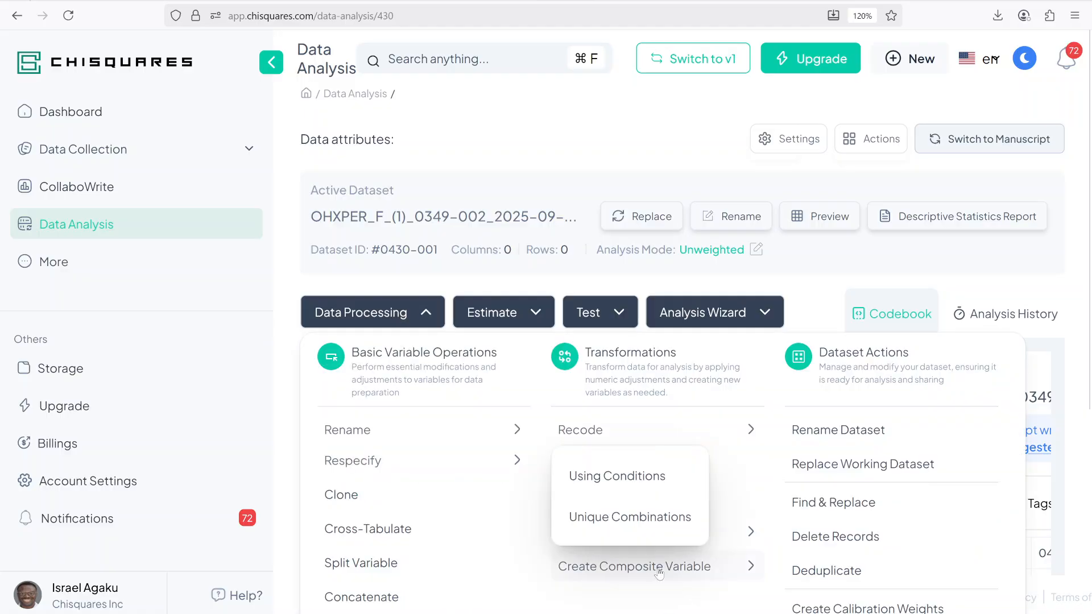
click(625, 477)
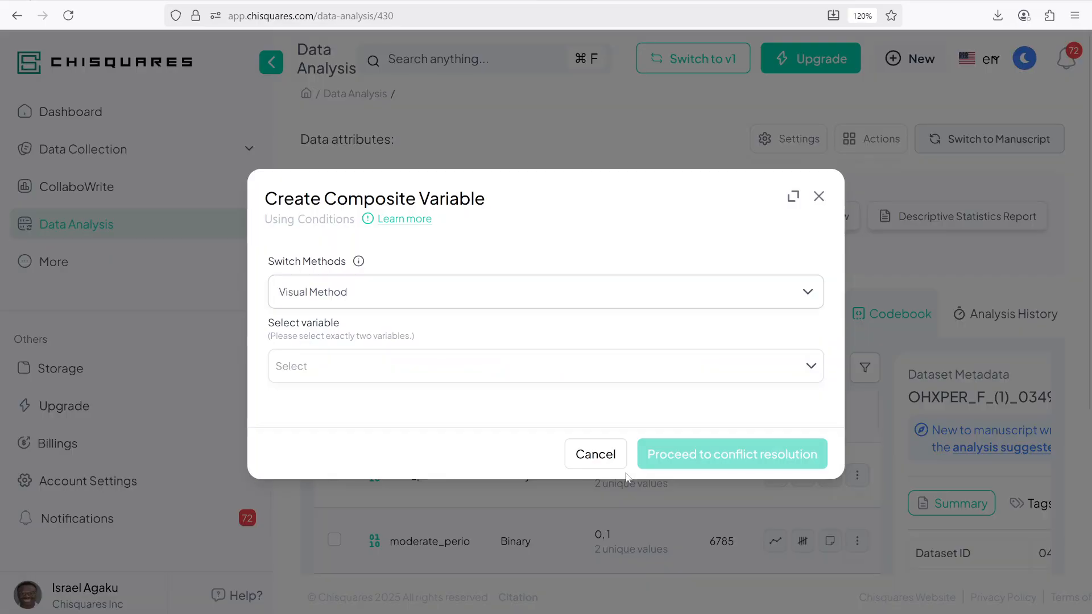
click(337, 366)
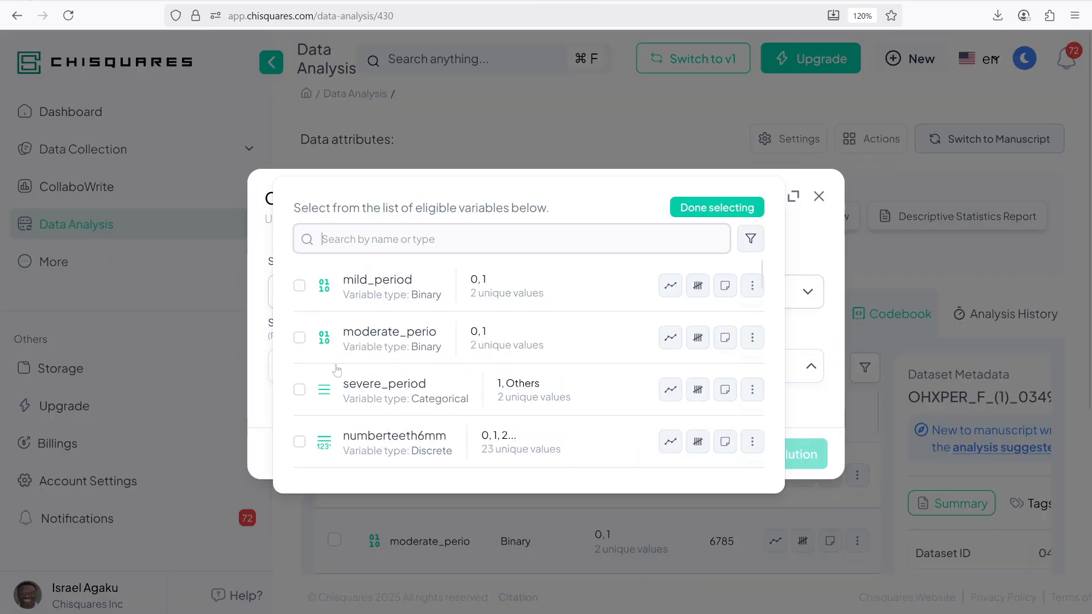
click(375, 287)
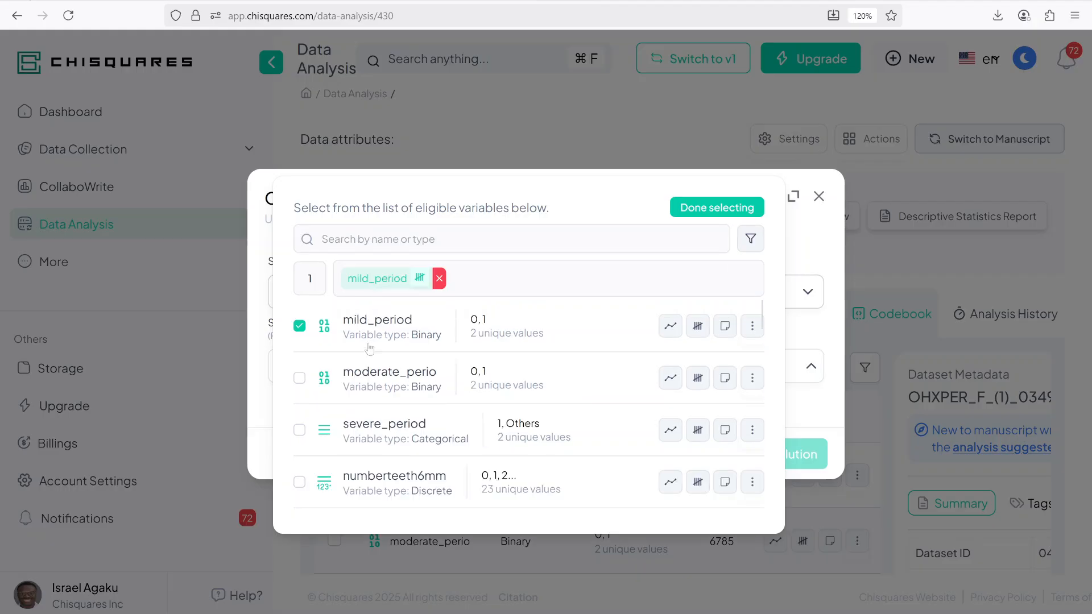
click(373, 385)
click(384, 435)
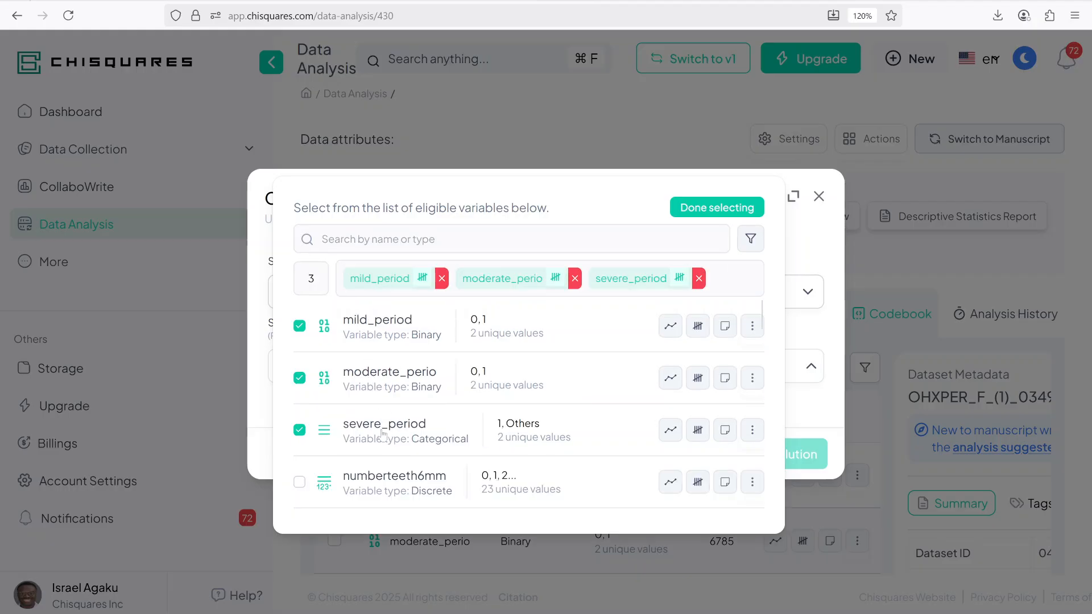
click(715, 208)
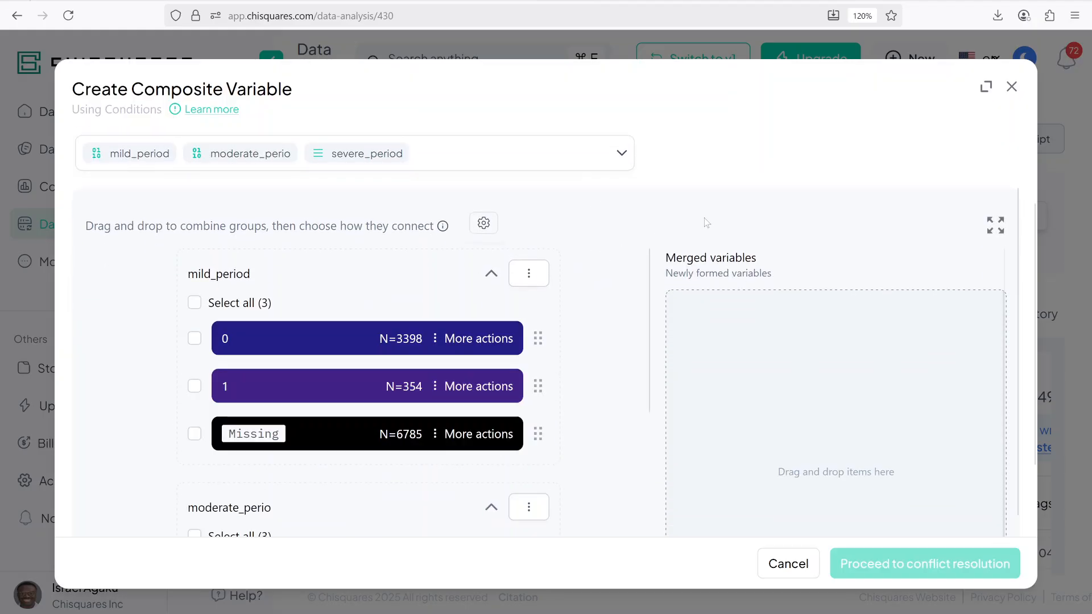
Step: Merge the value 1 groups of mild_period, moderate_perio and severe_period into one combined group
scroll(707, 223, down, 1)
scroll(626, 226, up, 1)
click(996, 225)
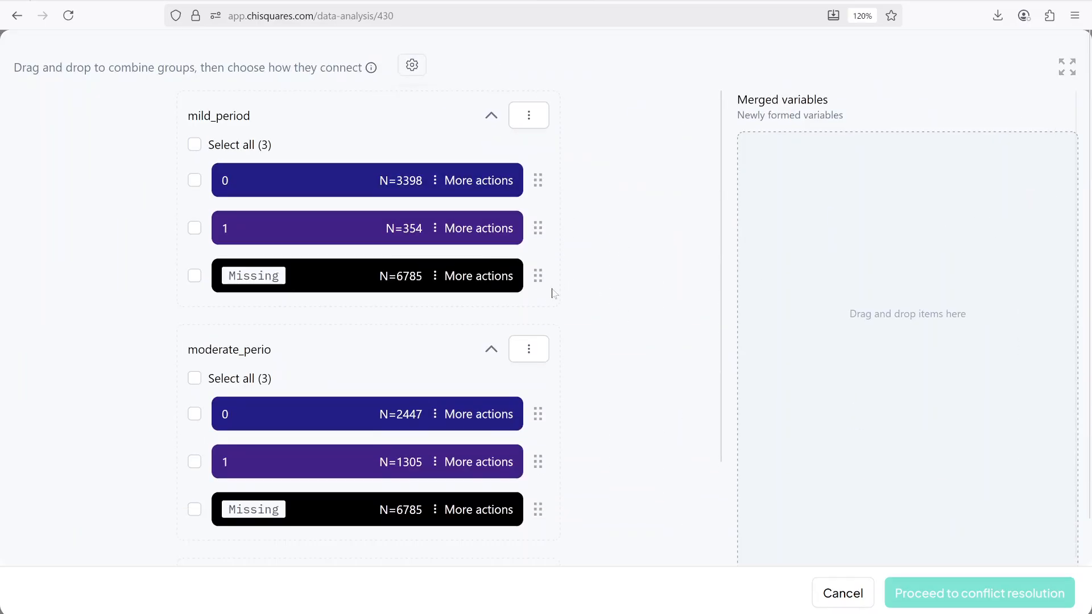
scroll(551, 292, down, 5)
scroll(208, 286, up, 5)
click(194, 228)
scroll(273, 300, down, 3)
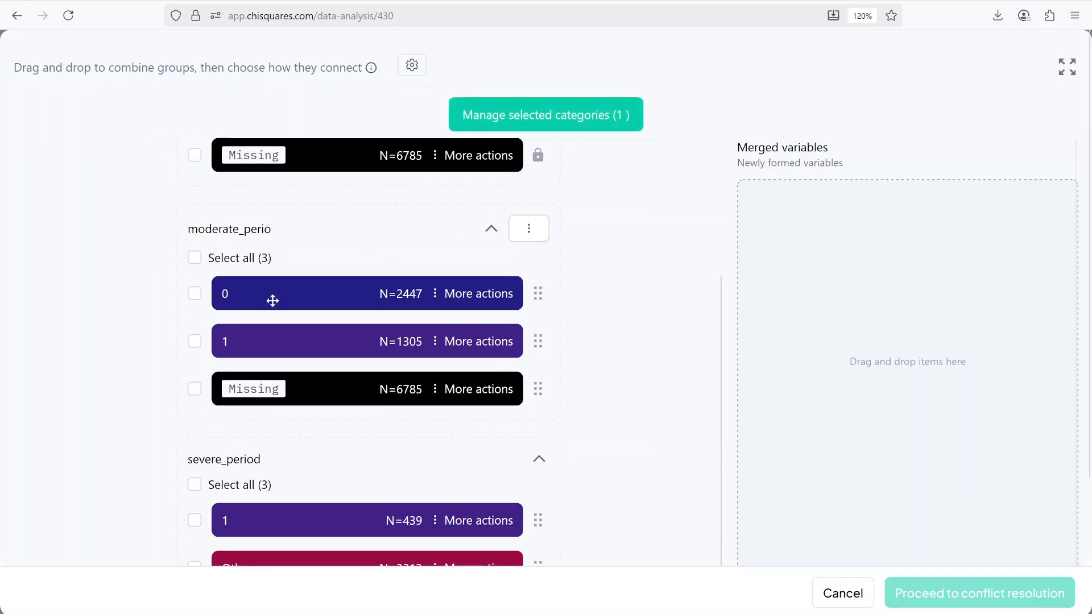
click(196, 342)
scroll(426, 273, down, 1)
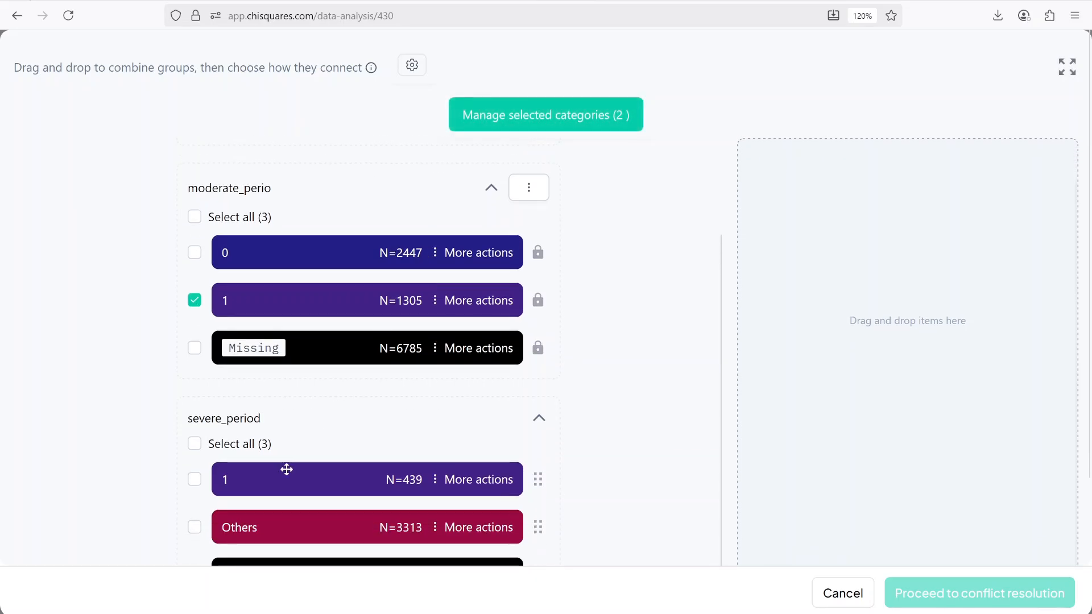
click(194, 479)
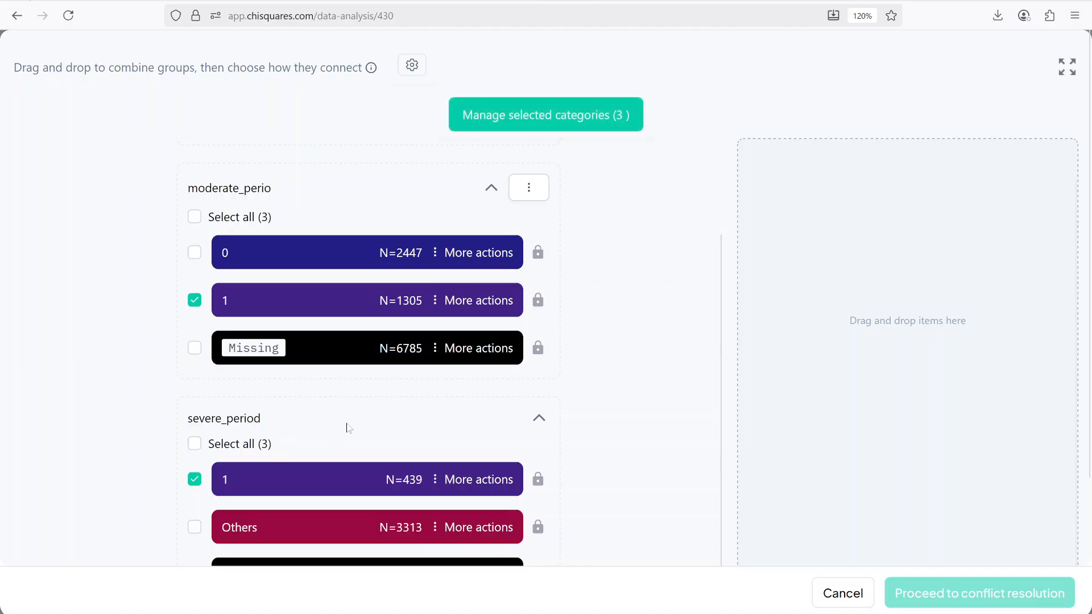
scroll(370, 369, up, 4)
click(523, 114)
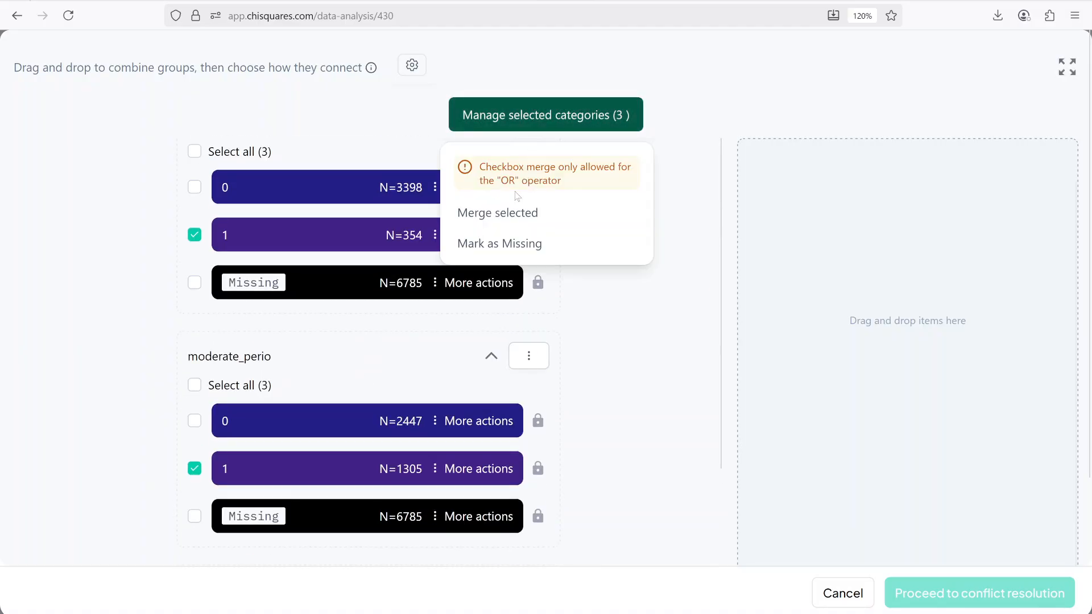
click(505, 219)
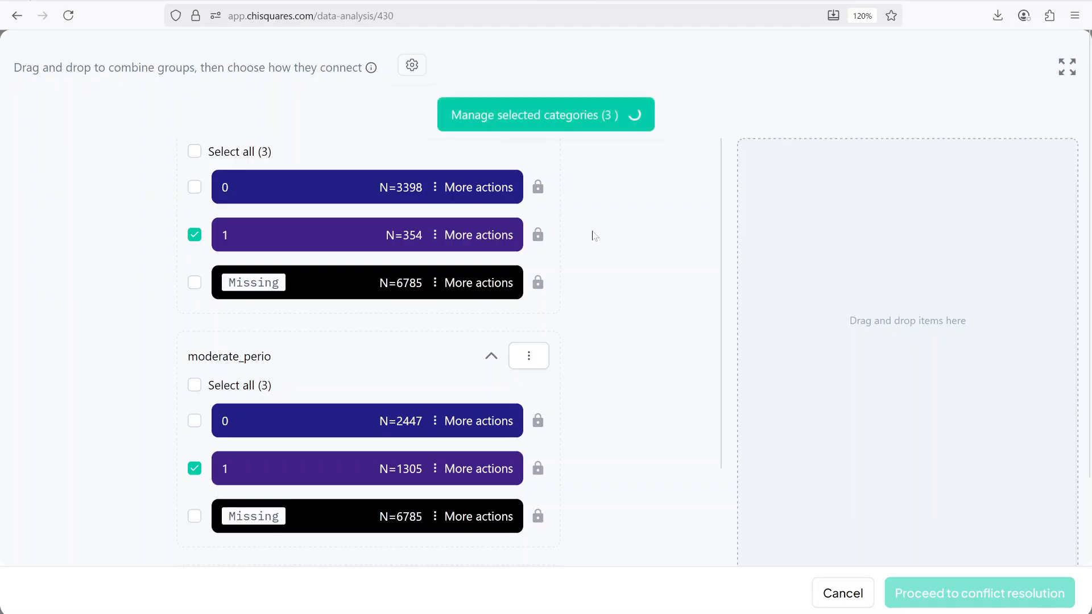
Step: Move the merged 1Or1Or1 group into the merged variables area and assign remaining observations to a separate category, excluding missing
scroll(558, 273, down, 3)
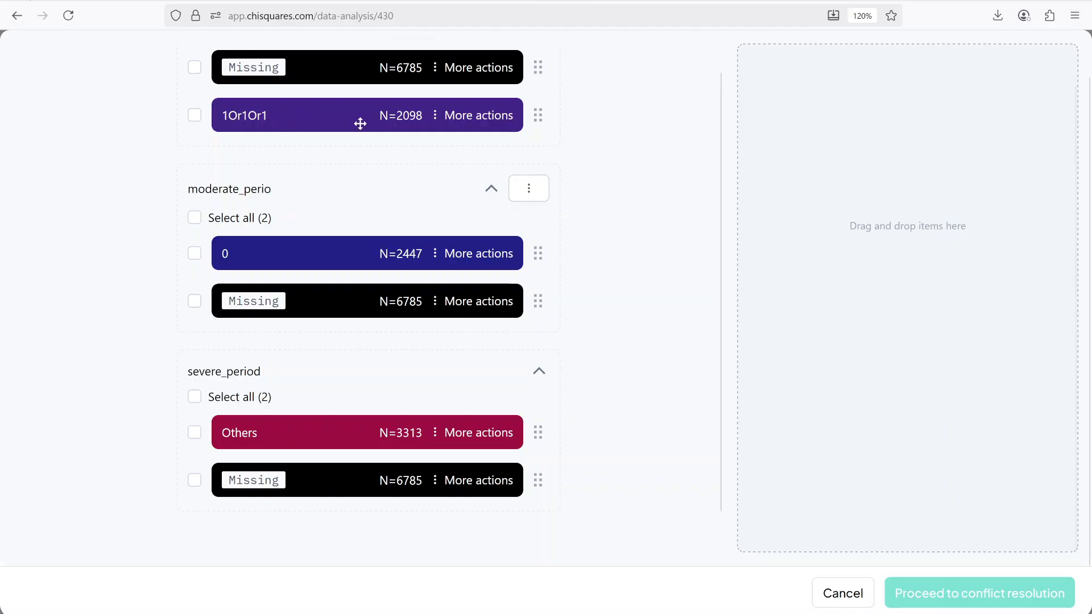
drag(341, 119, 887, 146)
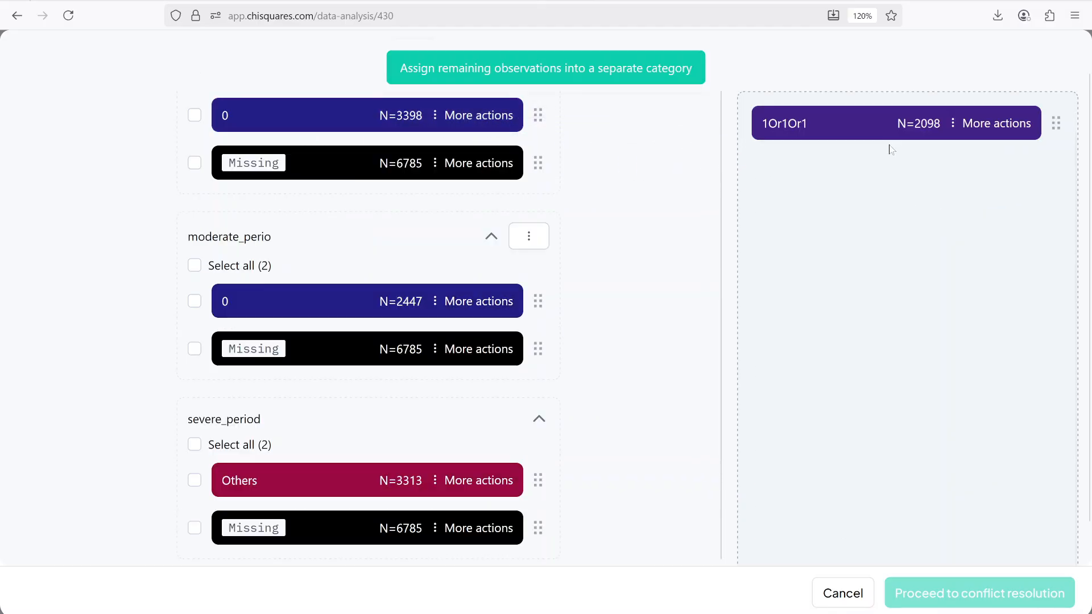
click(503, 67)
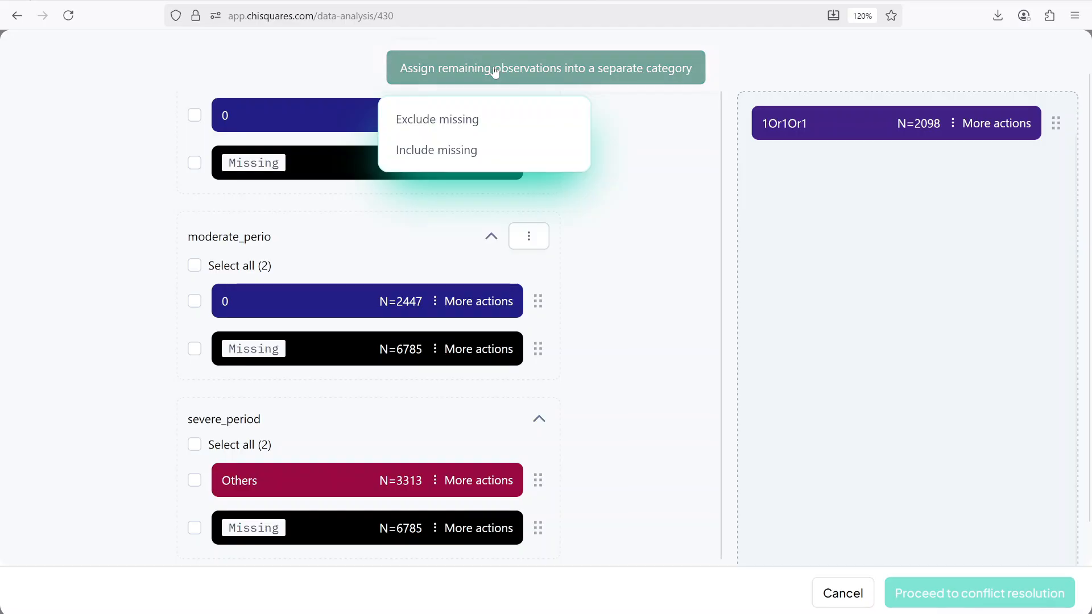
click(437, 120)
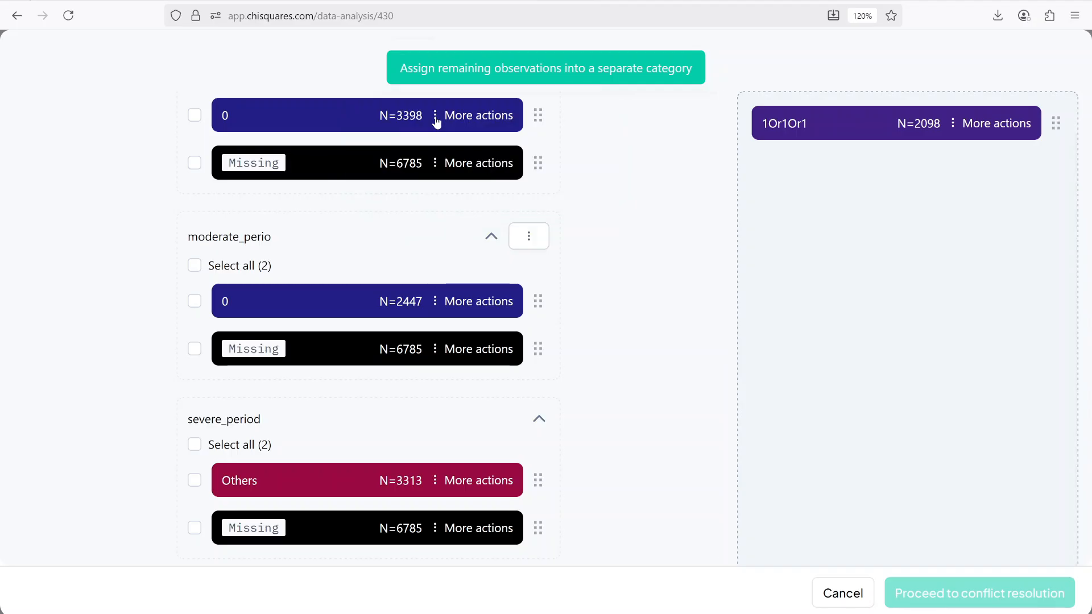
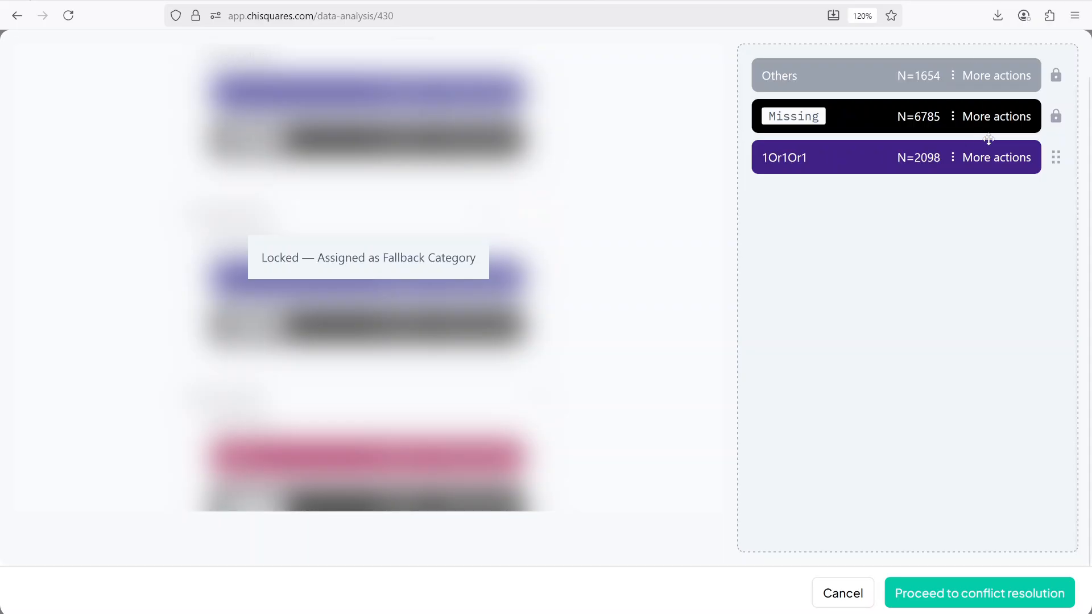
Step: Relabel the merged 1Or1Or1 group as 1 and the Others category as 0
click(995, 157)
click(930, 229)
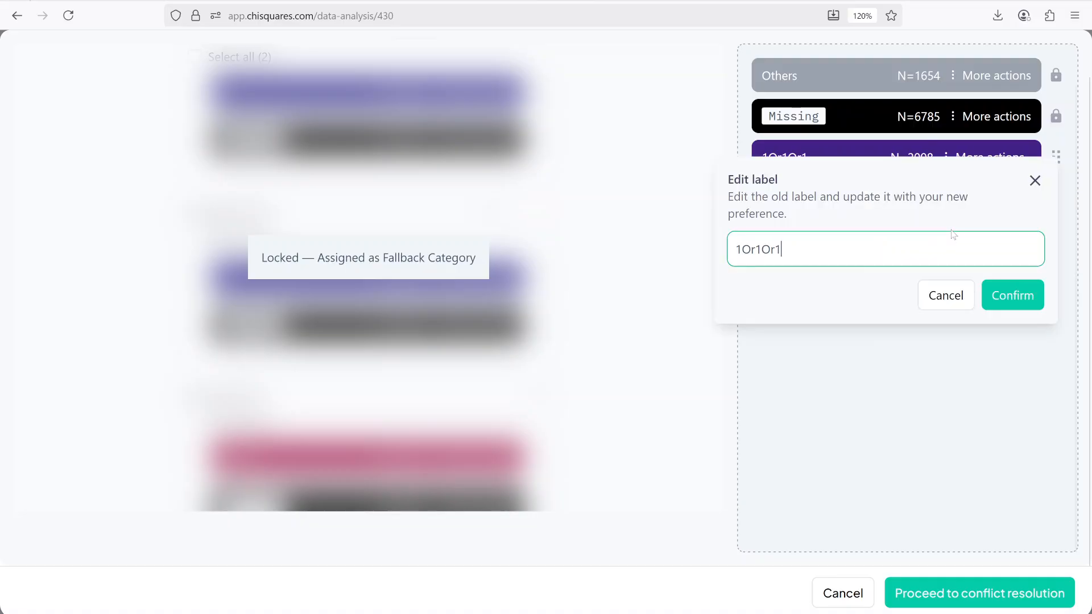
key(ctrl+a)
text(1)
click(1027, 297)
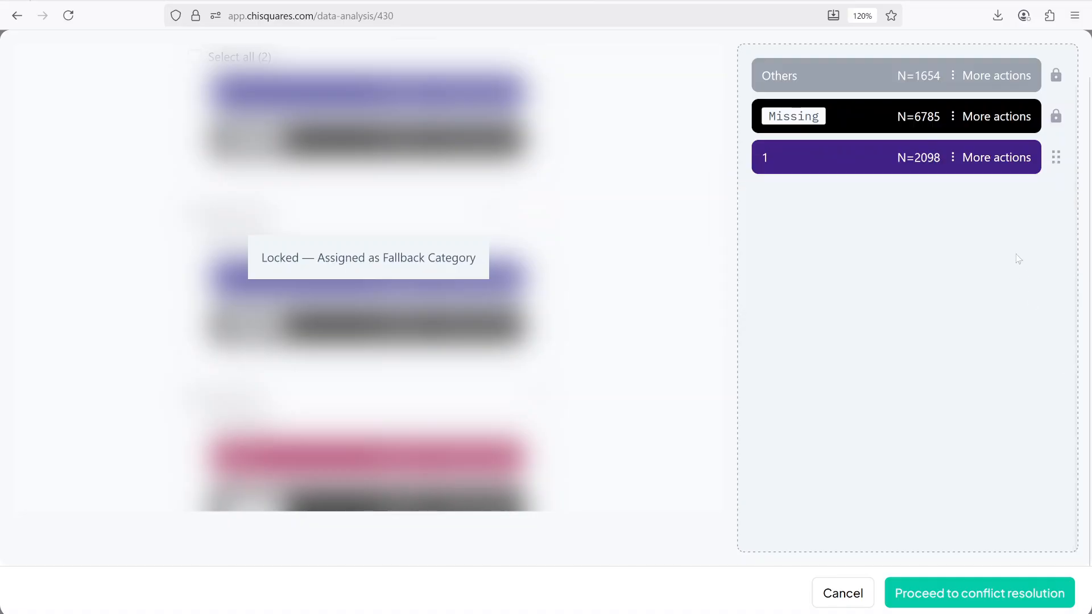
click(997, 76)
click(927, 149)
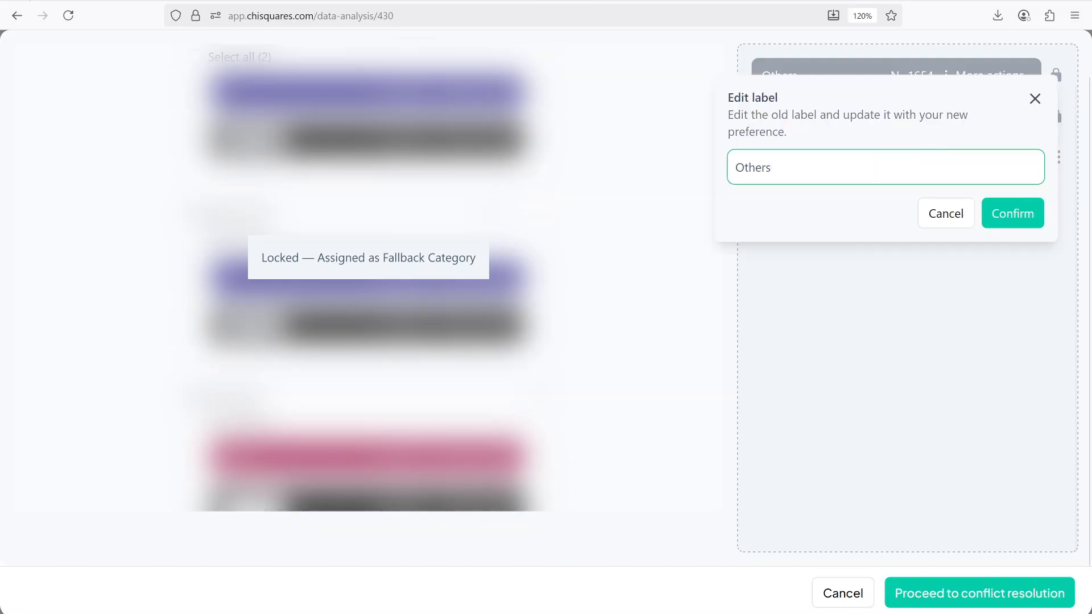
key(ctrl+a)
text(0)
click(1018, 222)
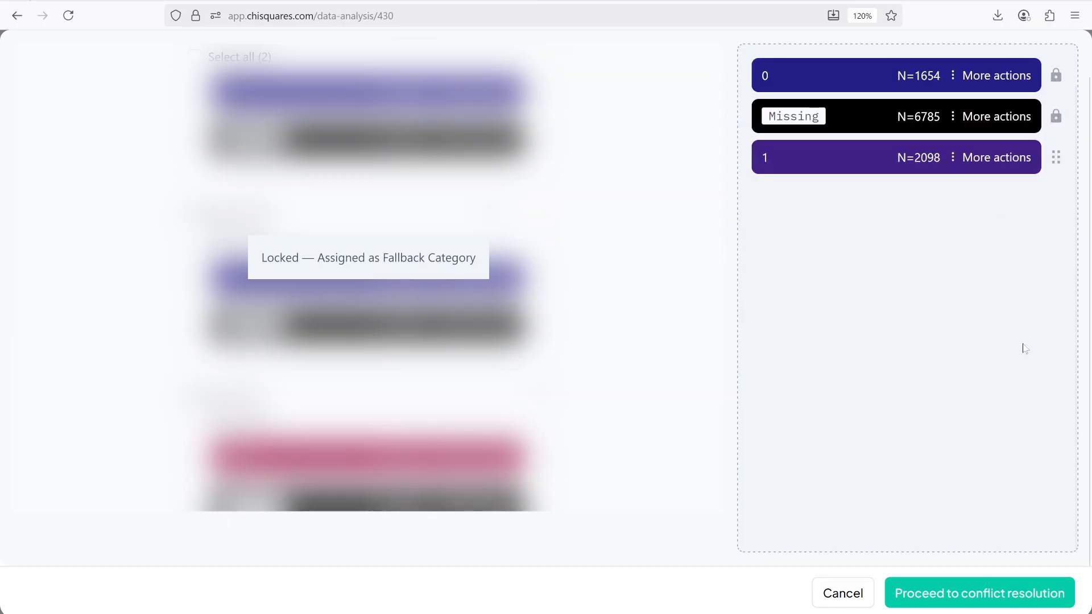
Step: Name the new composite variable any_period and proceed to create it
click(951, 597)
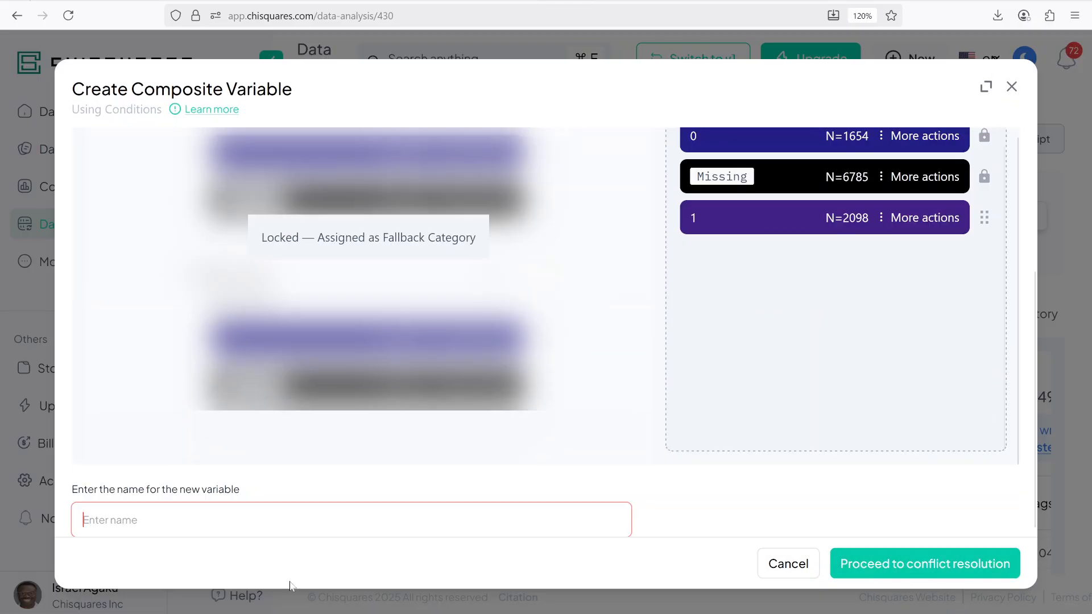
text(an)
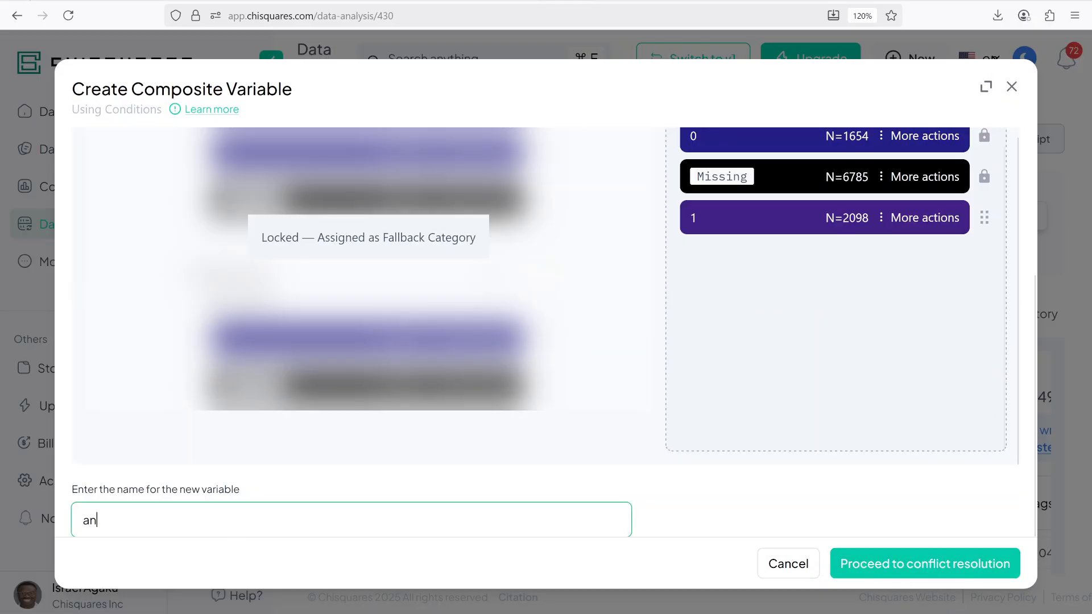
text(y_periodo)
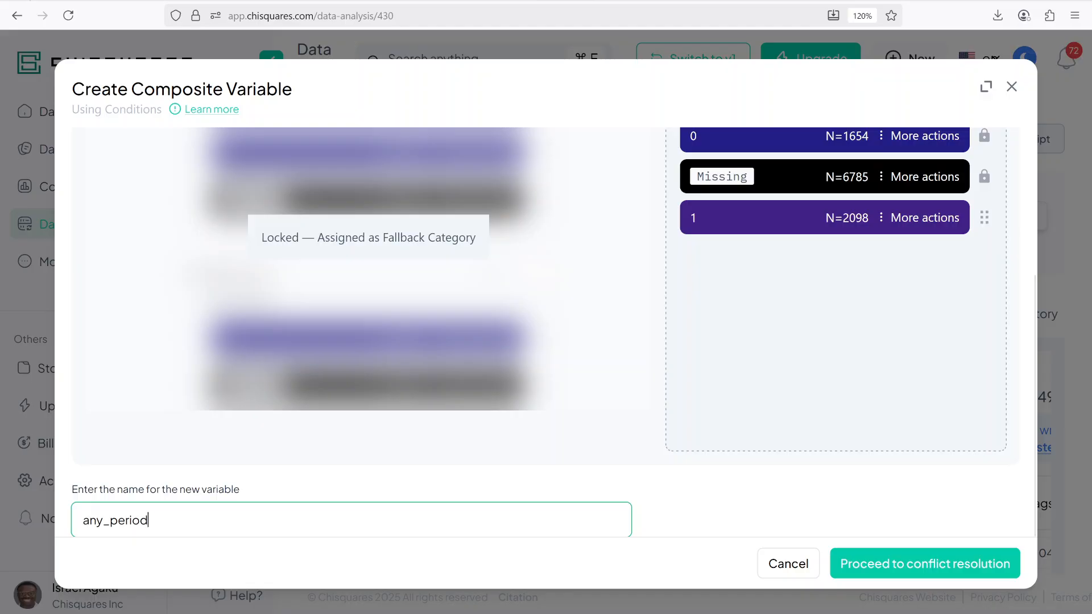
click(885, 561)
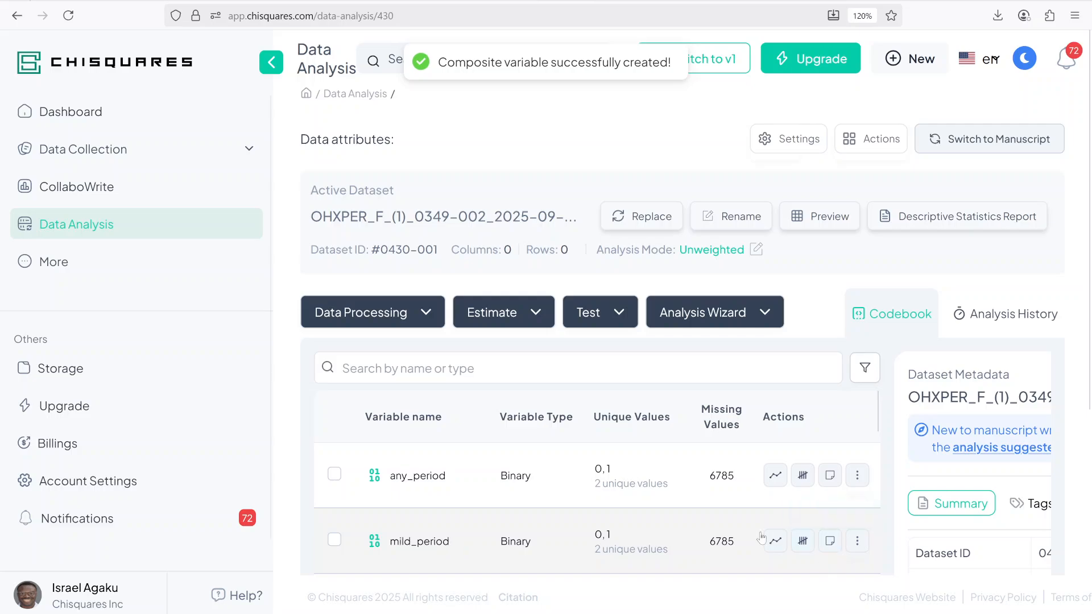
Step: Open a recode of severe_period and relabel its Others category as 0
scroll(600, 406, down, 5)
scroll(569, 370, up, 6)
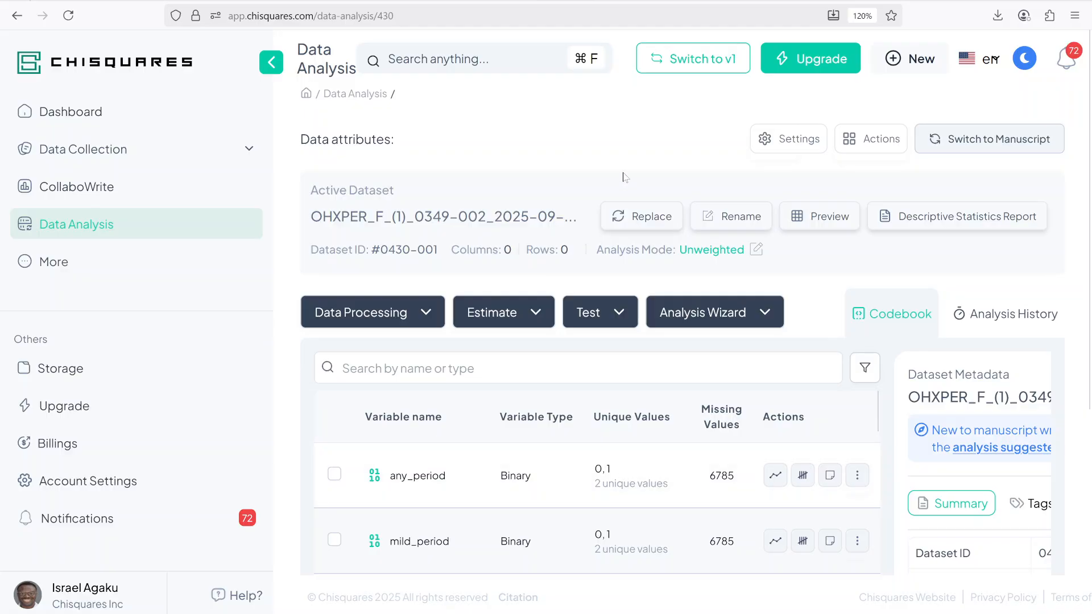
scroll(435, 433, down, 2)
scroll(427, 495, down, 2)
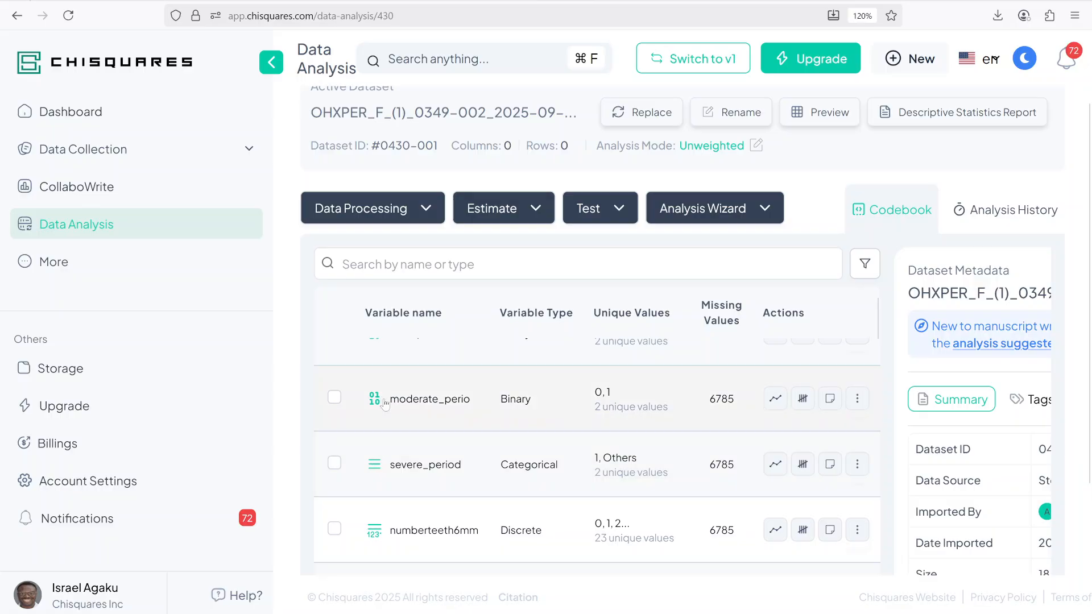
click(857, 464)
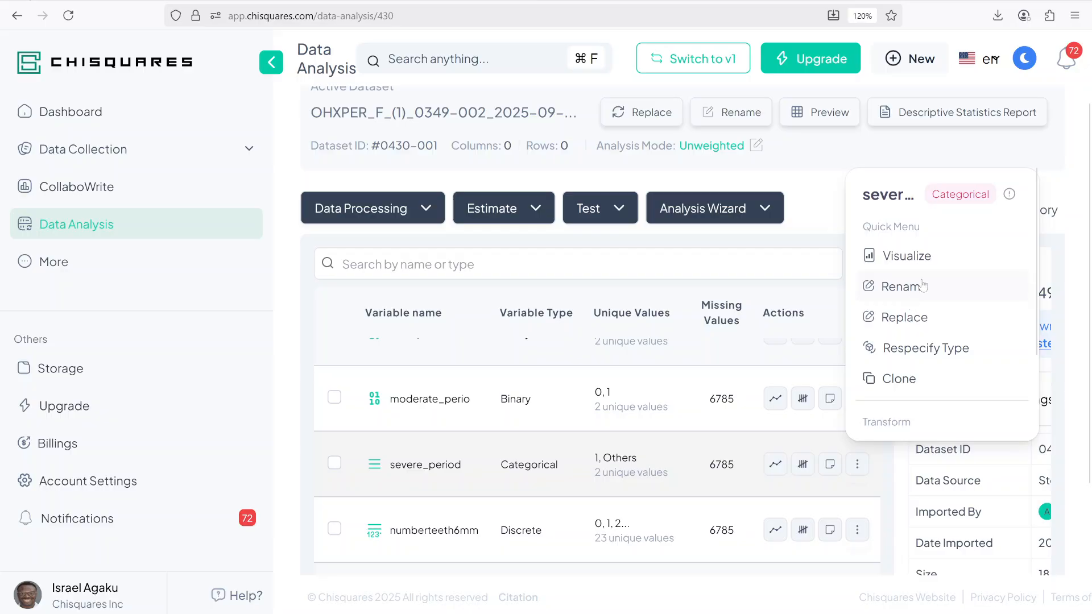
scroll(924, 287, down, 2)
click(913, 379)
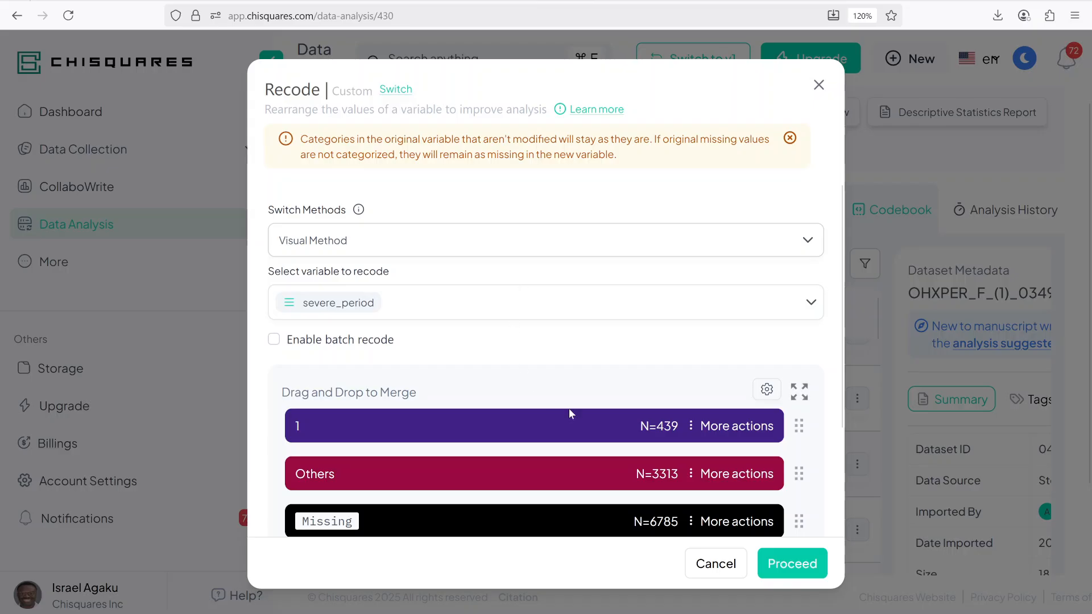
click(737, 474)
click(746, 543)
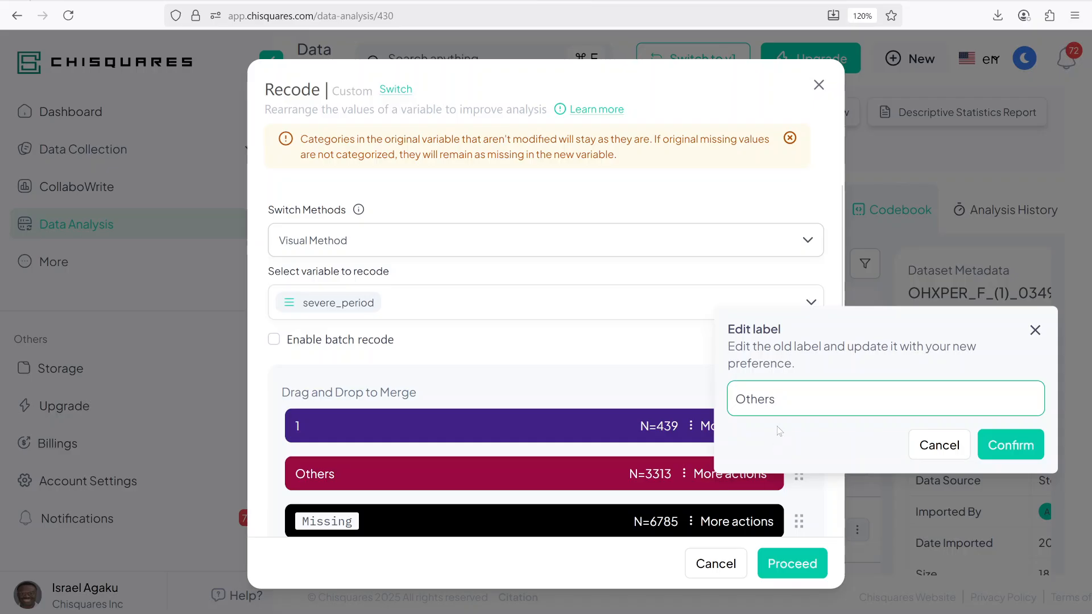
key(BackSpace)
key(BackSpace)
key(BackSpace)
key(BackSpace)
key(BackSpace)
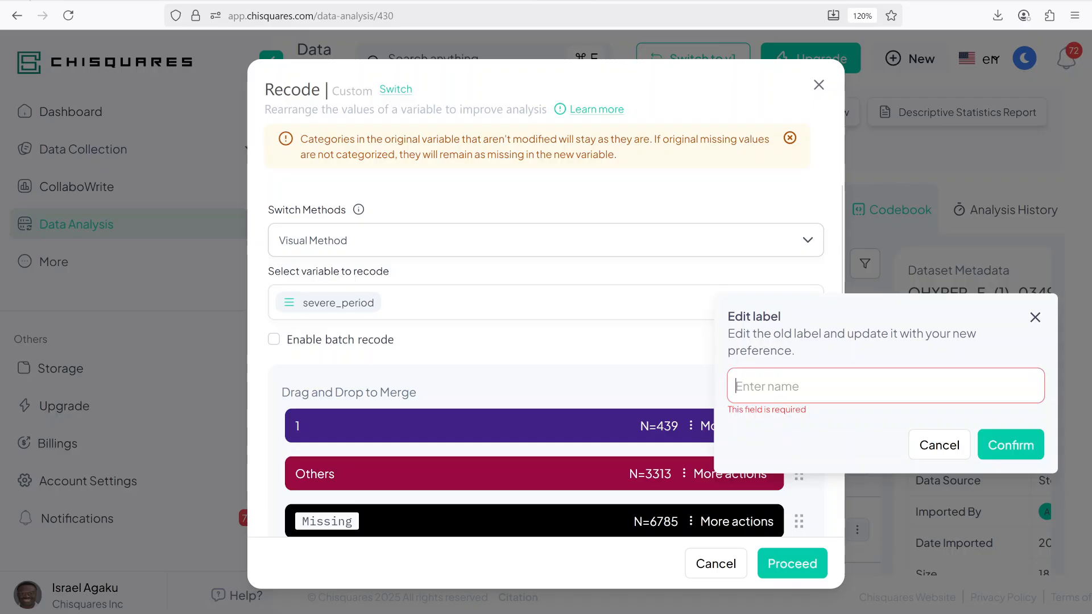
text(O)
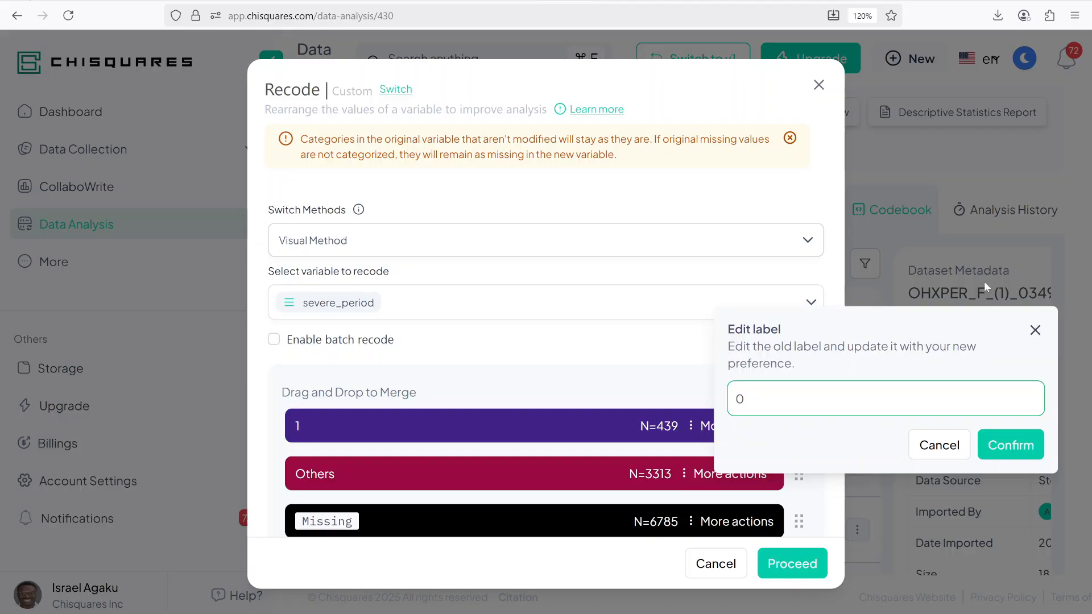
click(1011, 445)
Step: Apply the severe_period recode, replacing the original variable
scroll(267, 330, down, 2)
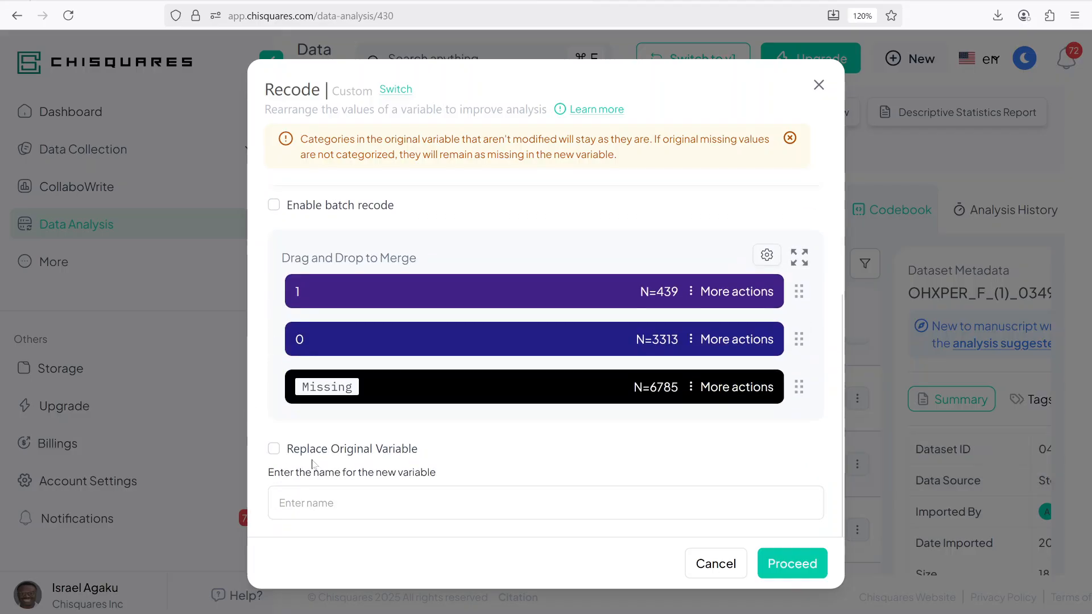
click(273, 449)
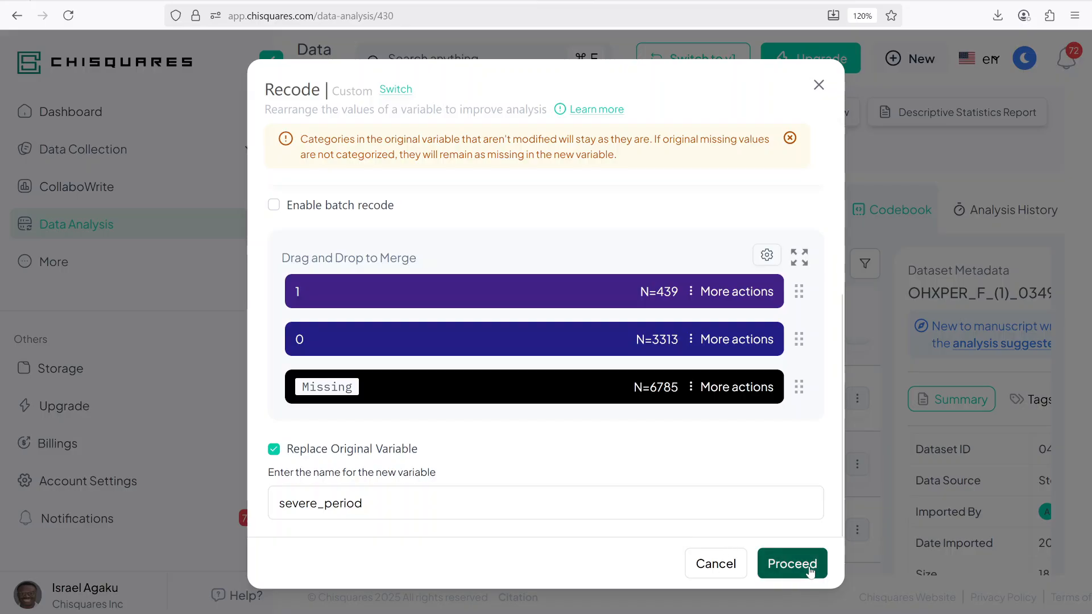
click(790, 563)
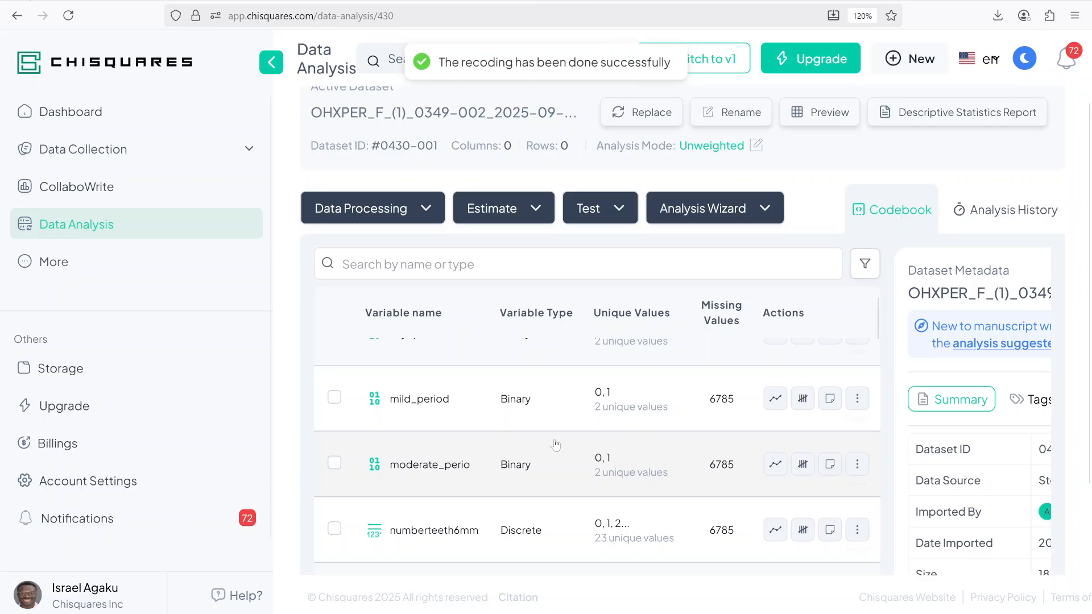
Step: Open the weighted analysis settings and choose wtmec2yr as the weight variable
scroll(404, 420, down, 2)
scroll(421, 416, up, 2)
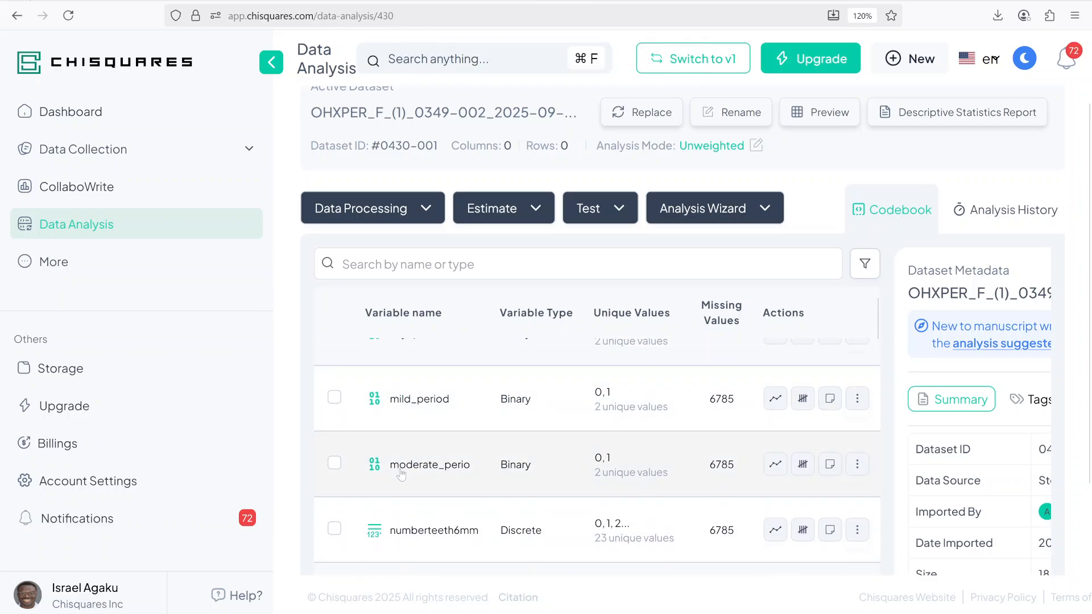
scroll(439, 455, up, 2)
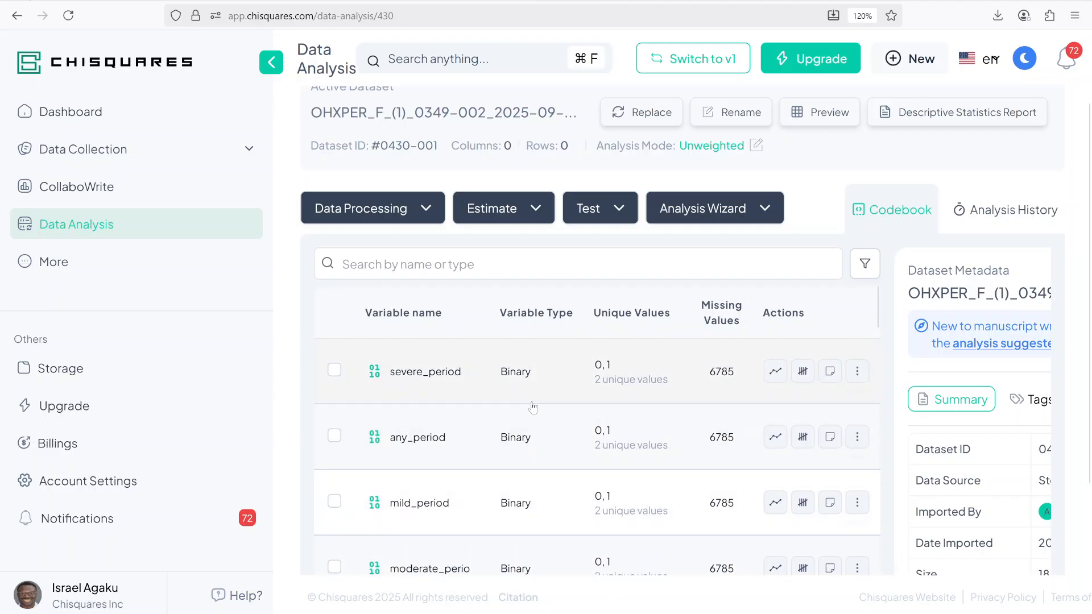
scroll(532, 407, up, 2)
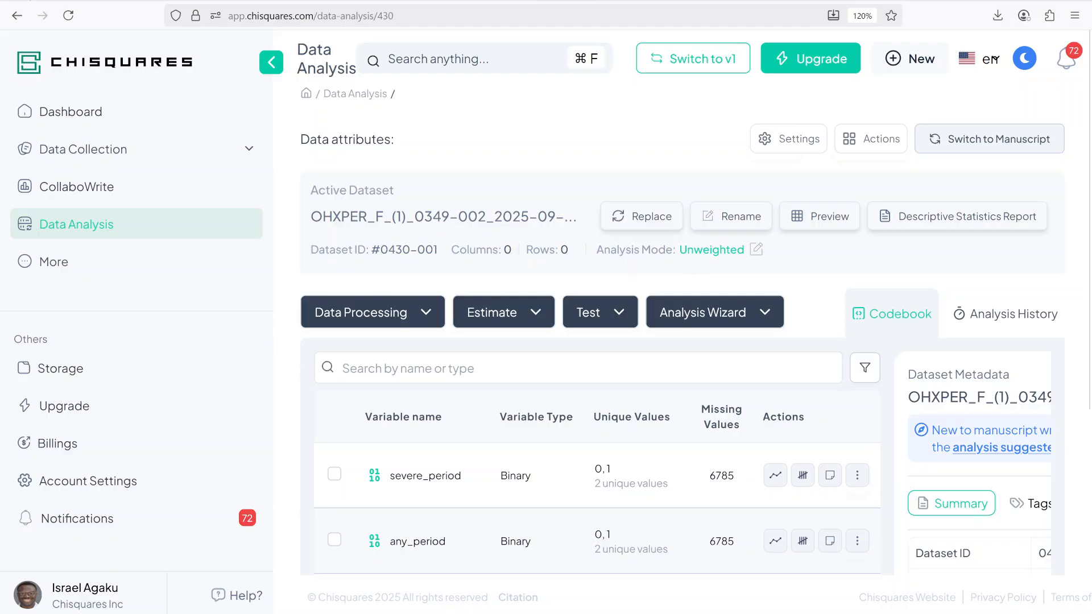
drag(611, 251, 664, 260)
click(663, 260)
click(757, 252)
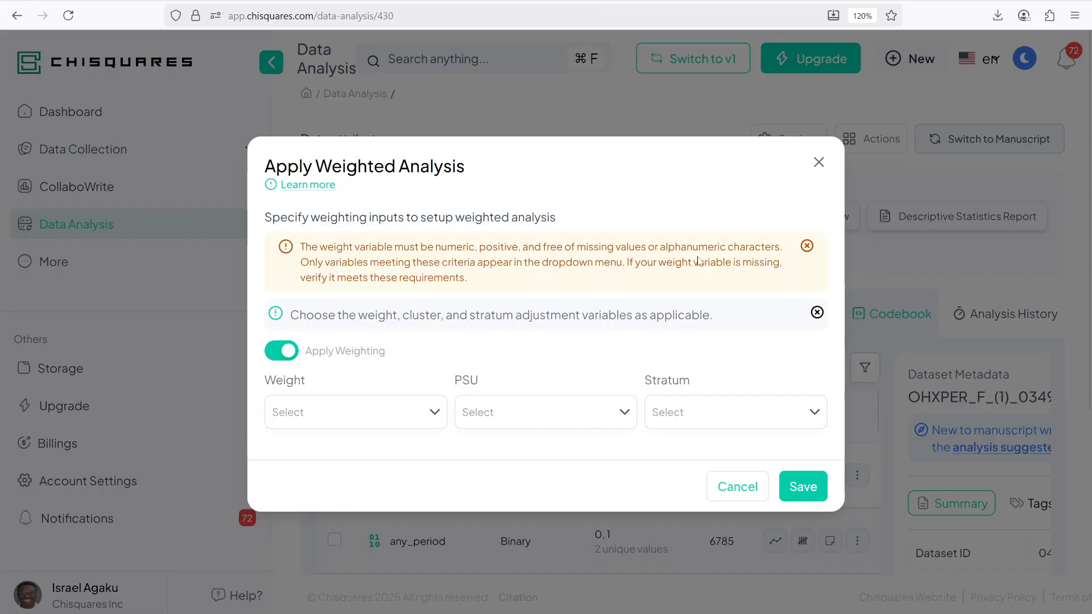
click(343, 413)
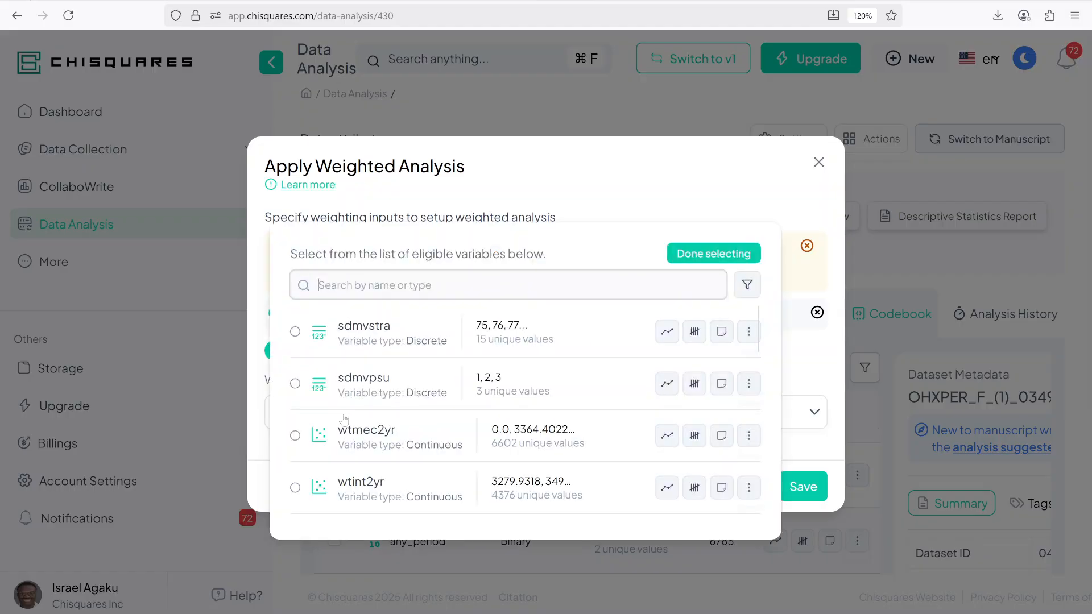
click(367, 437)
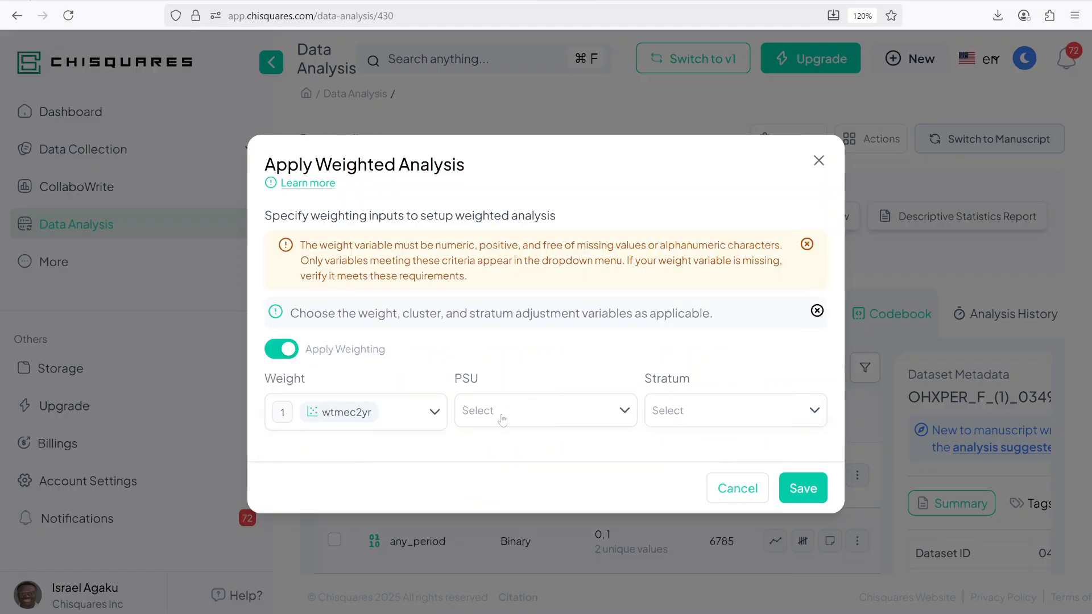
Step: Set sdmvpsu as the PSU and sdmvstra as the stratum, and save the weighting
click(503, 420)
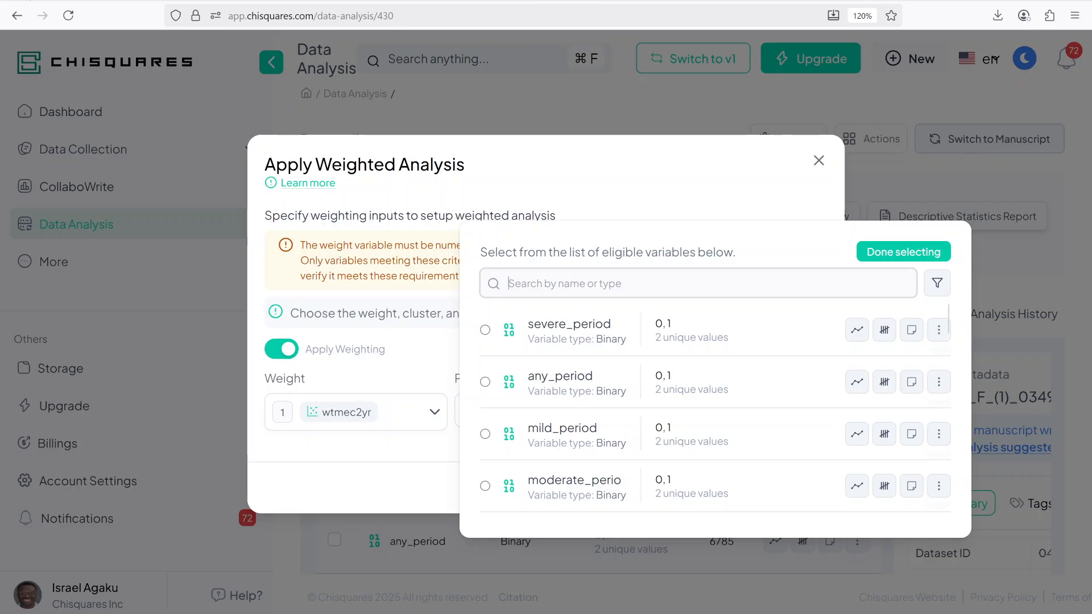
text(psu)
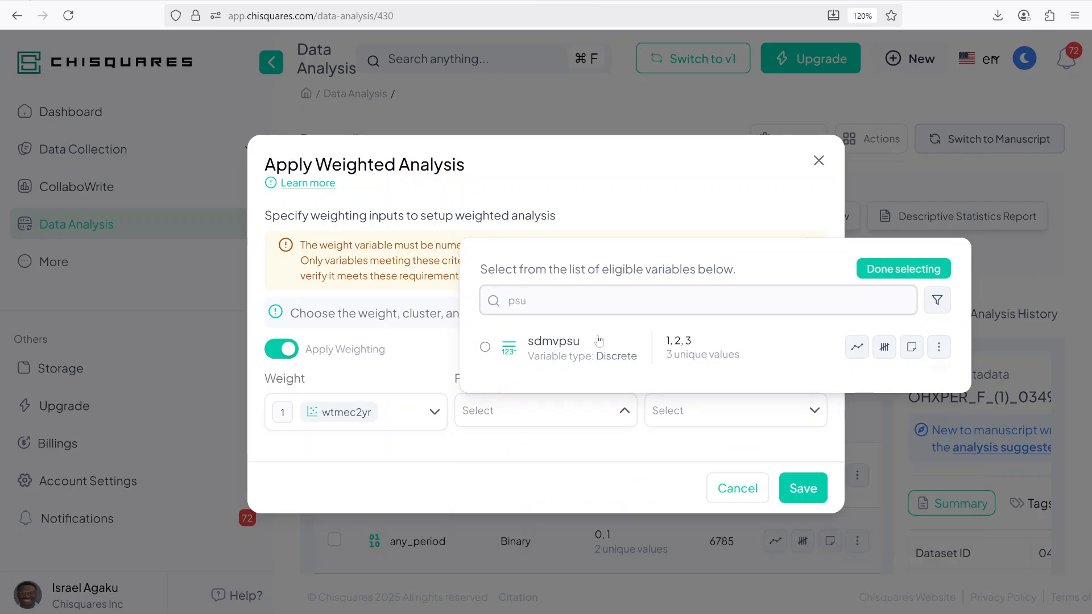
click(574, 356)
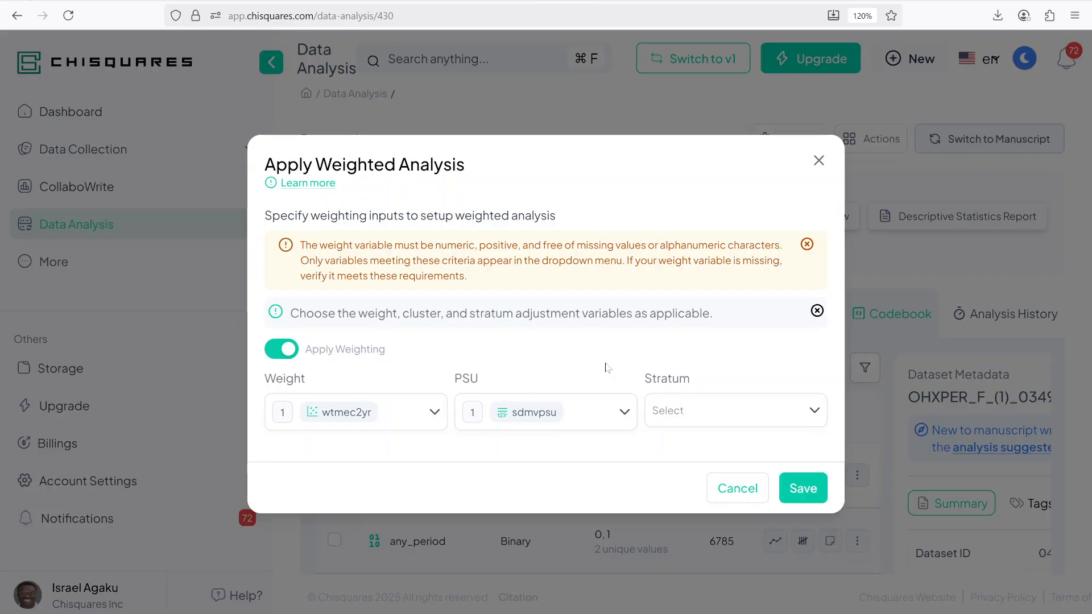
click(690, 414)
text(stra)
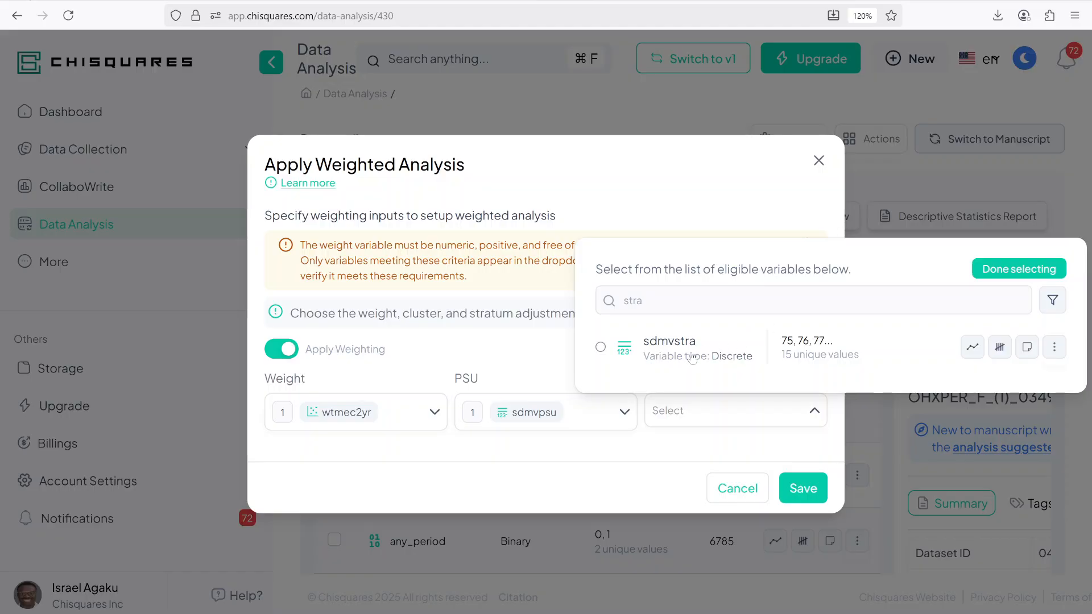
click(692, 357)
click(802, 489)
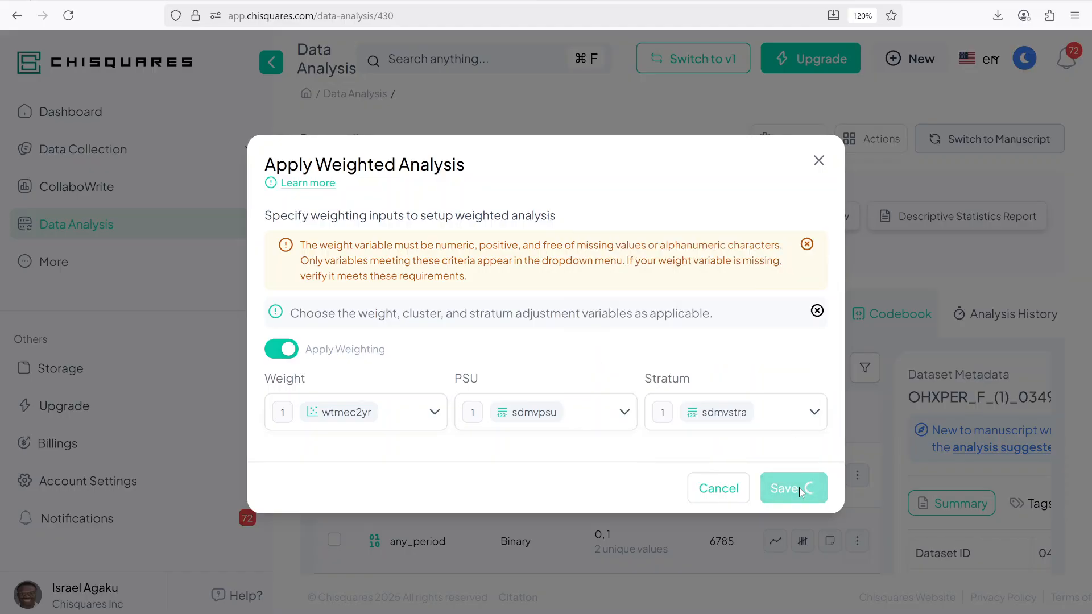
drag(646, 250, 772, 256)
click(774, 259)
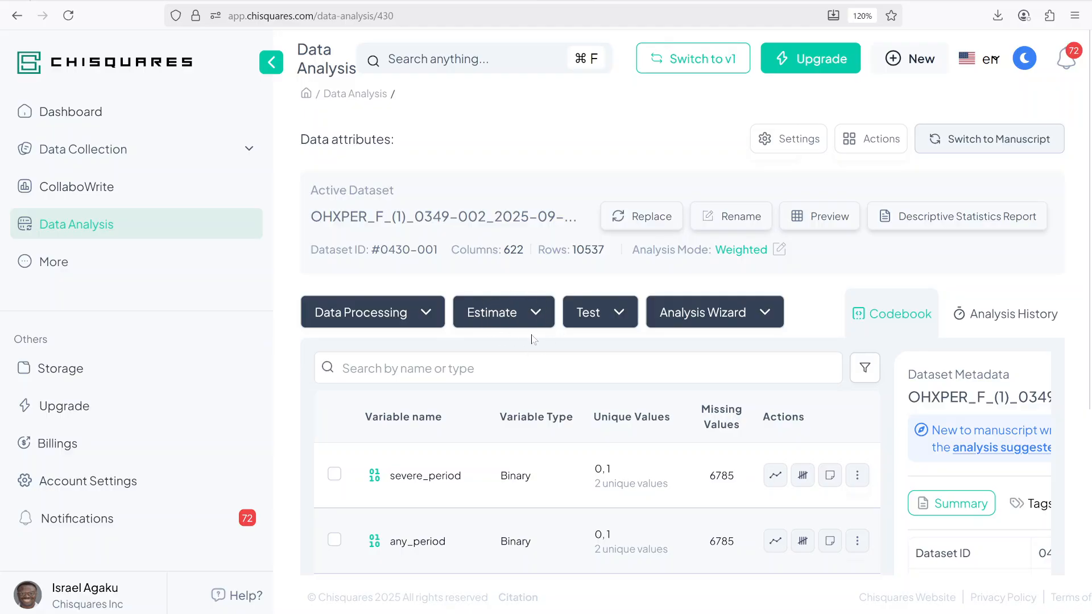
Step: Start a Prevalence estimate with severe_period, any_period, mild_period and moderate_perio as outcome variables
click(530, 311)
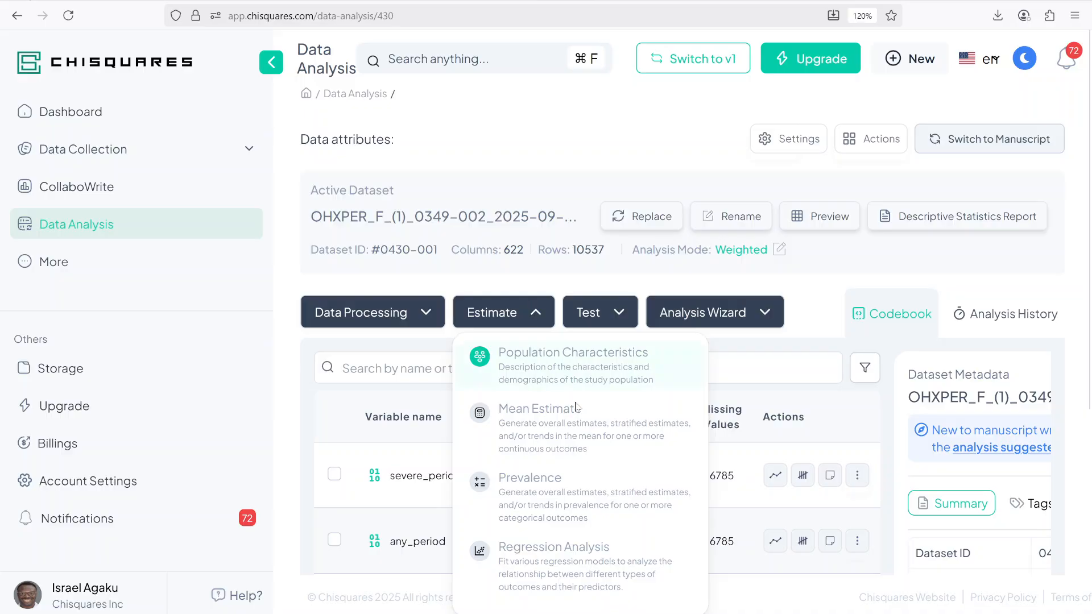
click(561, 505)
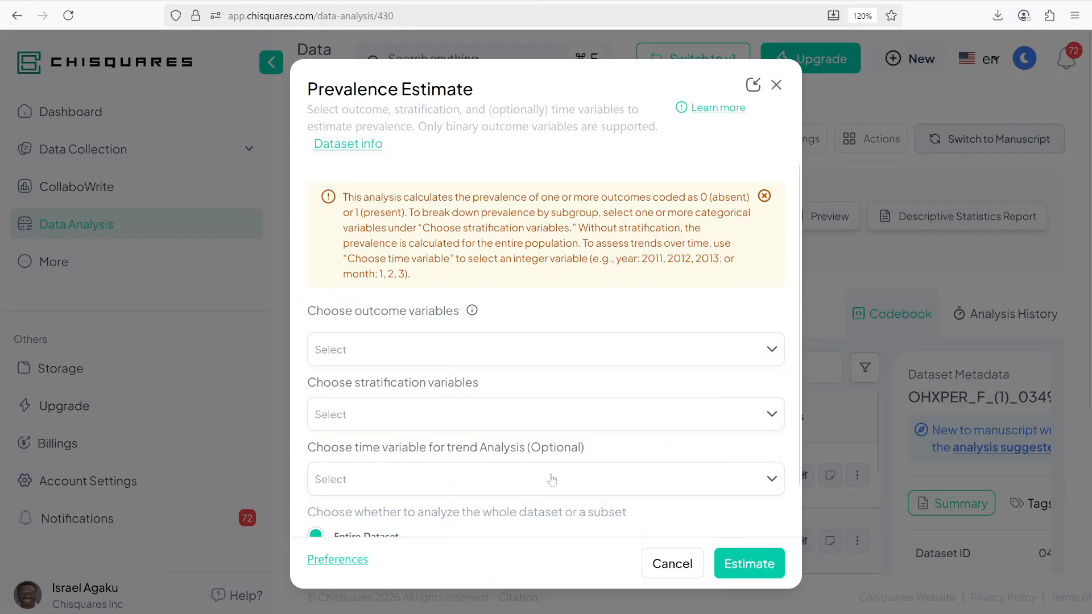
click(385, 347)
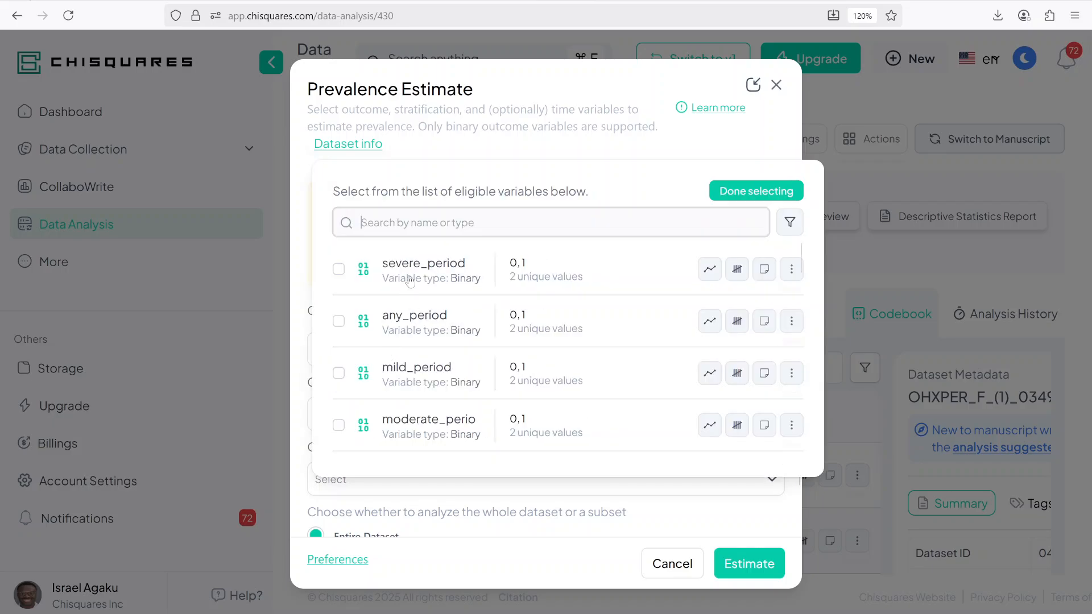
click(408, 281)
click(402, 365)
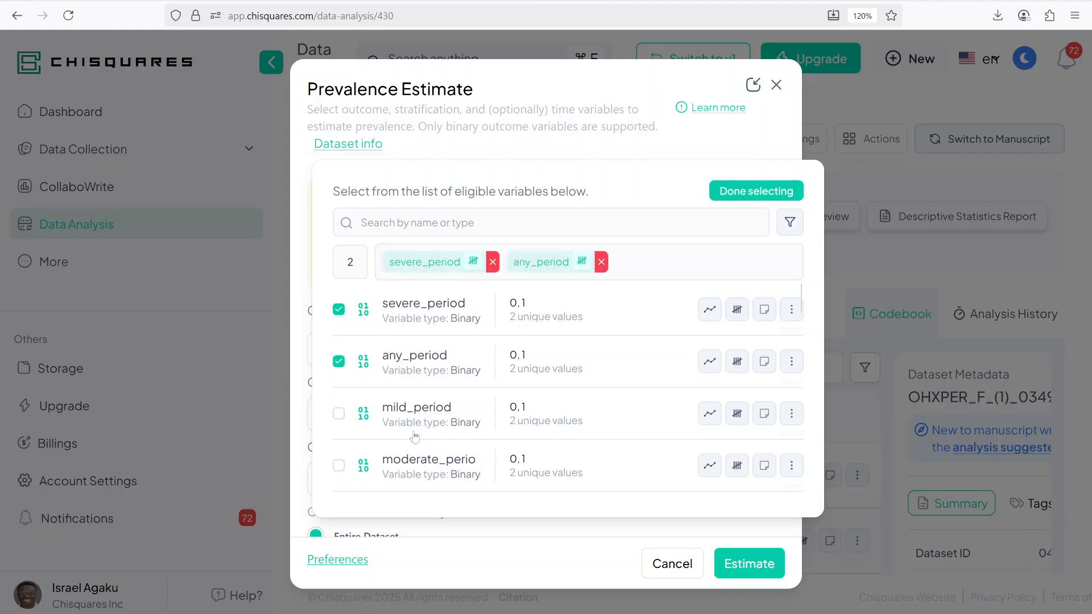
click(416, 426)
click(416, 470)
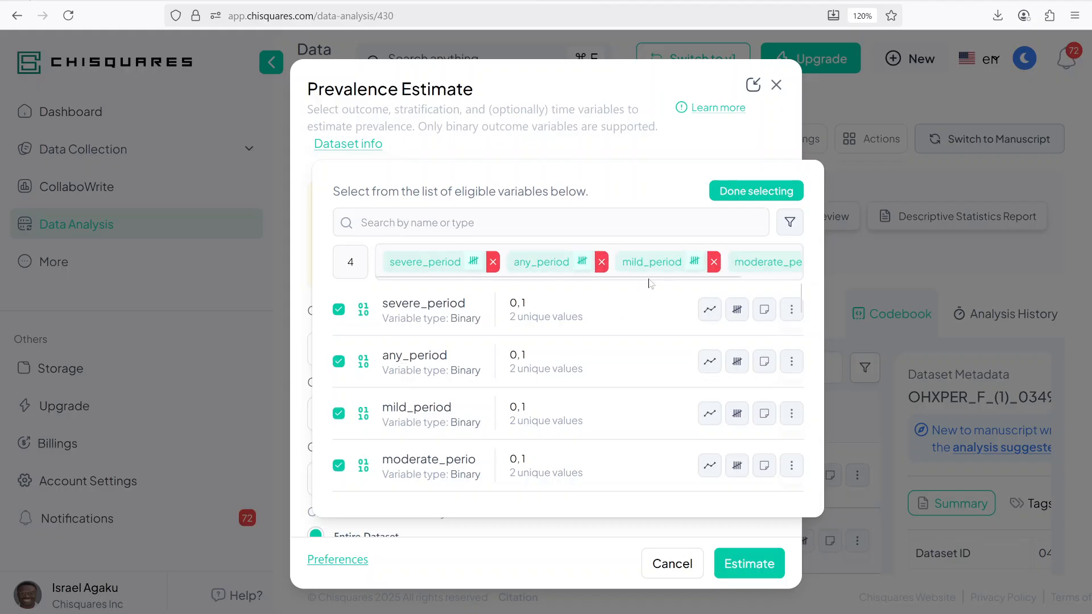
Step: Finish the outcome selection, switch the analysis to a subset, and add ridageyr as the condition variable
click(732, 192)
scroll(588, 356, down, 2)
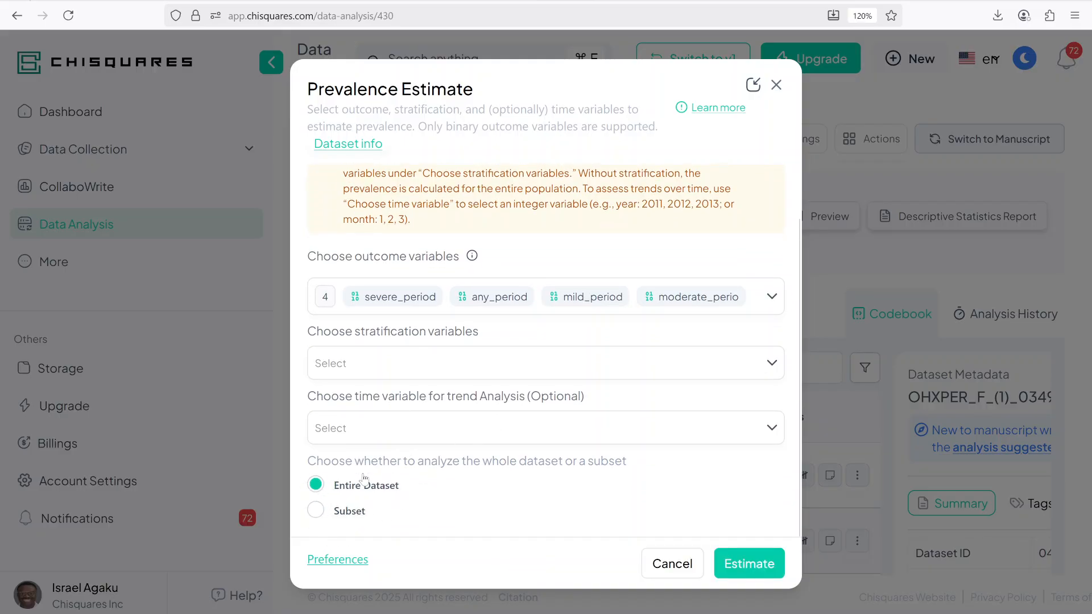
click(317, 510)
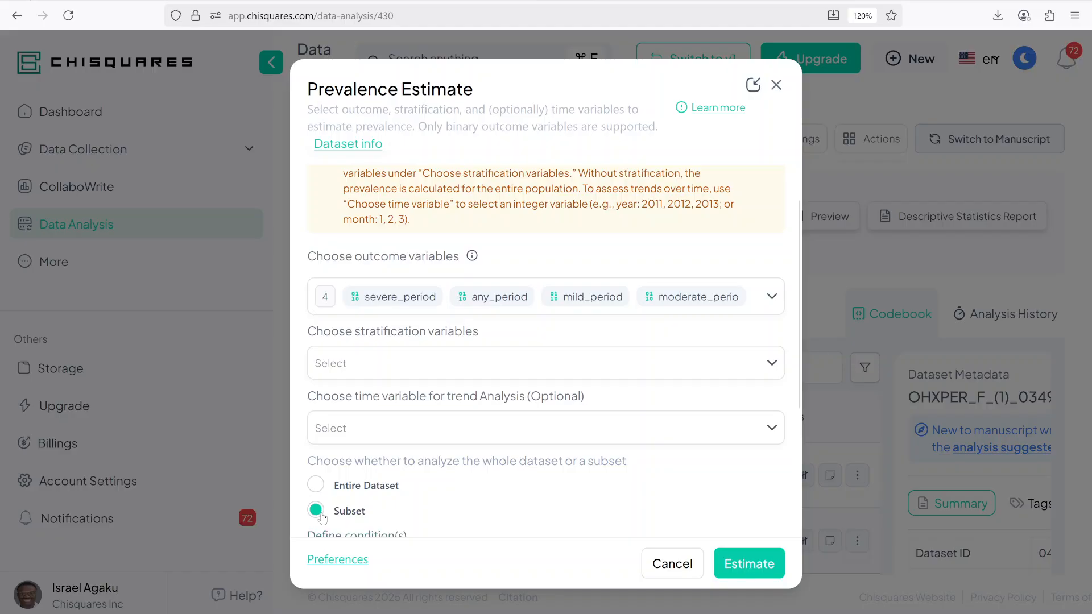
scroll(449, 424, down, 5)
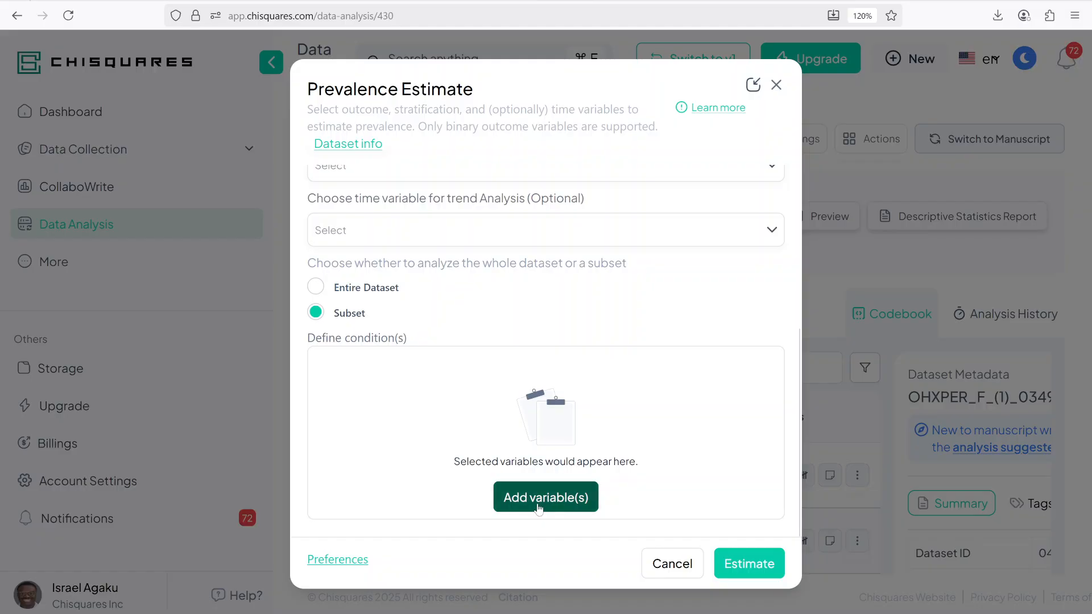
click(544, 505)
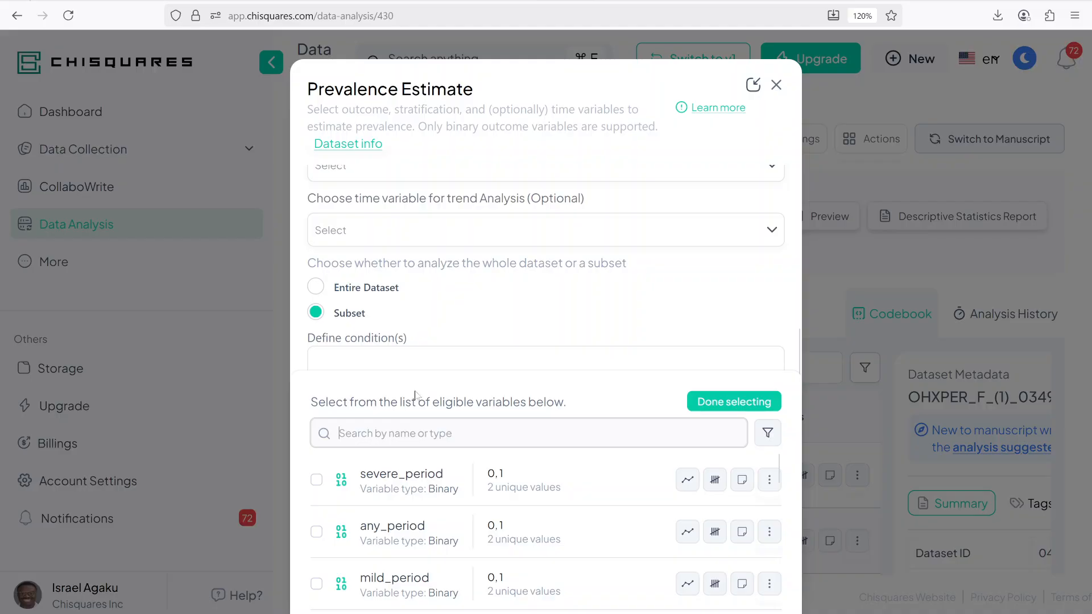
text(ri)
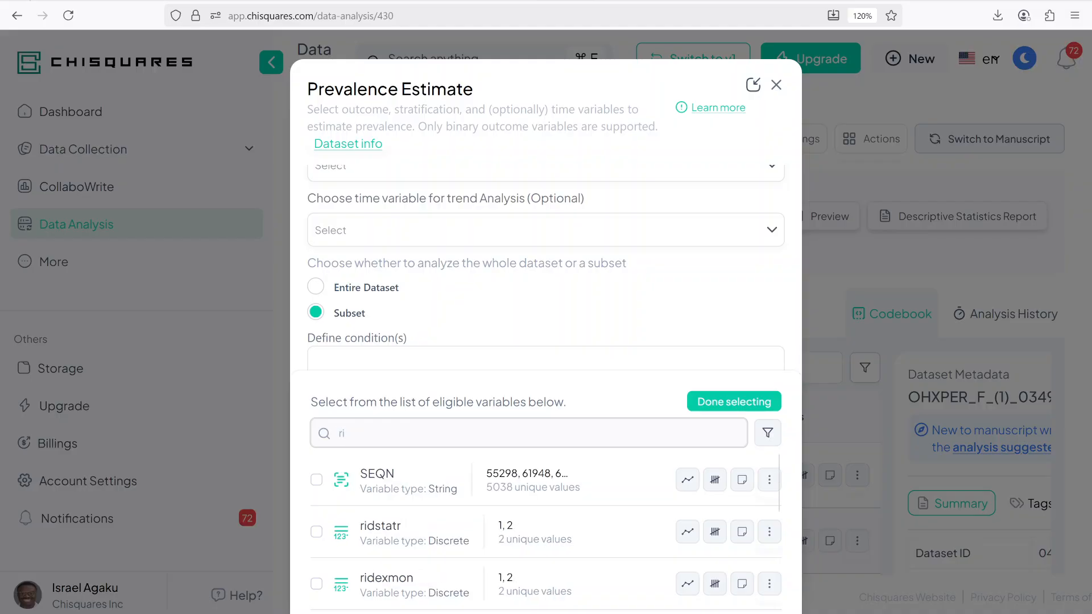
scroll(462, 532, down, 2)
scroll(510, 541, down, 1)
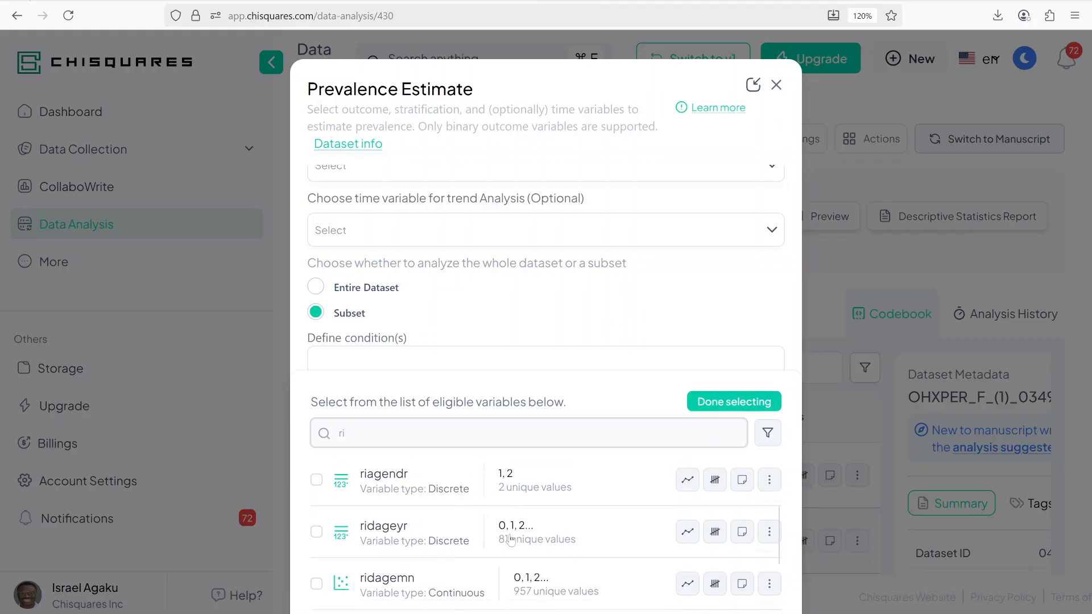
scroll(510, 540, down, 1)
click(370, 483)
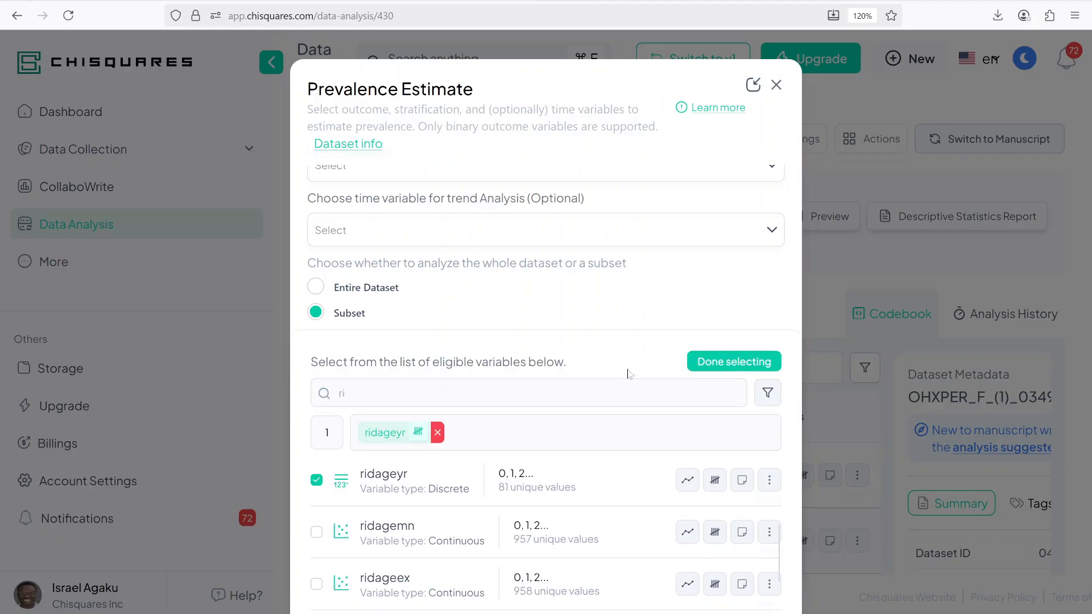
click(733, 361)
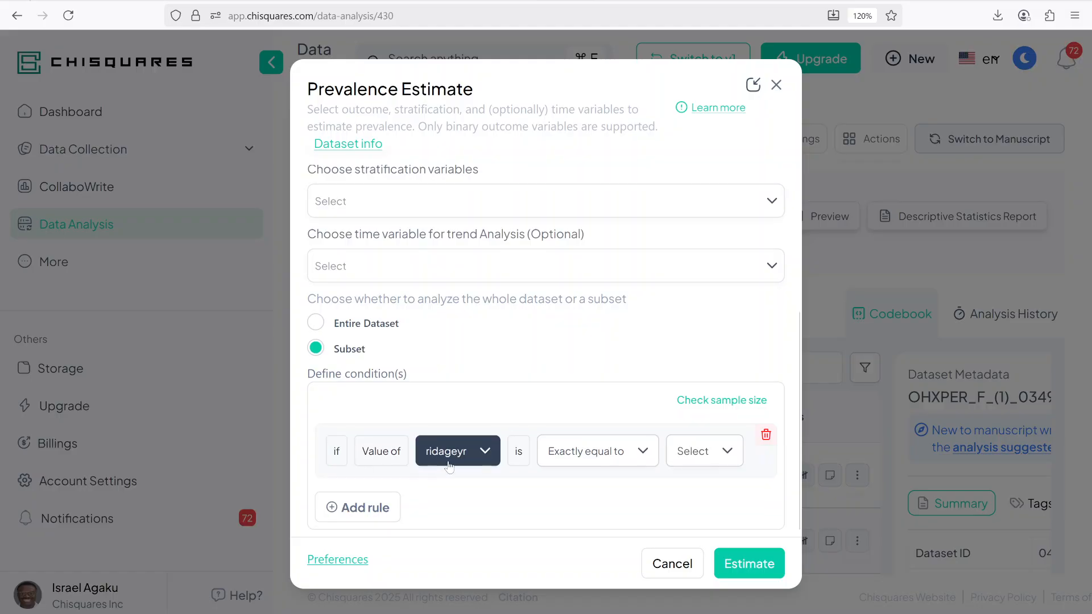
Step: Set the subset condition to ridageyr greater than or equal to 30
click(597, 455)
scroll(606, 356, down, 1)
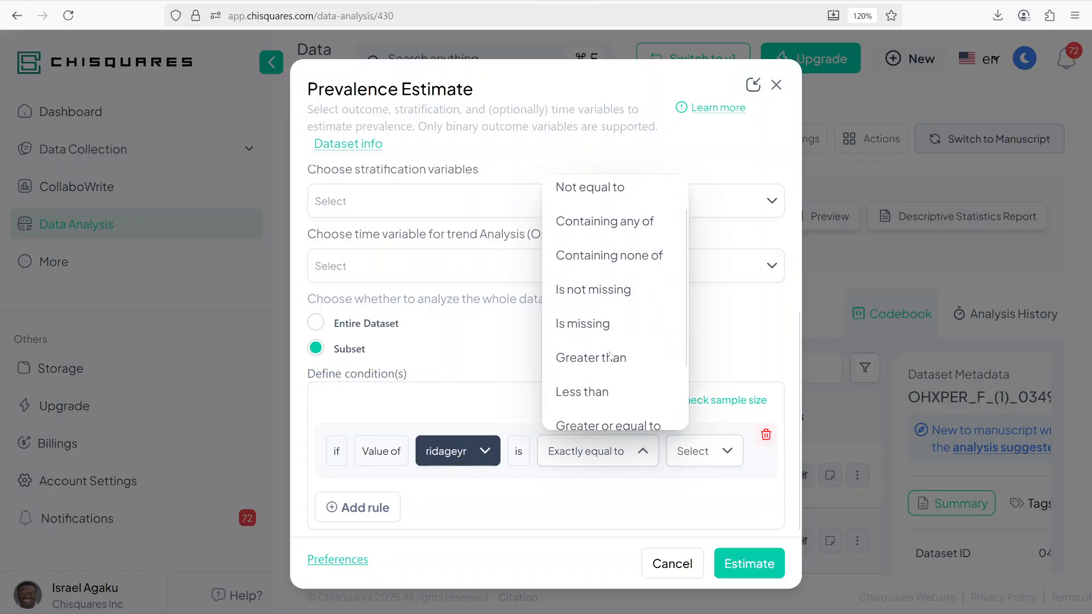
click(613, 398)
click(704, 455)
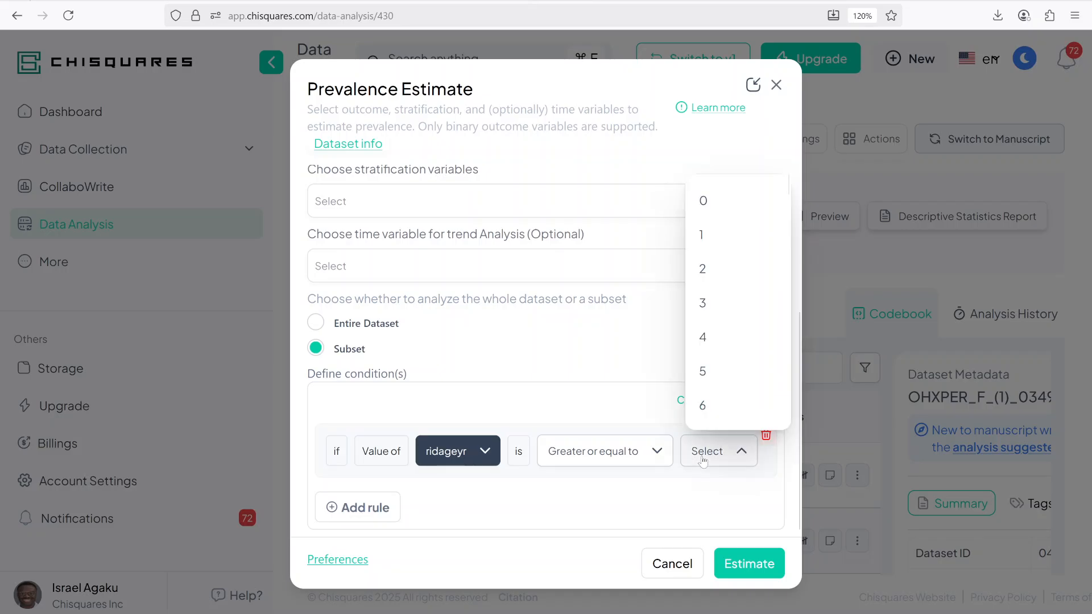
scroll(721, 327, down, 10)
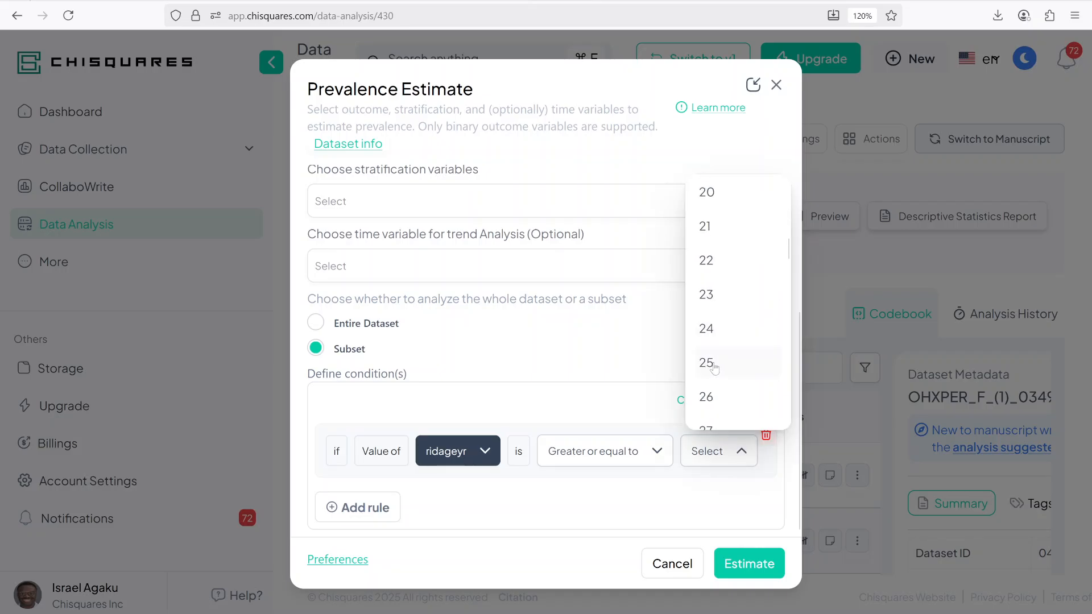
scroll(714, 369, down, 3)
click(715, 310)
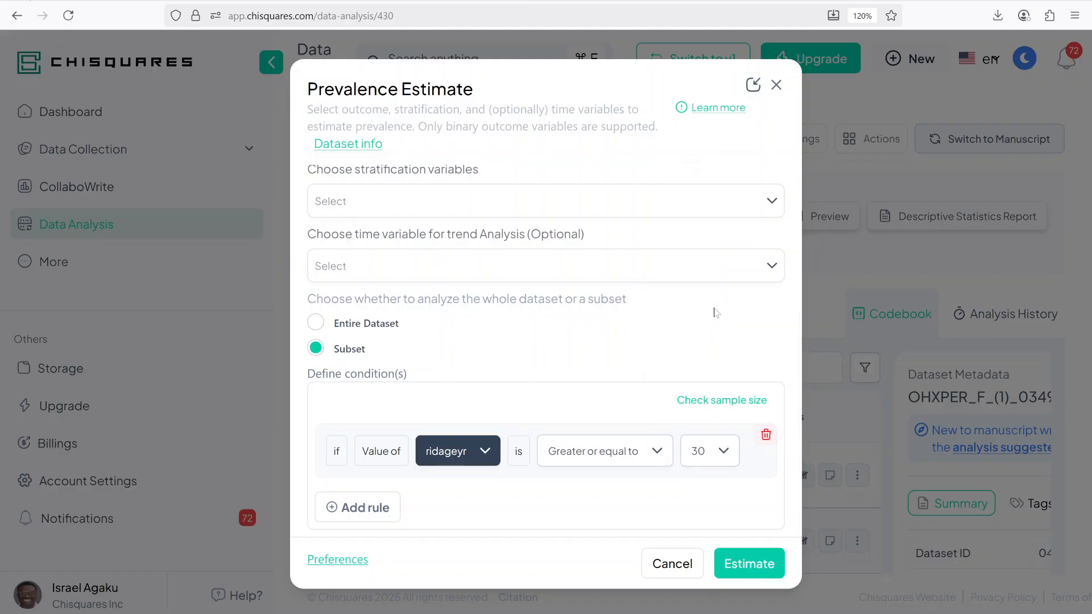
Step: Run the prevalence estimate, review the results table, and return to the estimate settings
scroll(679, 520, down, 2)
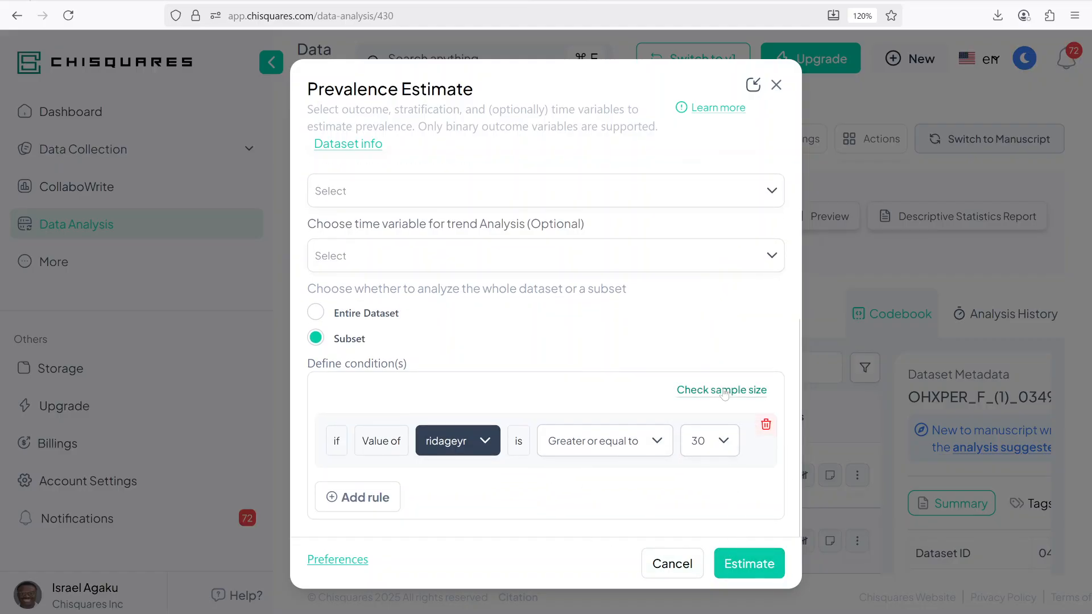
click(742, 563)
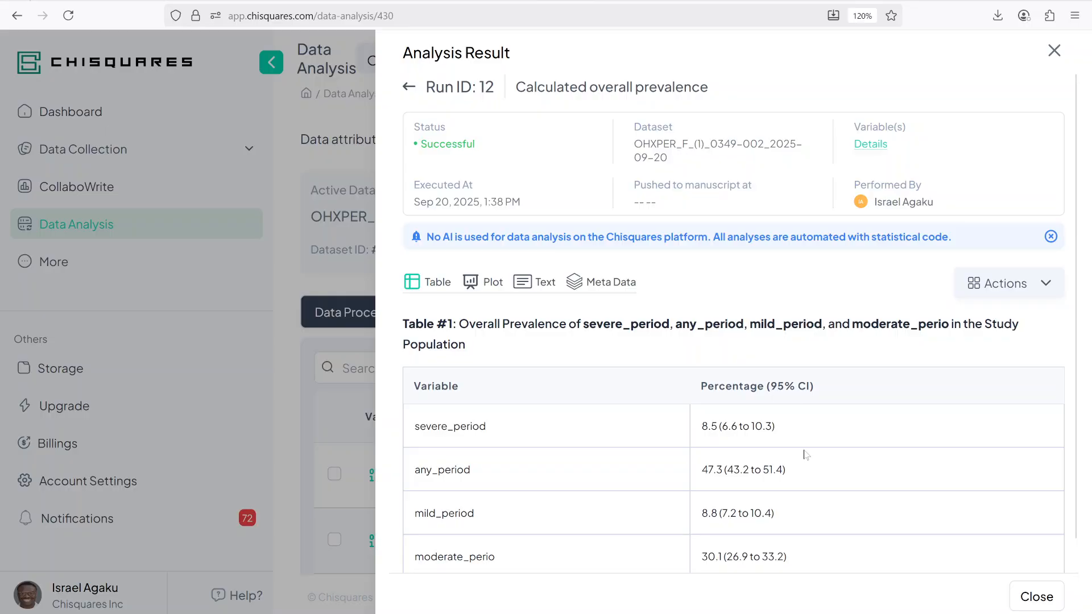
scroll(717, 496, down, 1)
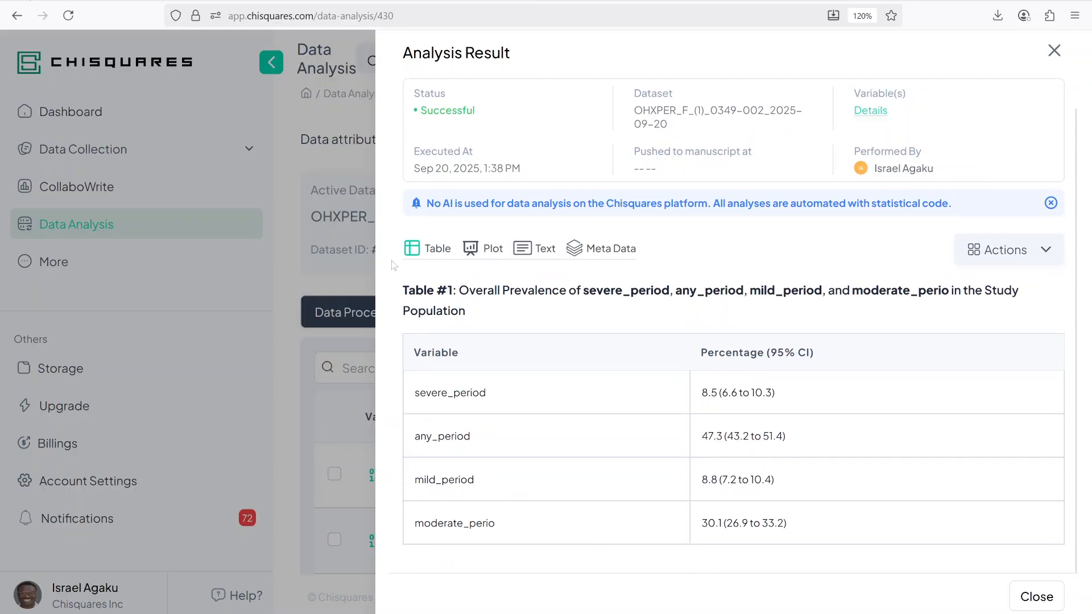
scroll(474, 303, up, 1)
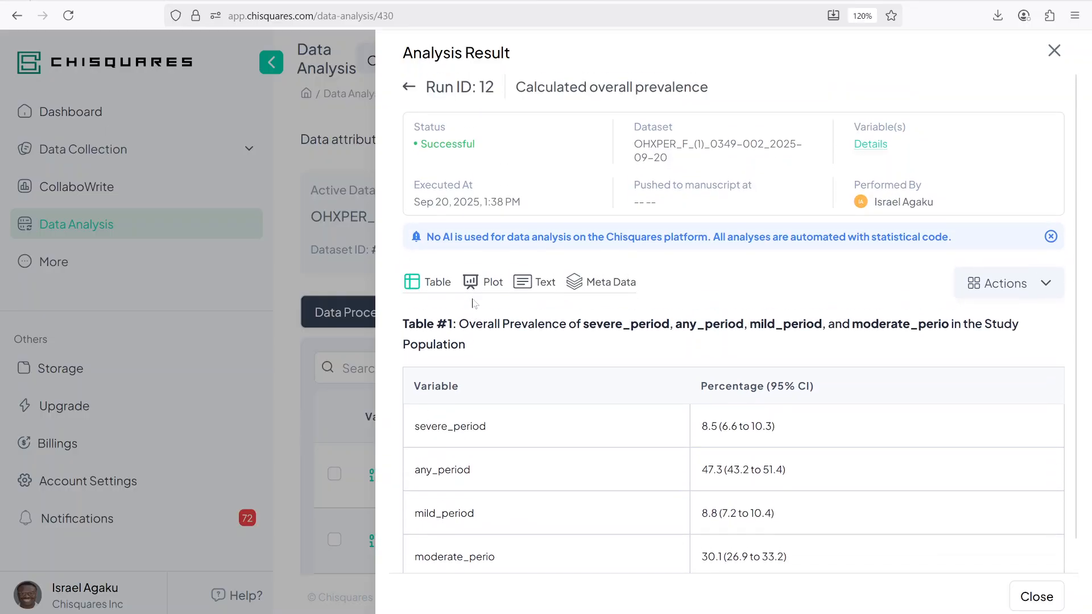
click(407, 88)
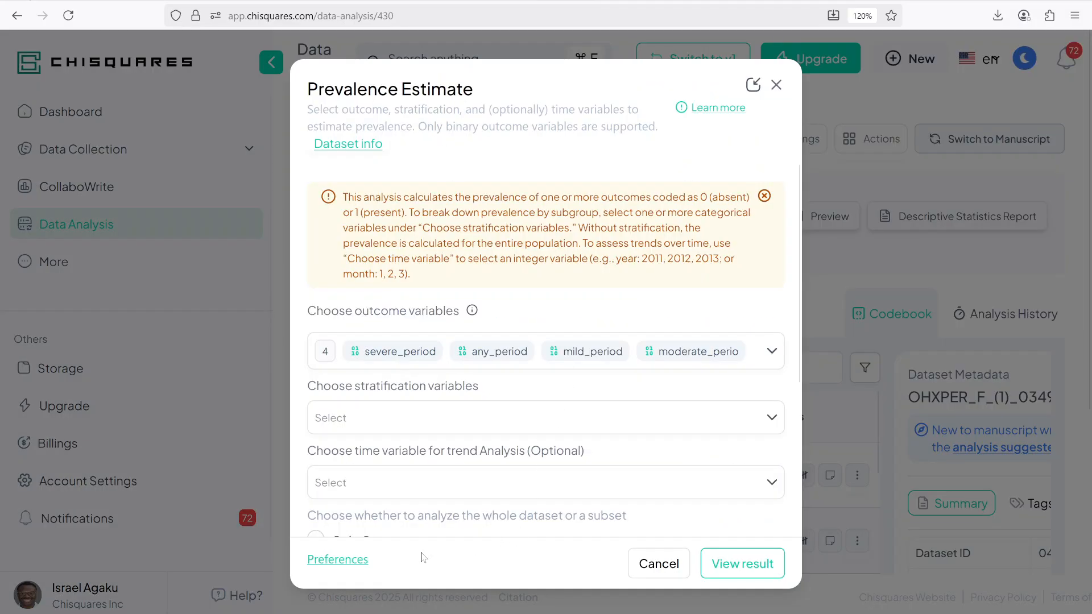
Step: Set the number of decimal places to 2 in the procedure preferences and rerun the estimate
click(344, 559)
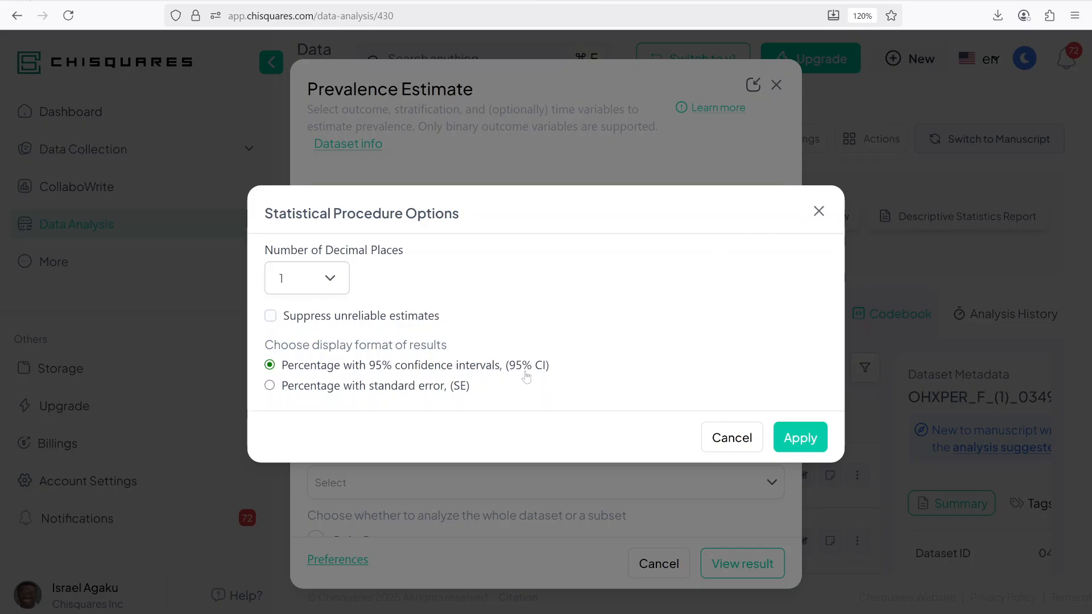
click(819, 211)
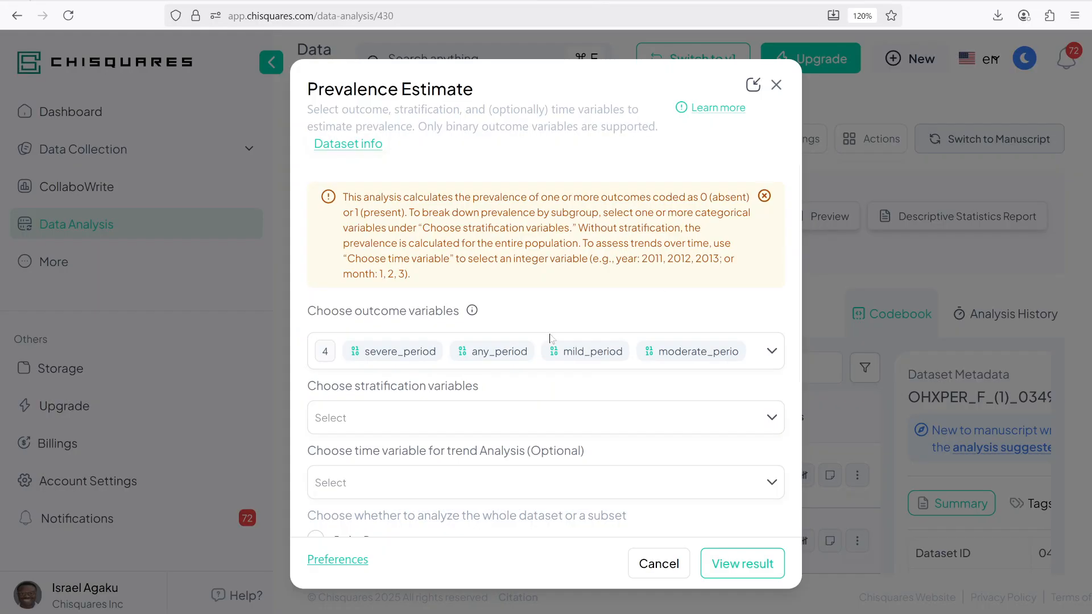
click(337, 560)
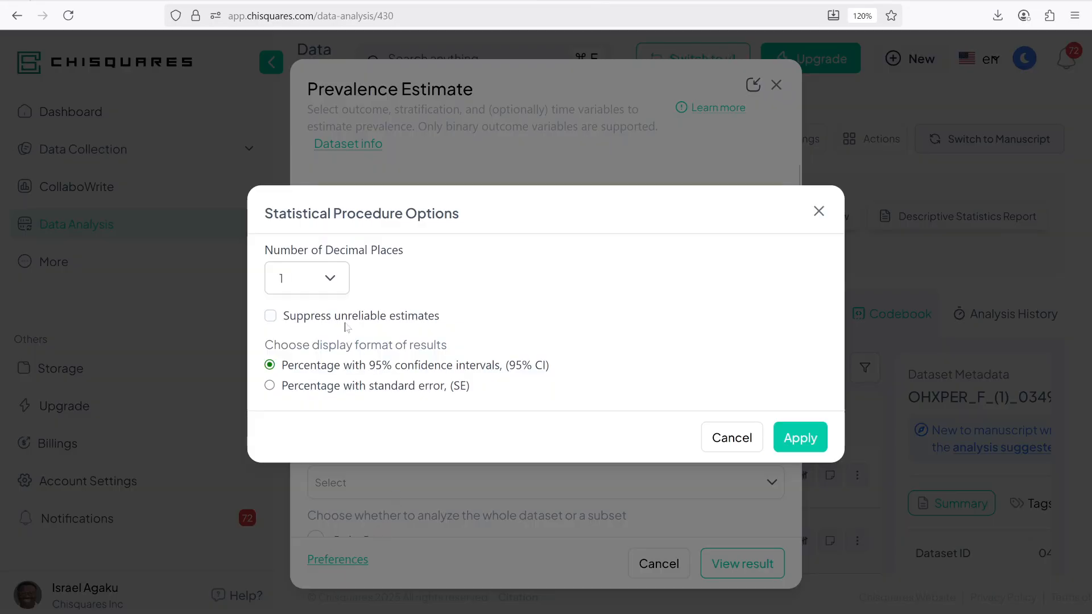
click(330, 288)
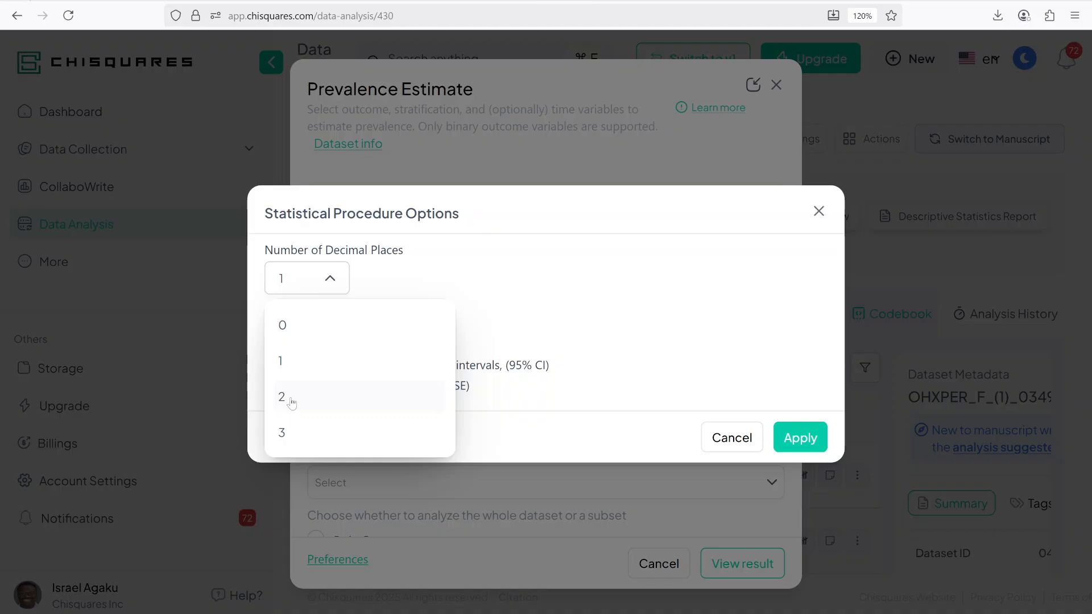
click(288, 398)
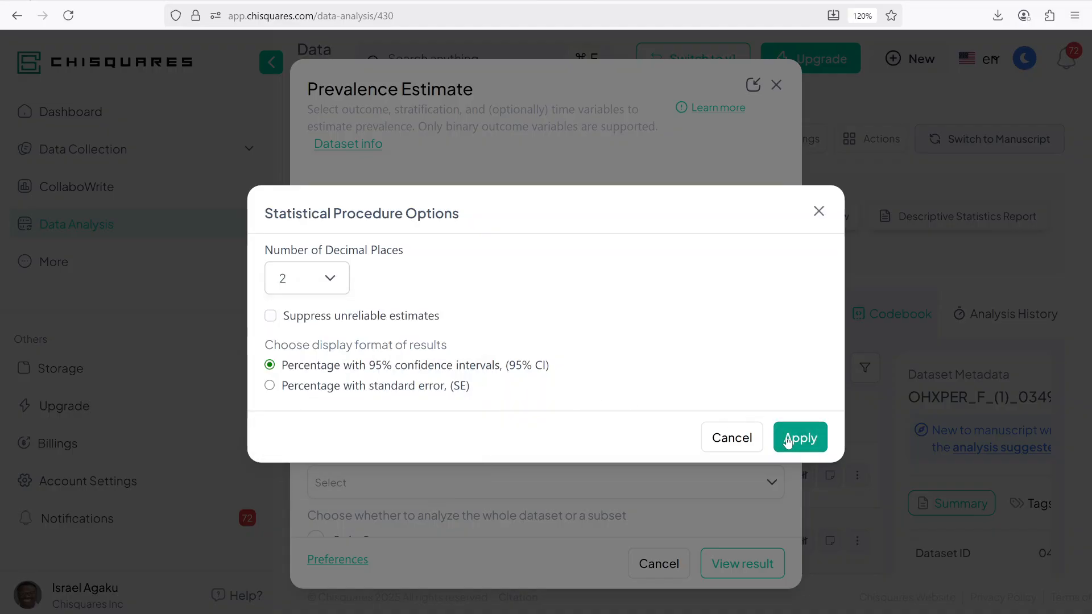
click(799, 439)
scroll(419, 489, down, 5)
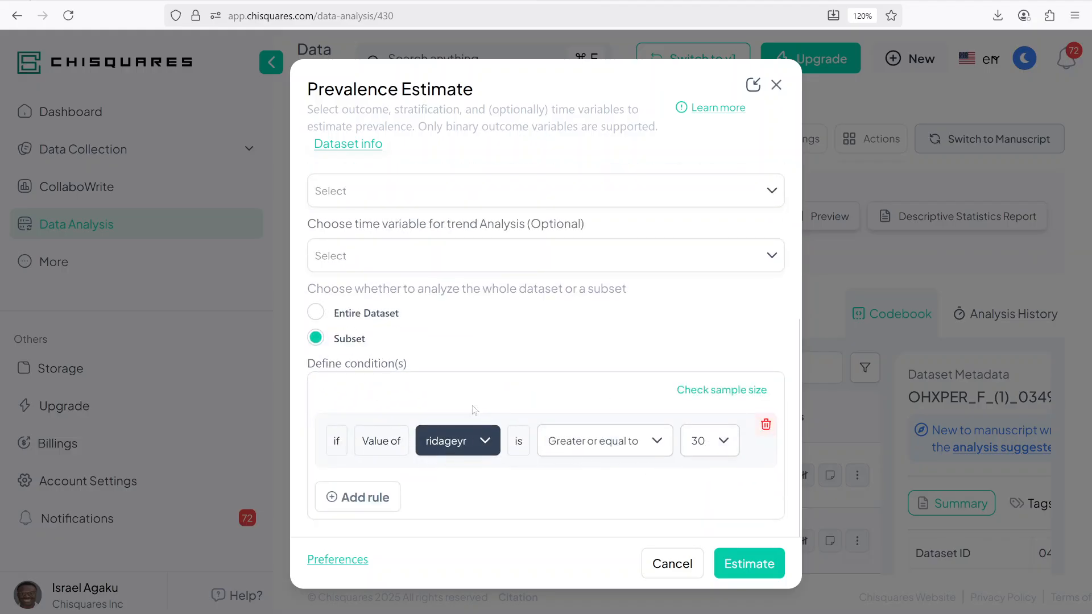
click(746, 561)
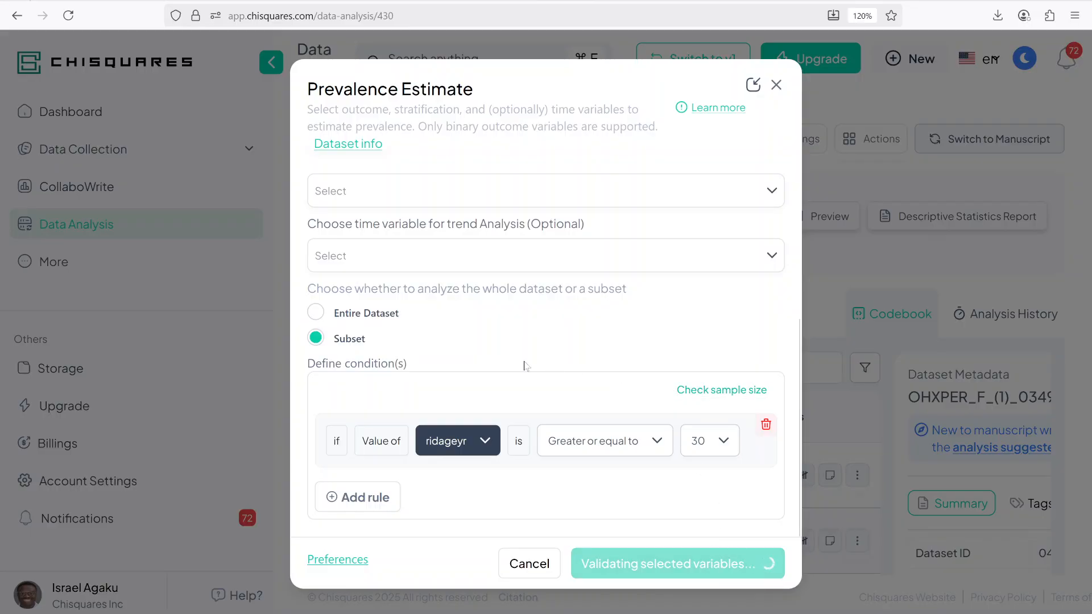